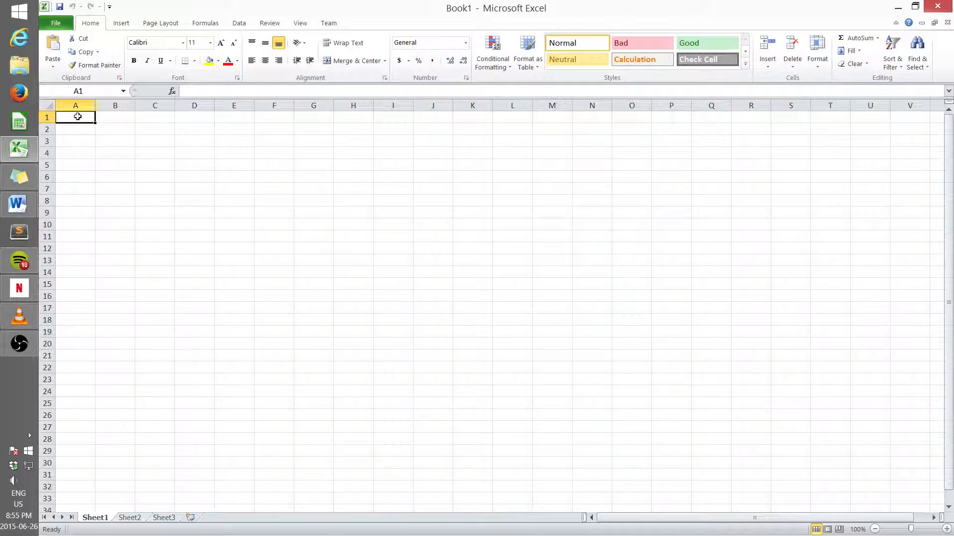
Step: Merge and center cells A1:E2 and enter the title USS SPARKY in the merged cell
drag(78, 118, 223, 128)
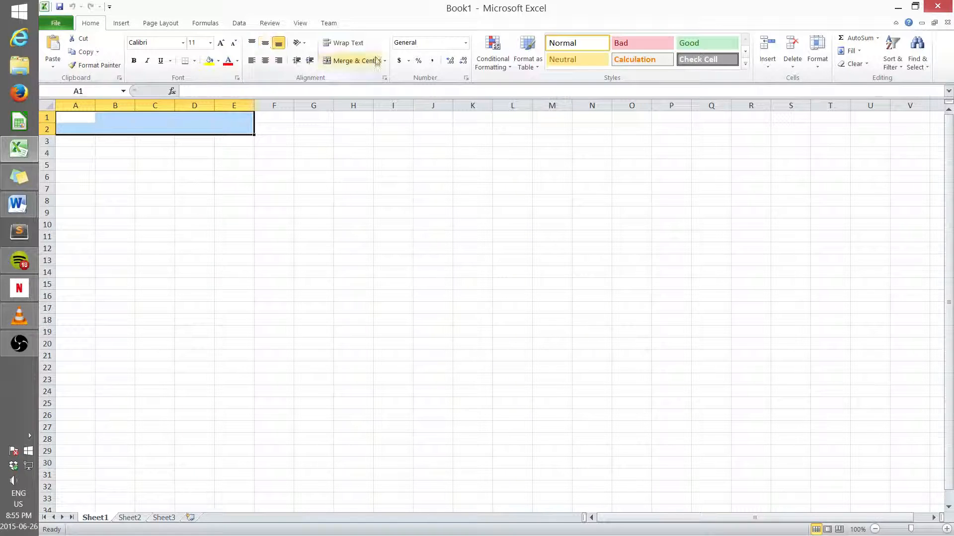
click(352, 61)
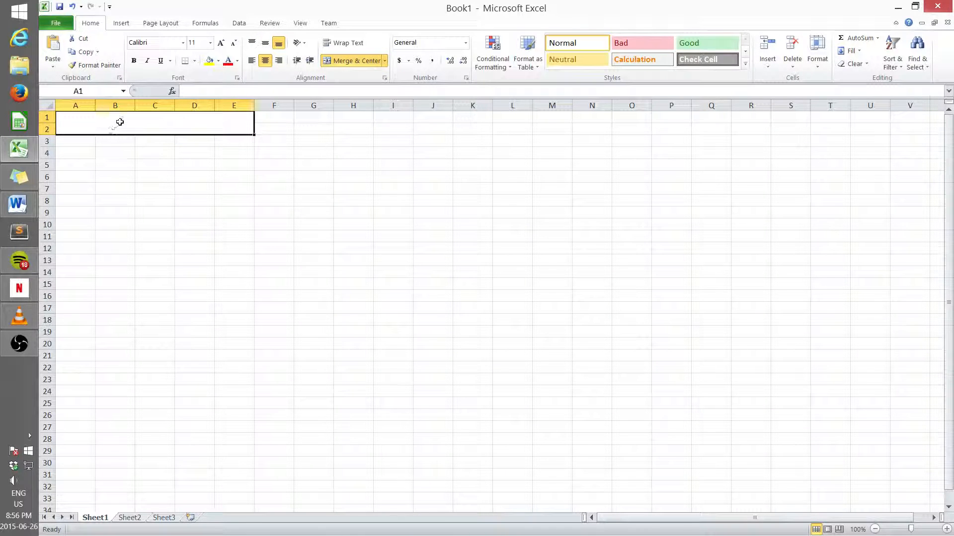
click(229, 92)
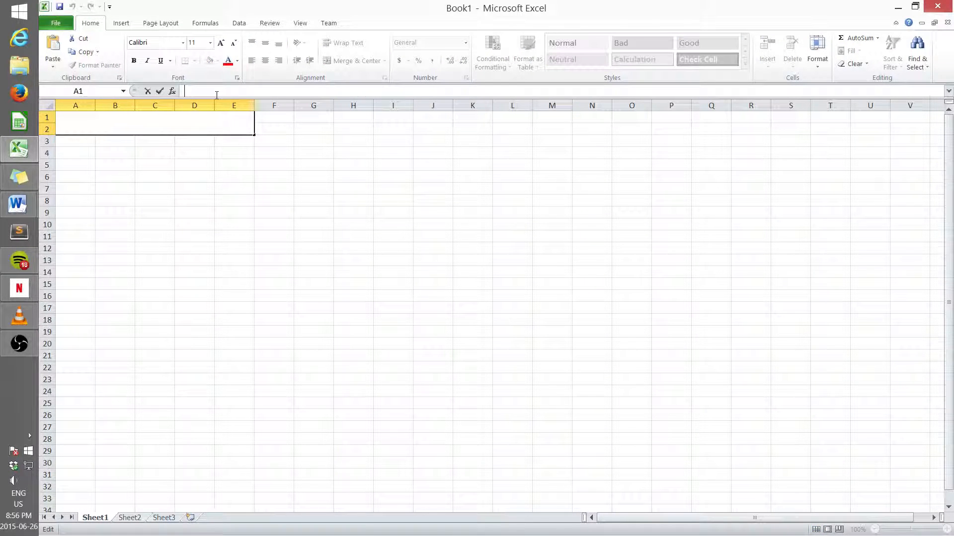
text(USS SPARKY)
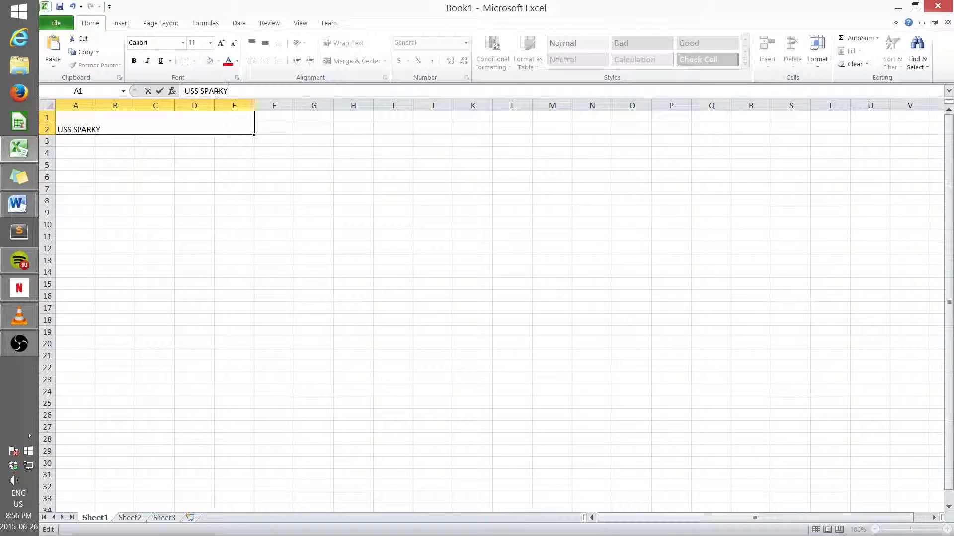
click(111, 212)
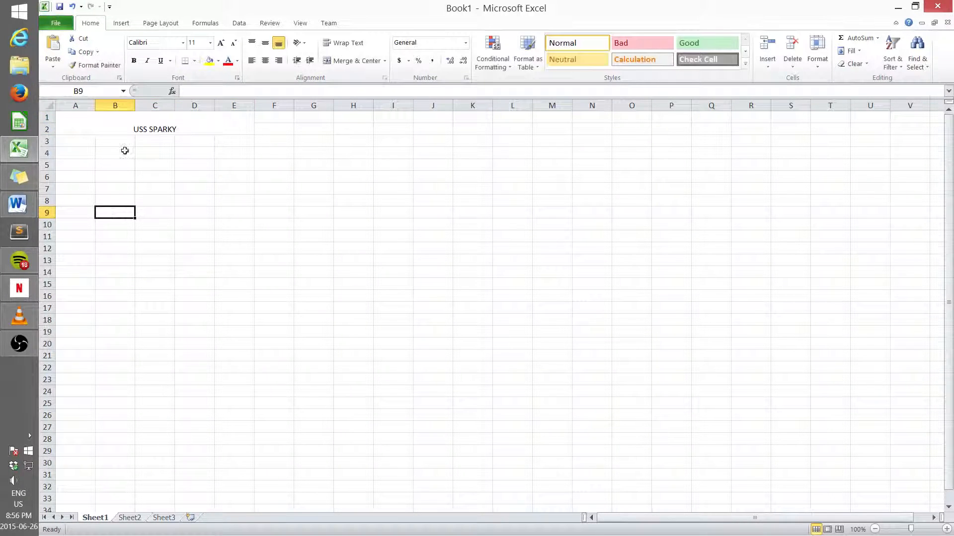
Step: Center the USS SPARKY title vertically within the merged cell
click(185, 124)
click(265, 42)
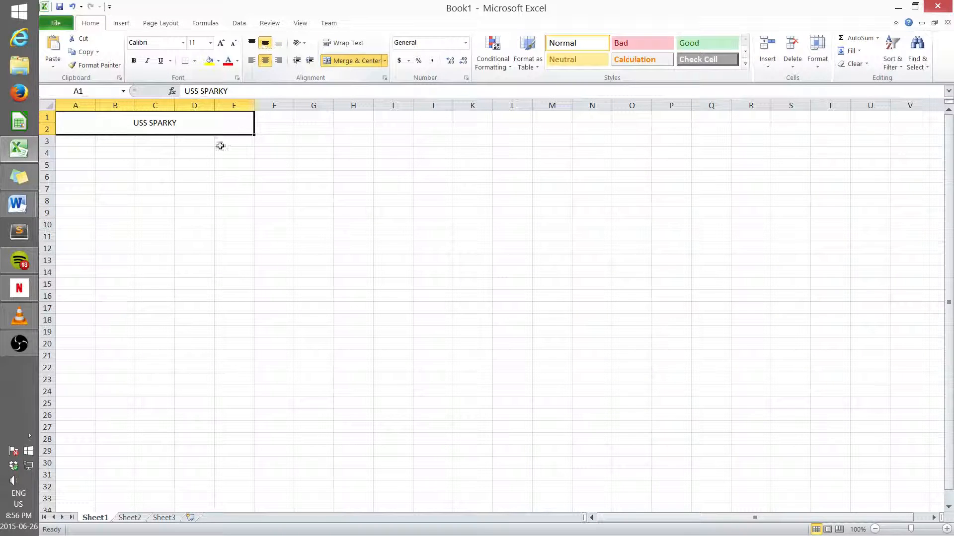
Step: Enter the labels Shields, Hull, Power and Life Support in cells A3 to A6
click(82, 139)
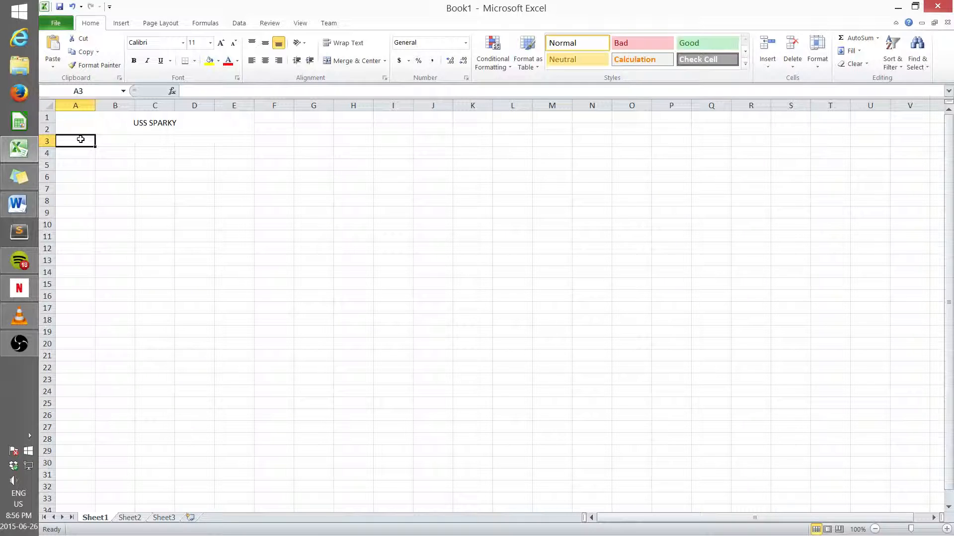
text(Shields)
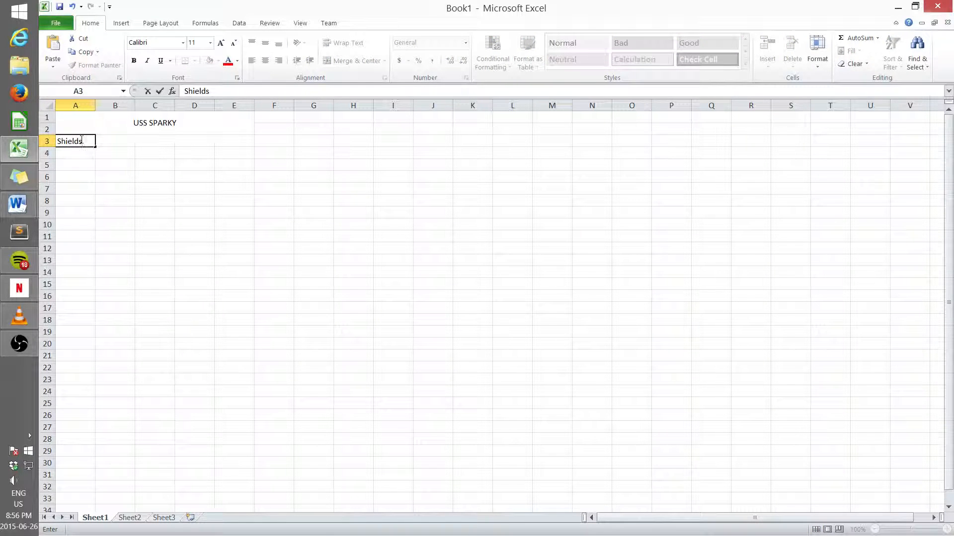
key(Return)
text(Hull)
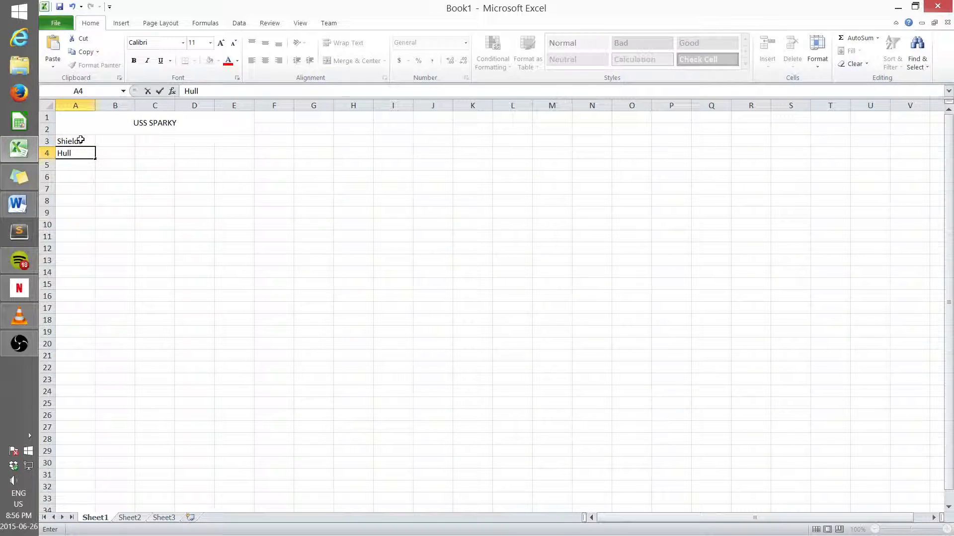
key(Return)
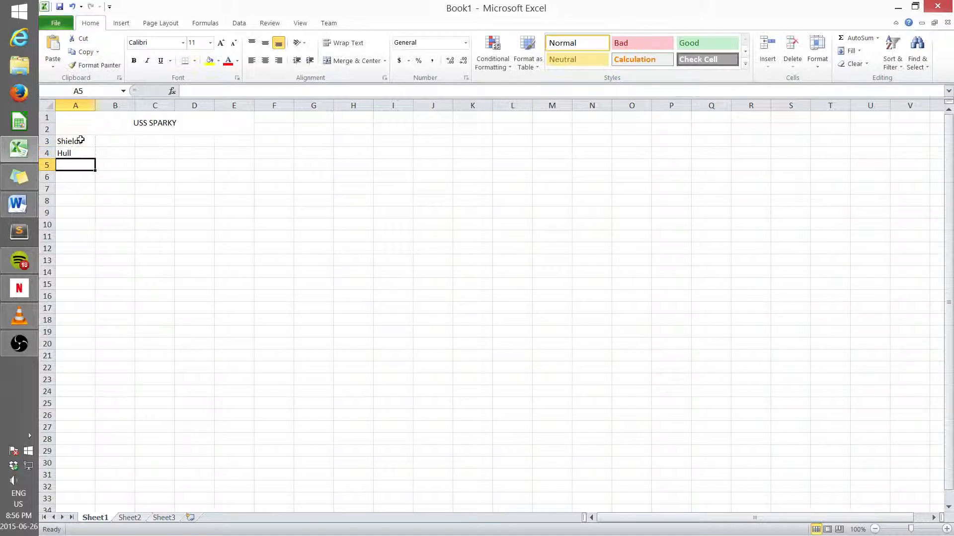
text(Power)
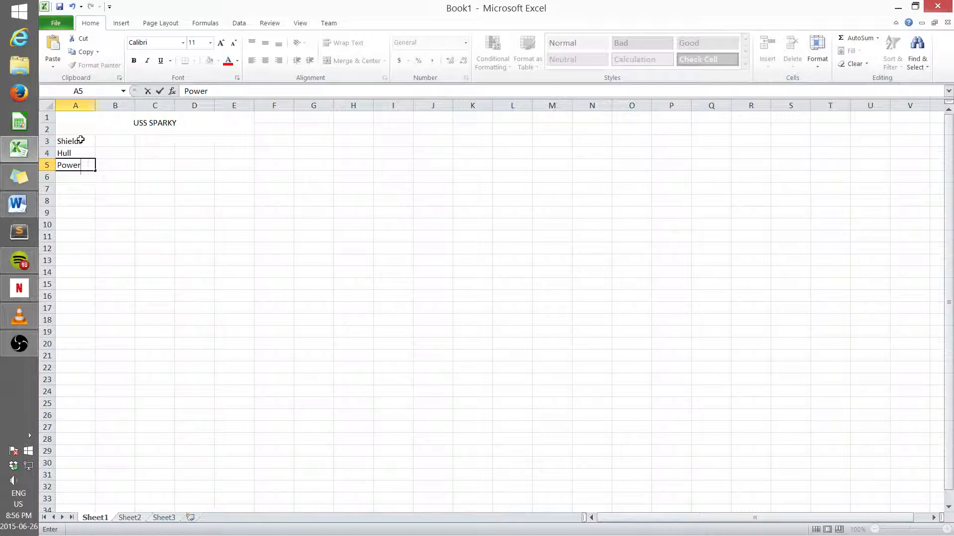
key(Return)
text(Life)
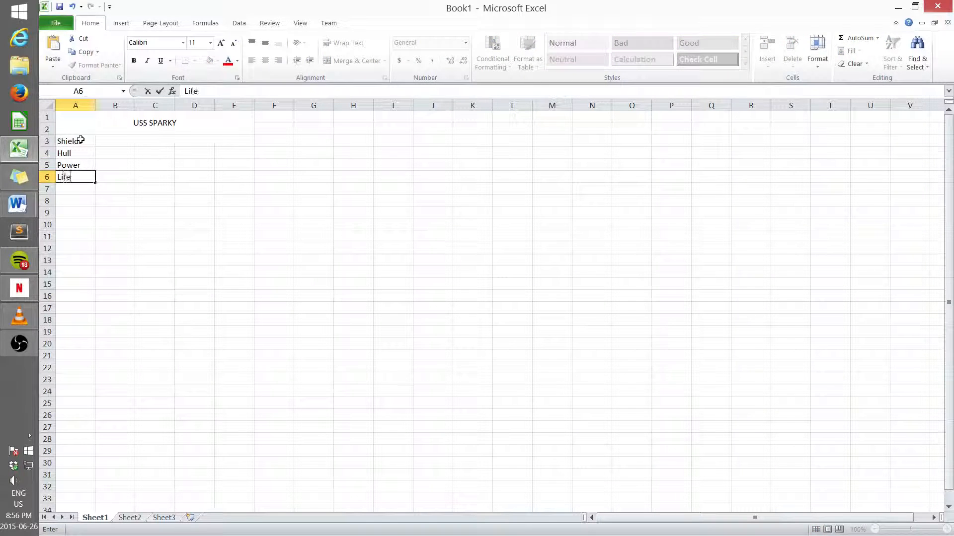
text( Supportr)
Step: Widen column A so the Life Support label fits
click(92, 103)
drag(95, 105, 109, 107)
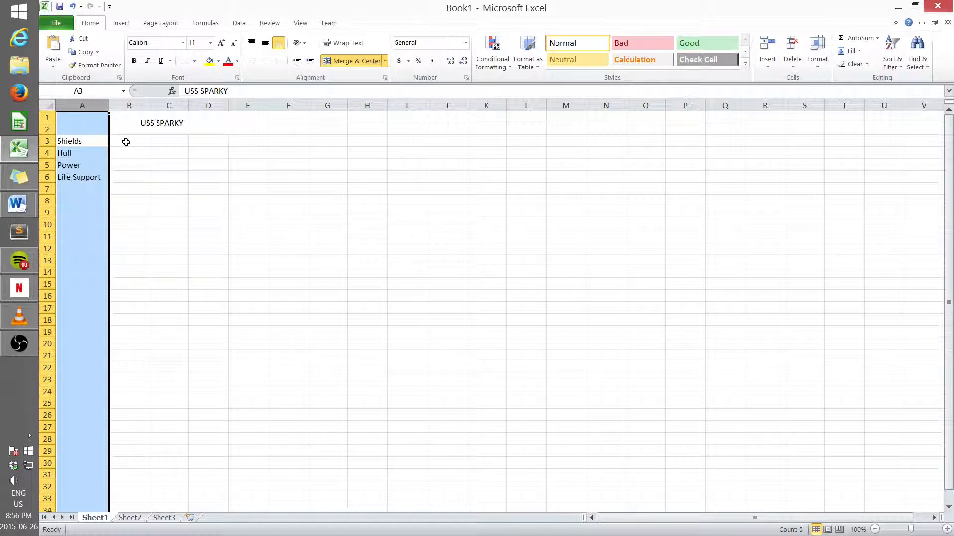
Step: Format cells B3:B6 as Percentage with 2 decimal places
click(129, 143)
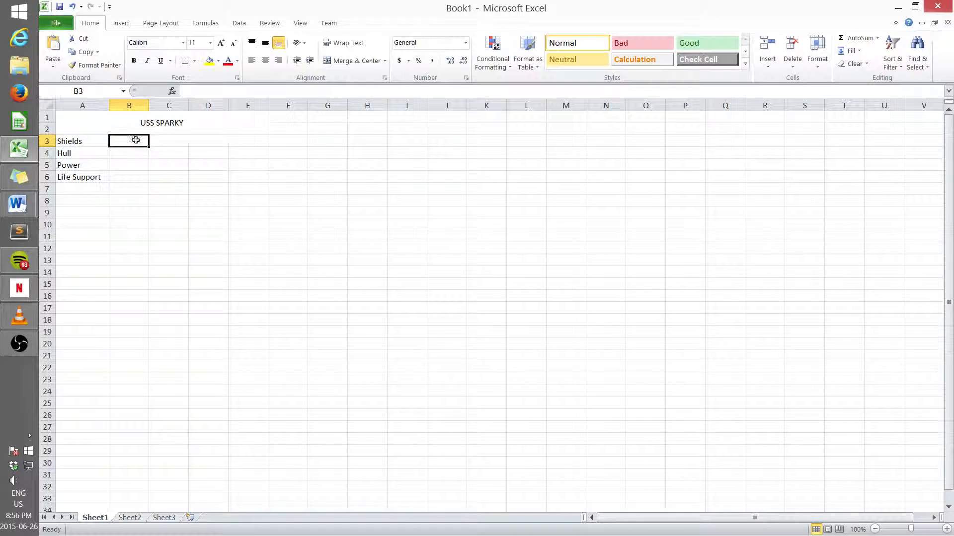
drag(136, 139, 128, 176)
right_click(128, 176)
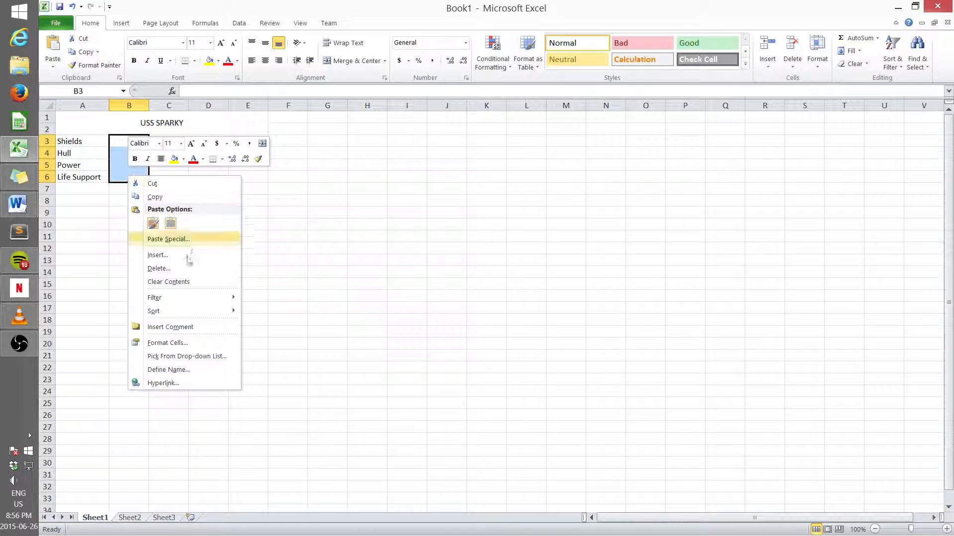
click(182, 346)
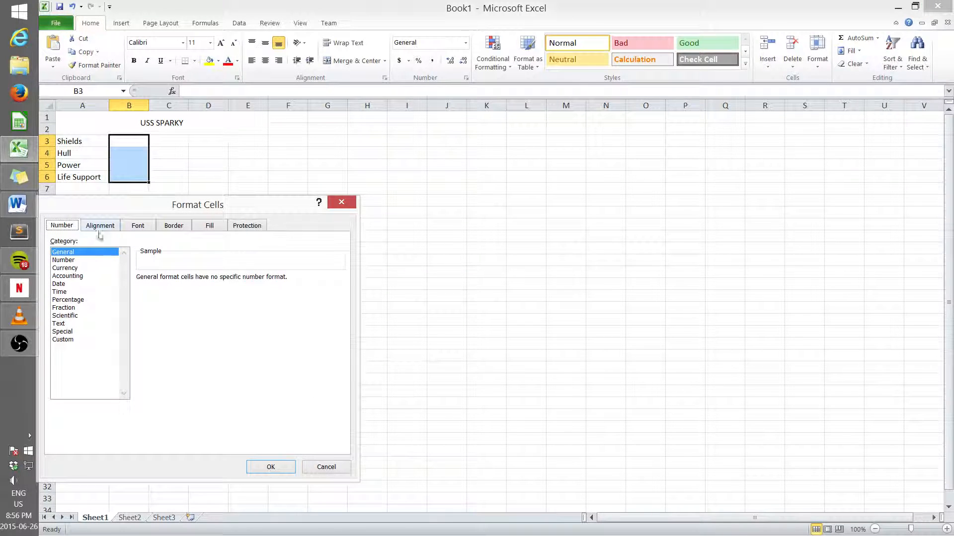
click(73, 300)
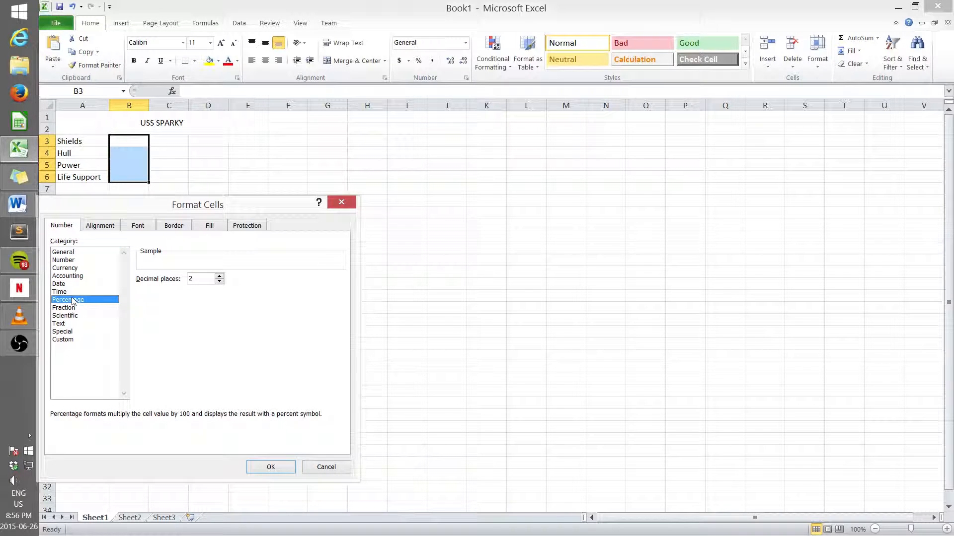
click(270, 467)
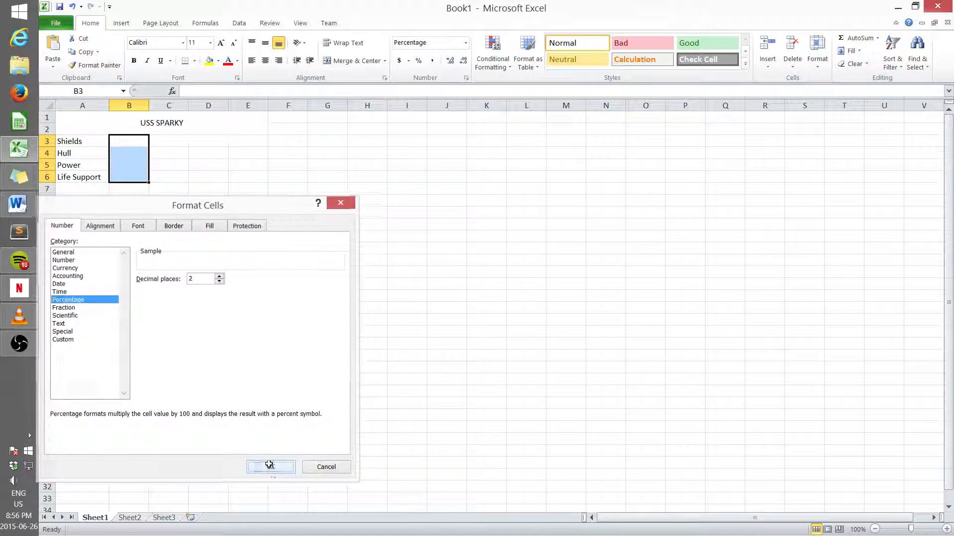
Step: Enter 89, 100, 63 and 75 as the percentages in cells B3 to B6
click(128, 142)
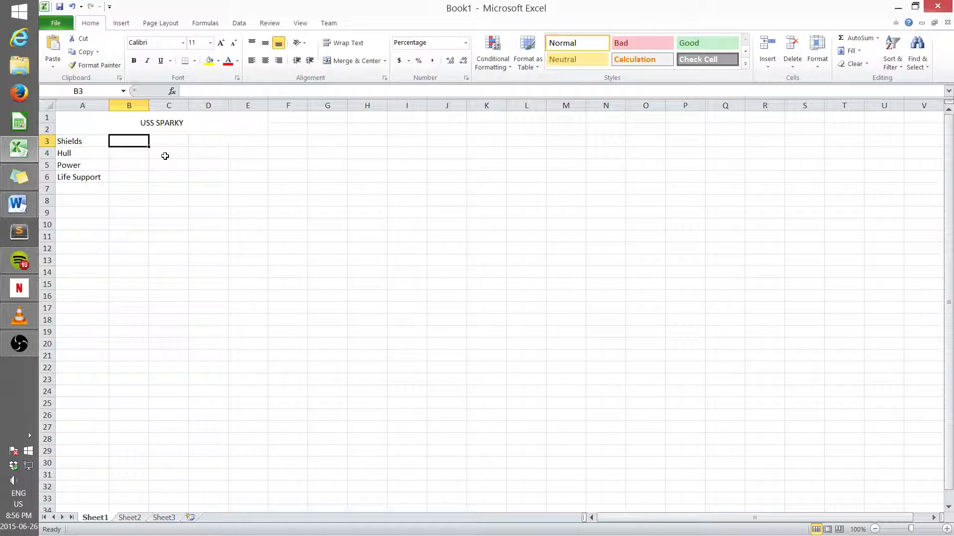
text(89)
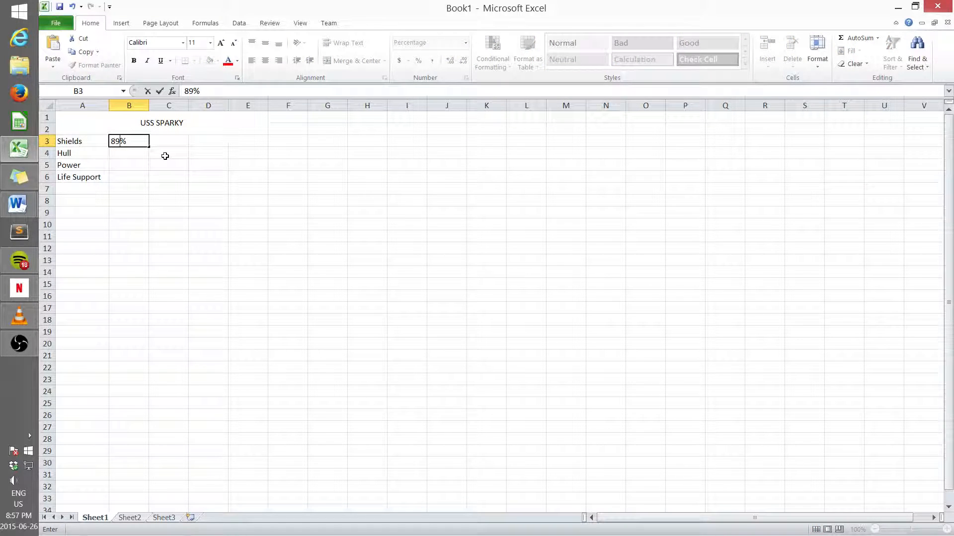
key(Return)
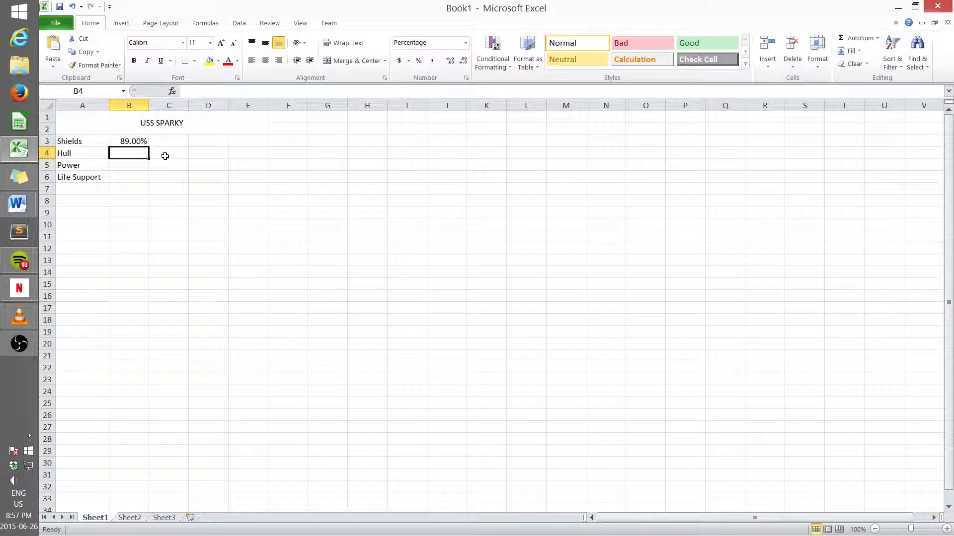
text(100)
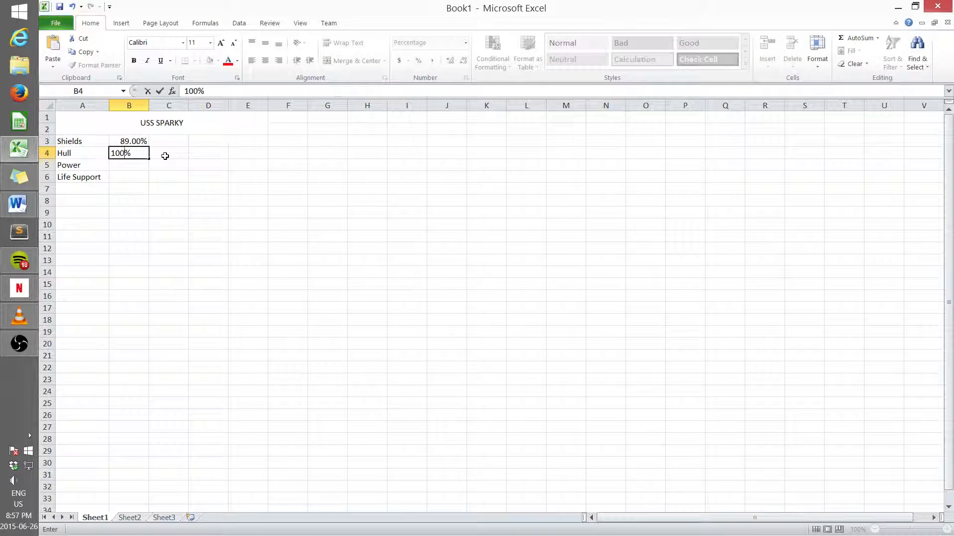
key(Return)
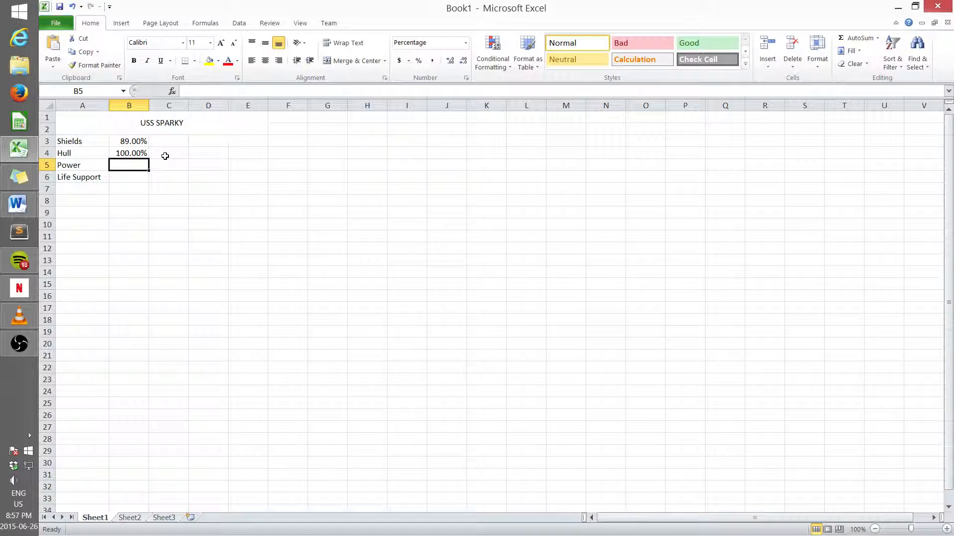
text(63)
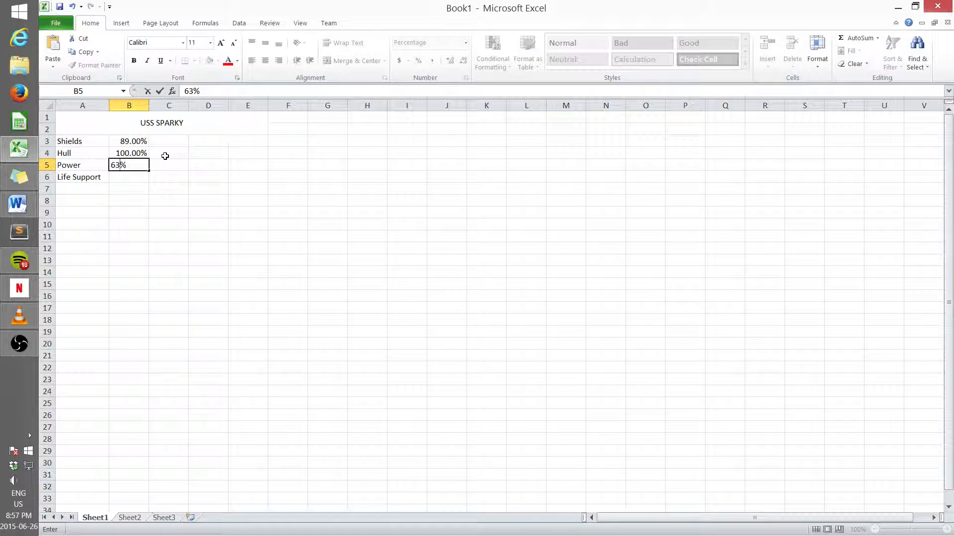
key(Return)
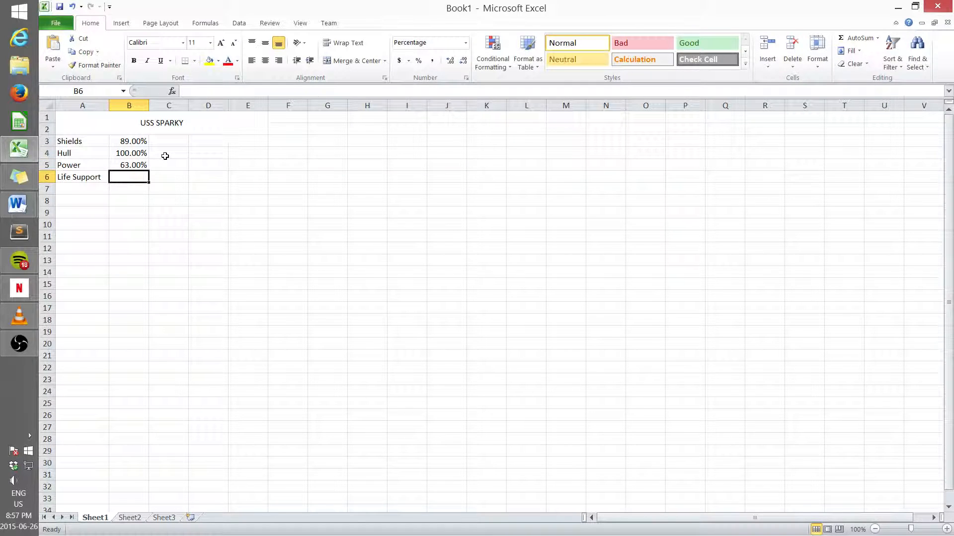
text(75)
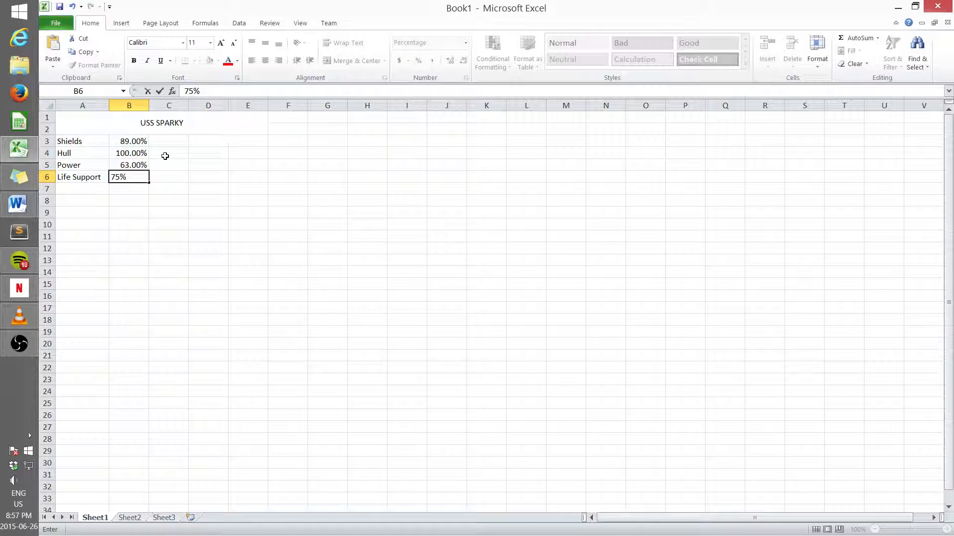
key(Return)
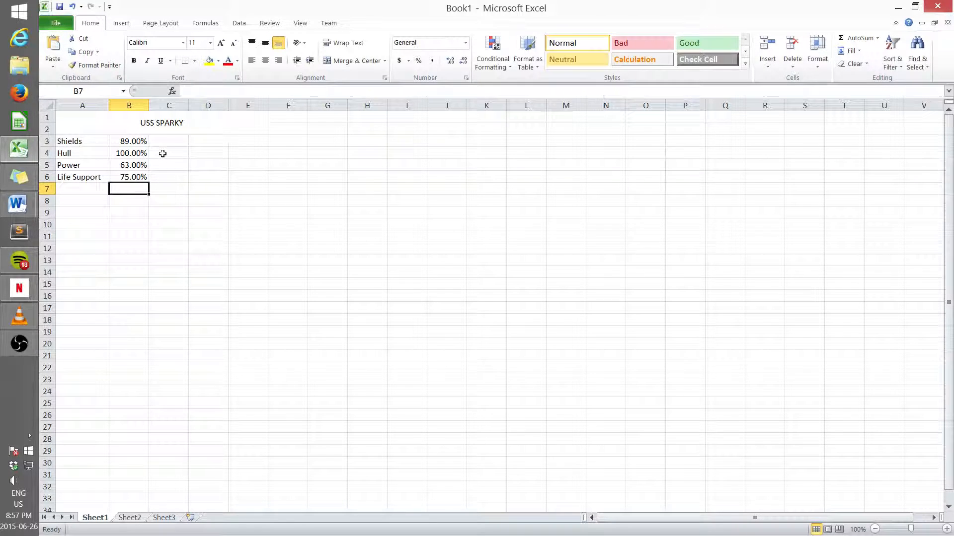
Step: Apply Light Blue gradient data bars as conditional formatting to cells B3:B6
click(127, 141)
drag(127, 141, 131, 177)
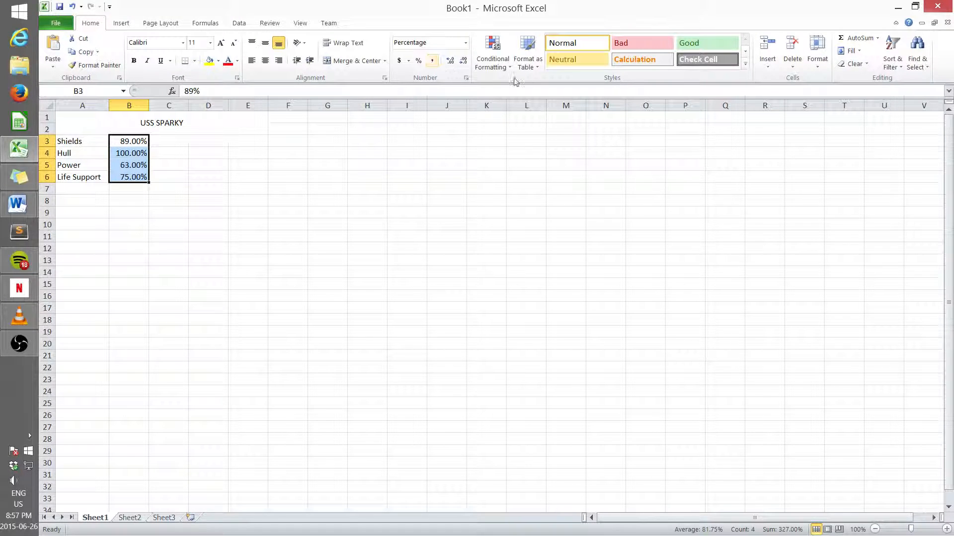
click(494, 67)
mouse_move(522, 142)
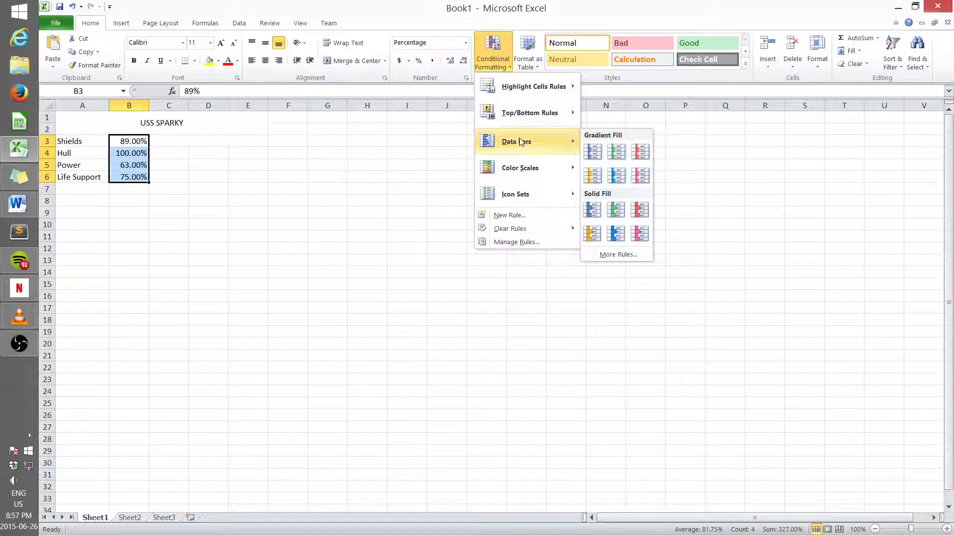
click(616, 178)
click(198, 199)
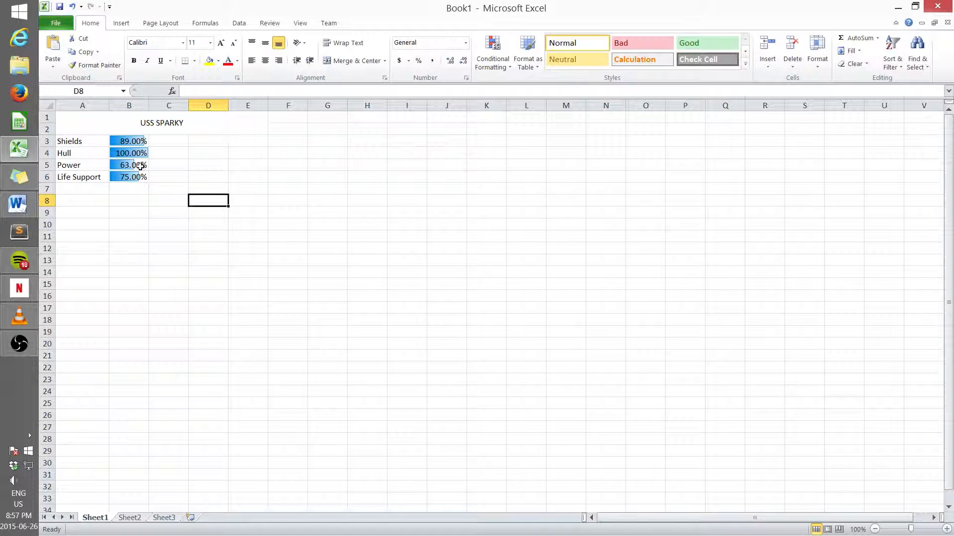
Step: Change the Shields percentage in B3 to 34
click(127, 141)
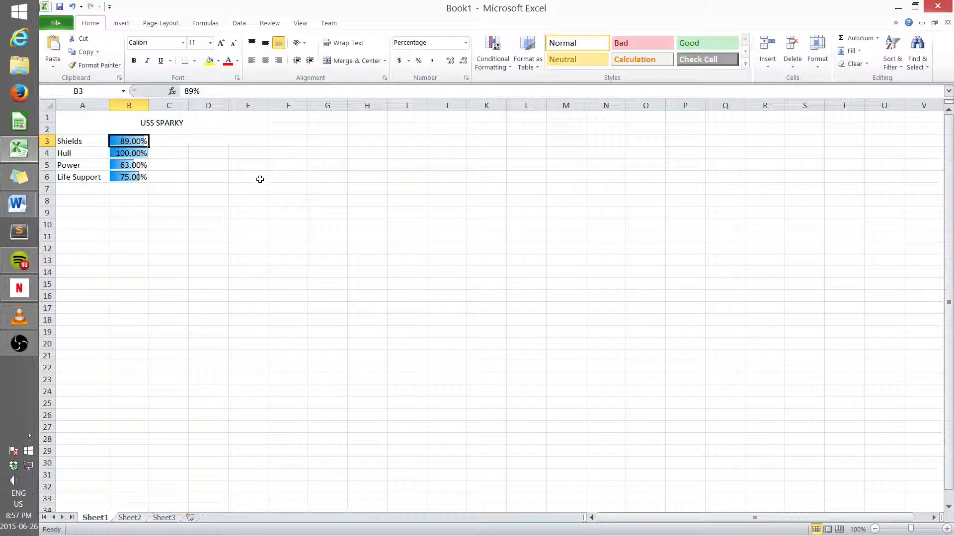
text(34)
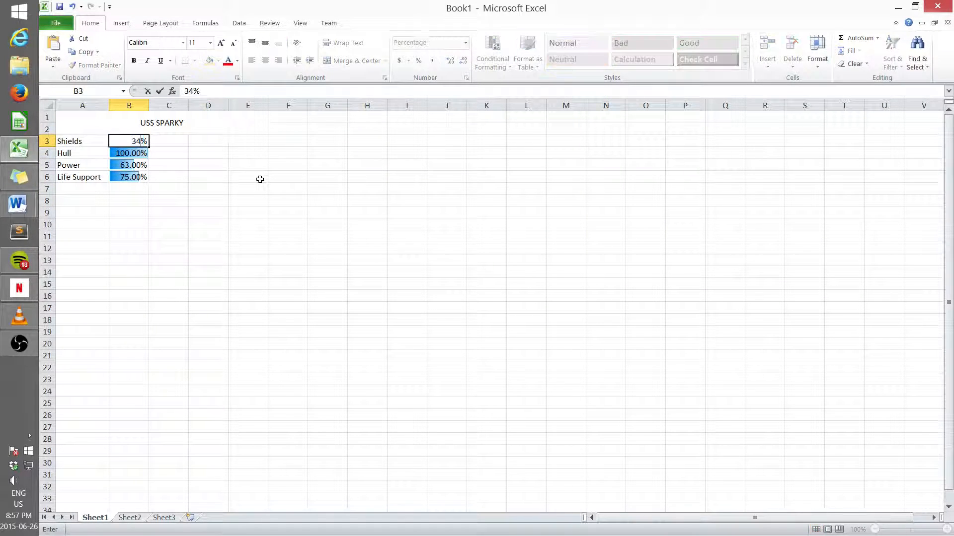
key(Return)
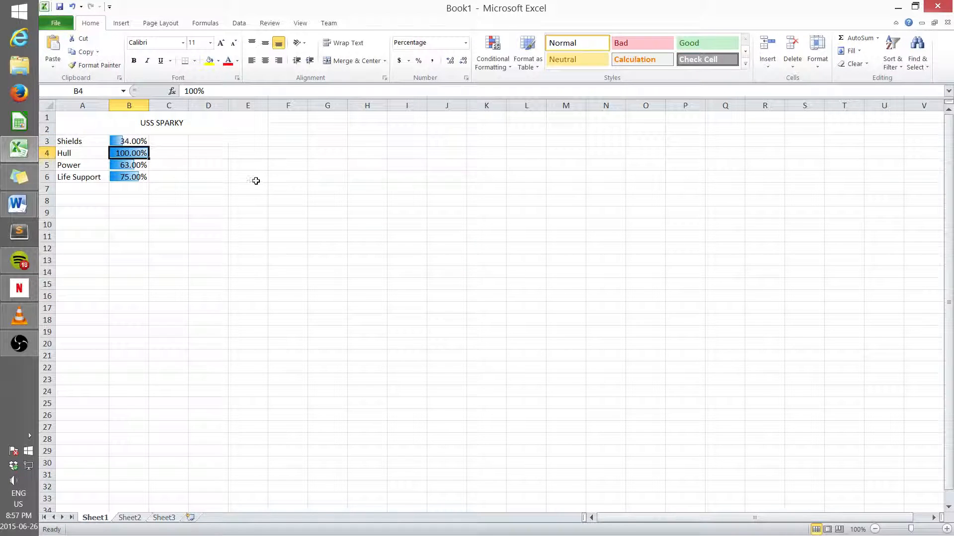
click(134, 168)
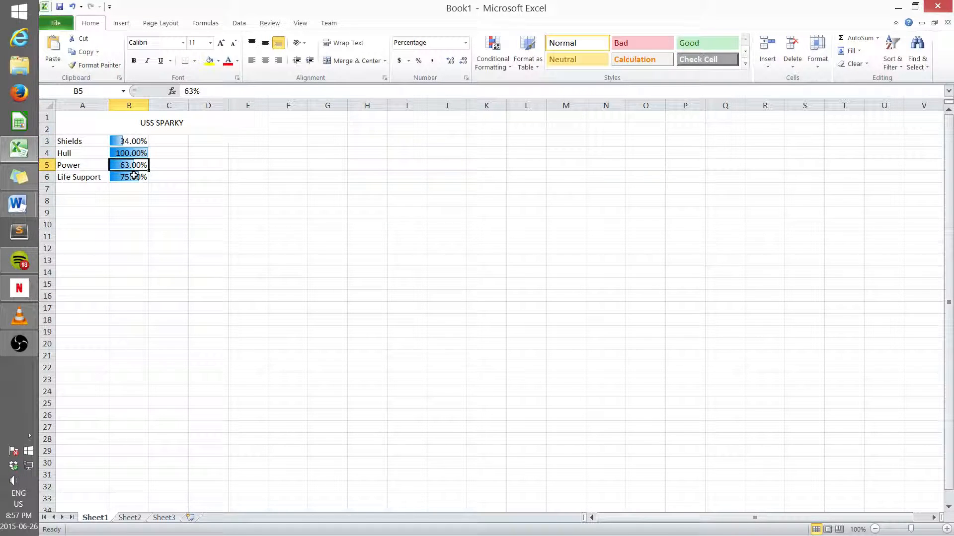
Step: Change the Power percentage in B5 to 21
text(21)
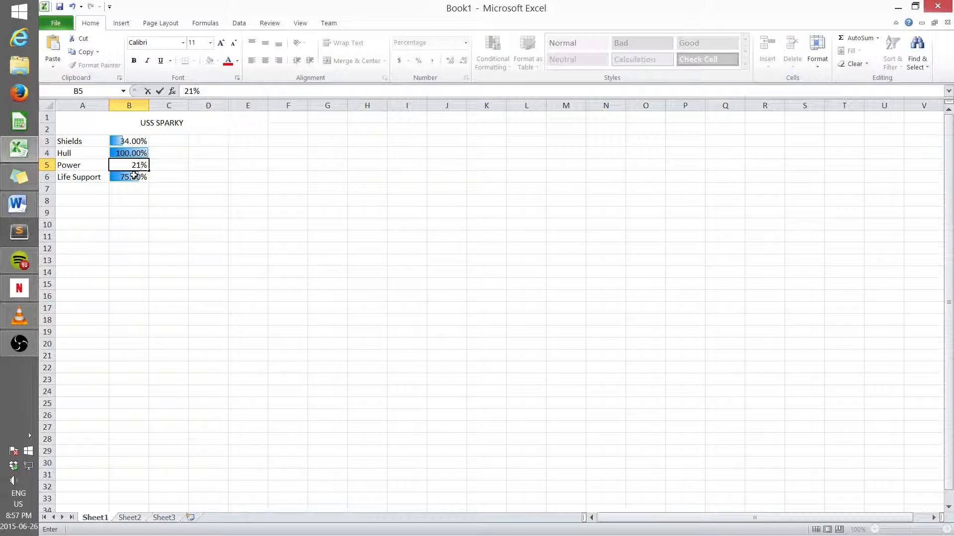
click(140, 215)
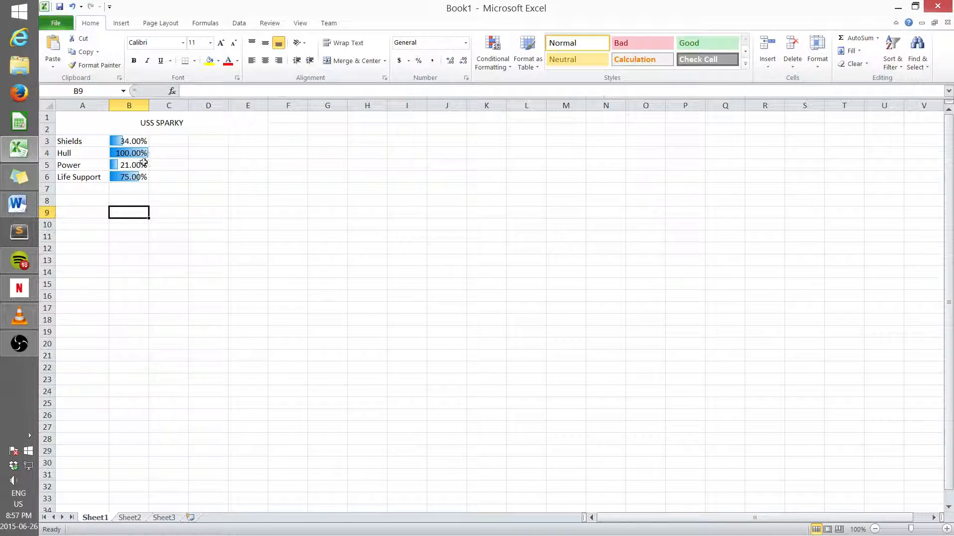
Step: Enter the headings "Inspect" in A9 and "Last day inspected" in B9
click(81, 212)
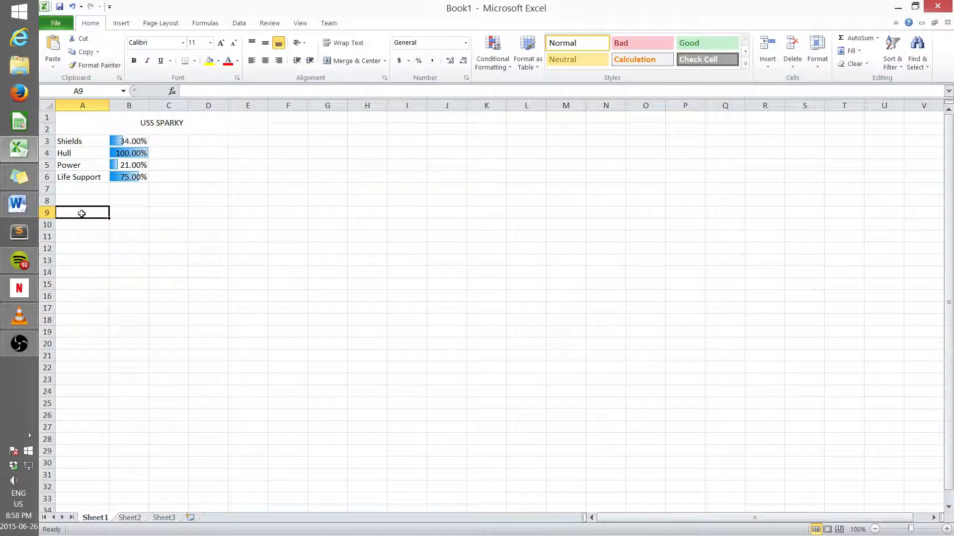
text(Inspect)
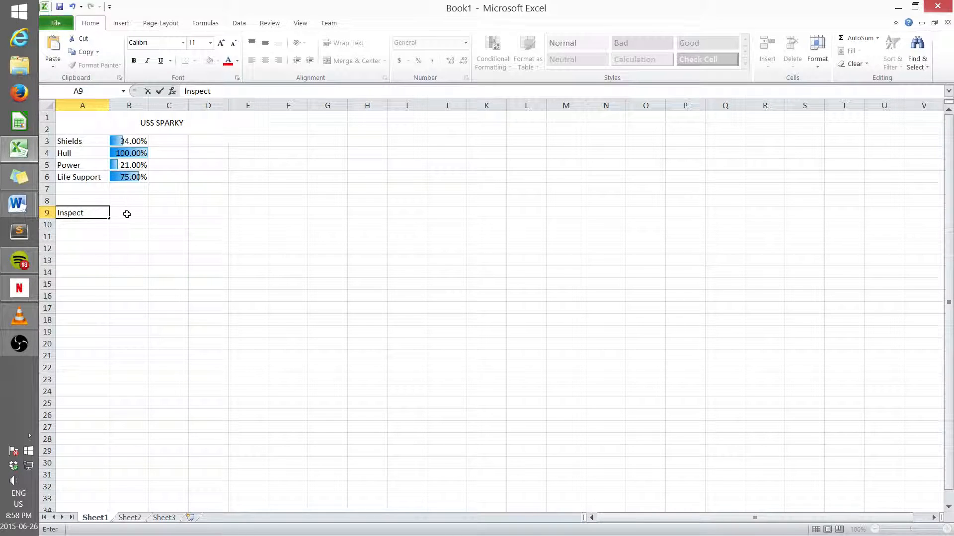
click(127, 213)
text(Last day)
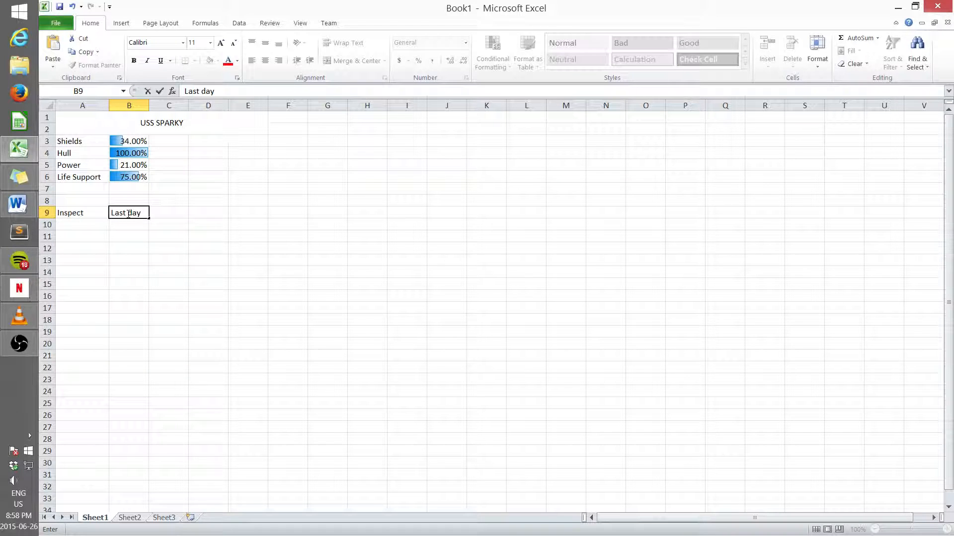
text( inspected)
Step: Widen column B to fit the "Last day inspected" heading
click(144, 105)
drag(148, 105, 183, 114)
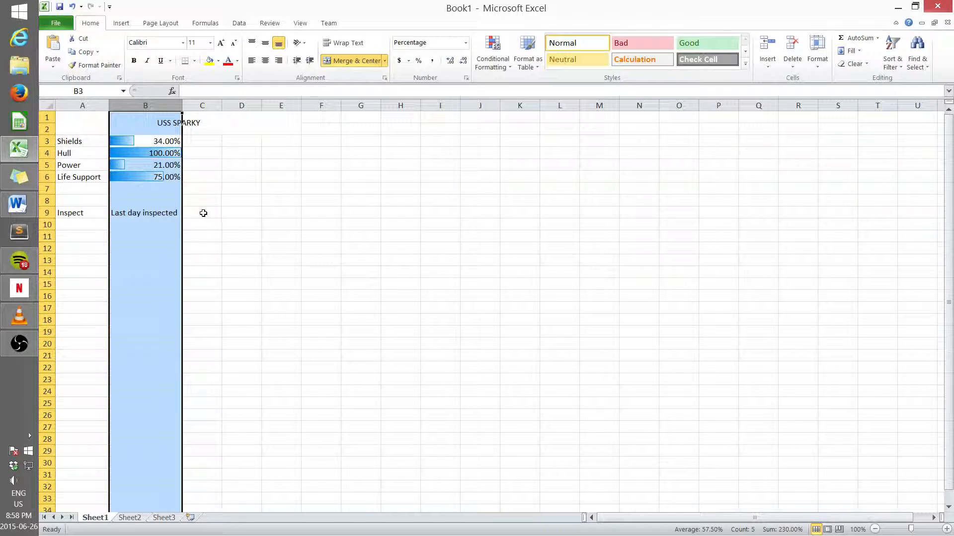
Step: Enter "Days Since" as the heading in C9
click(203, 213)
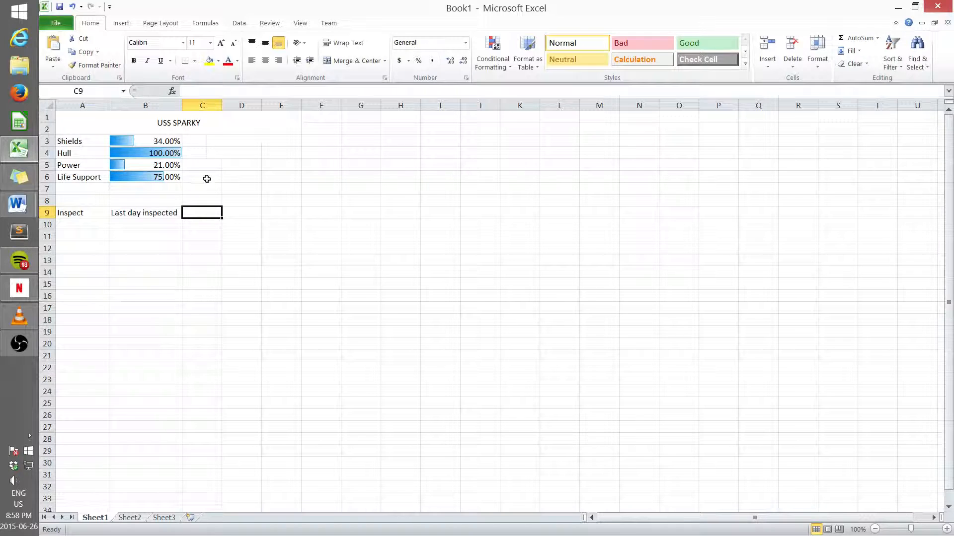
text(Days o)
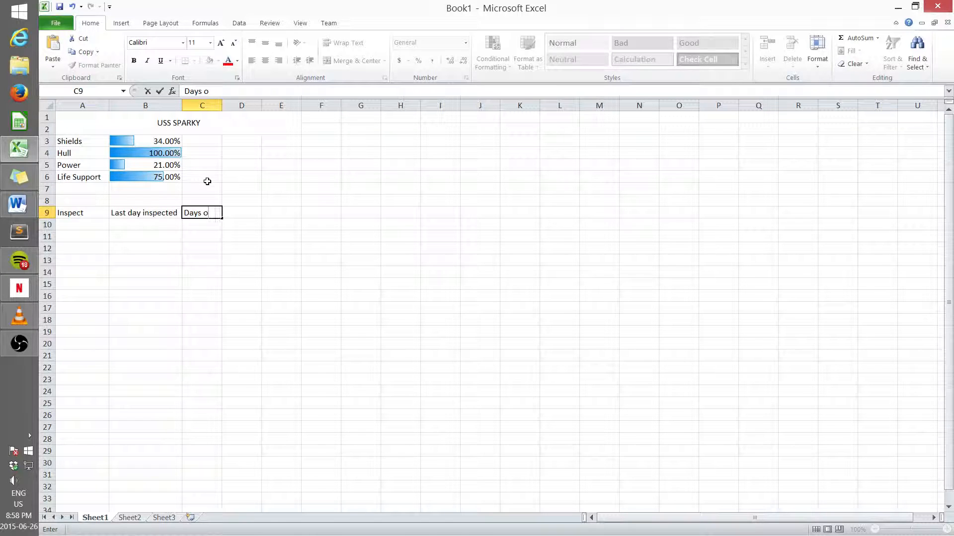
key(BackSpace)
text(Since)
key(F2)
Step: Widen column C slightly to fit the "Days Since" heading
click(214, 106)
drag(222, 105, 230, 157)
click(195, 237)
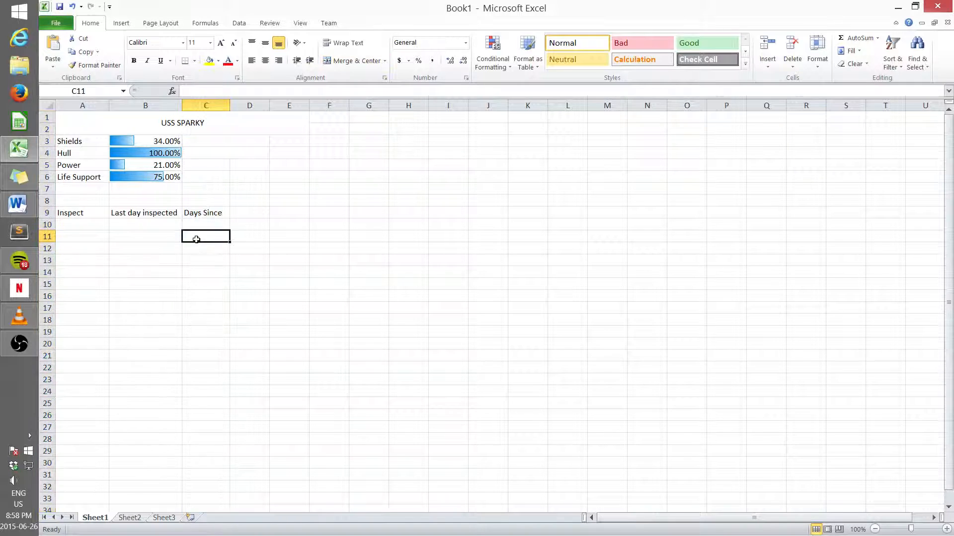
Step: Enter "Thermal Couplings" in A10 and widen column A to fit it
click(85, 224)
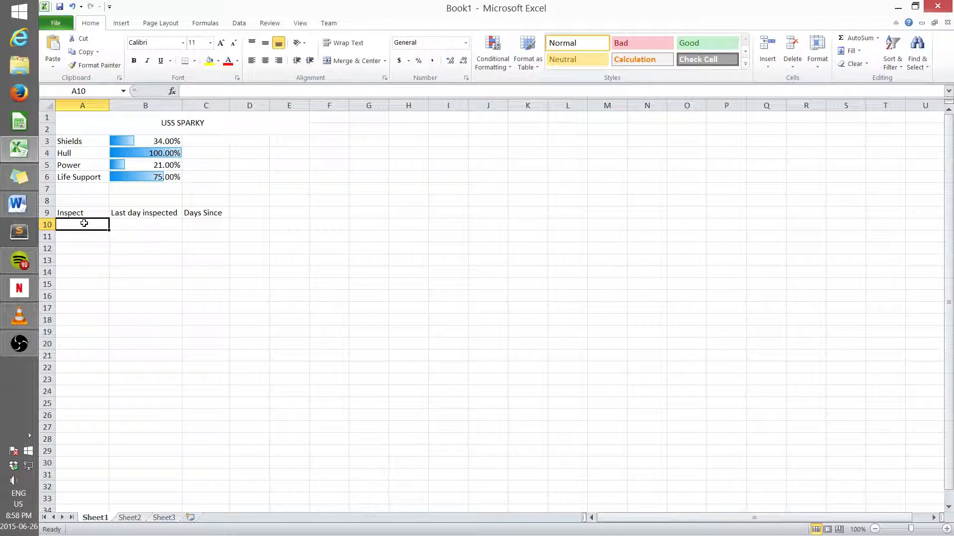
text(Ther)
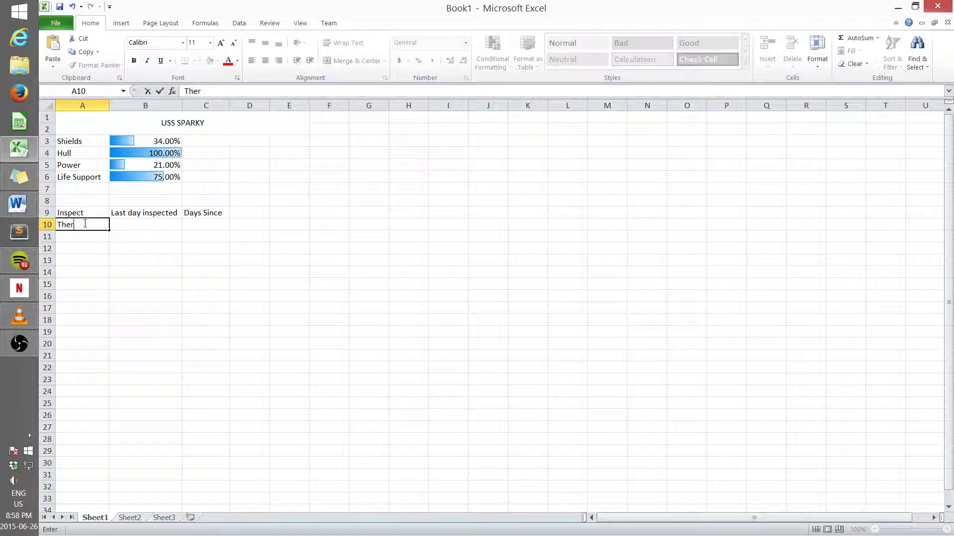
text(mal Couplings)
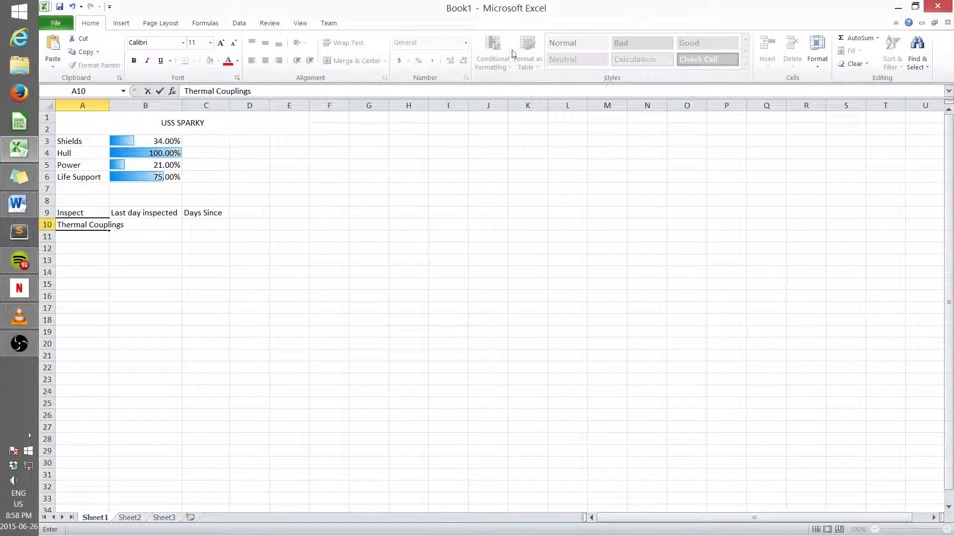
click(104, 105)
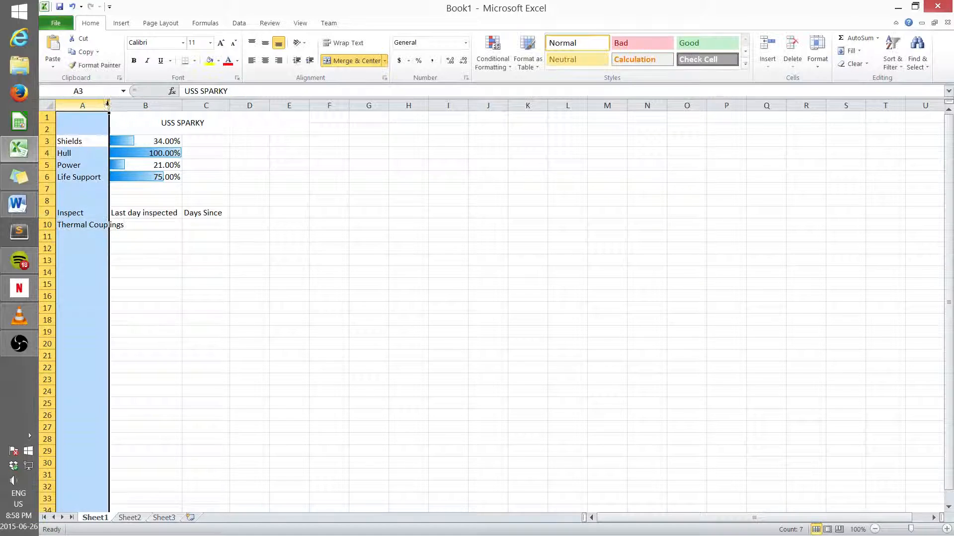
drag(109, 105, 128, 109)
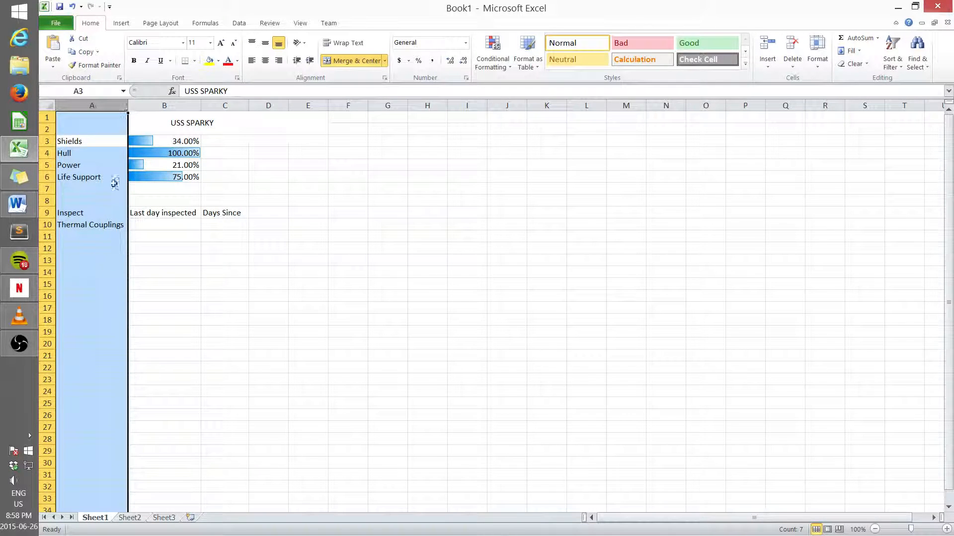
Step: Enter "Space Suits", "Power Cells" and "Air Locks" in cells A11 to A13
click(97, 237)
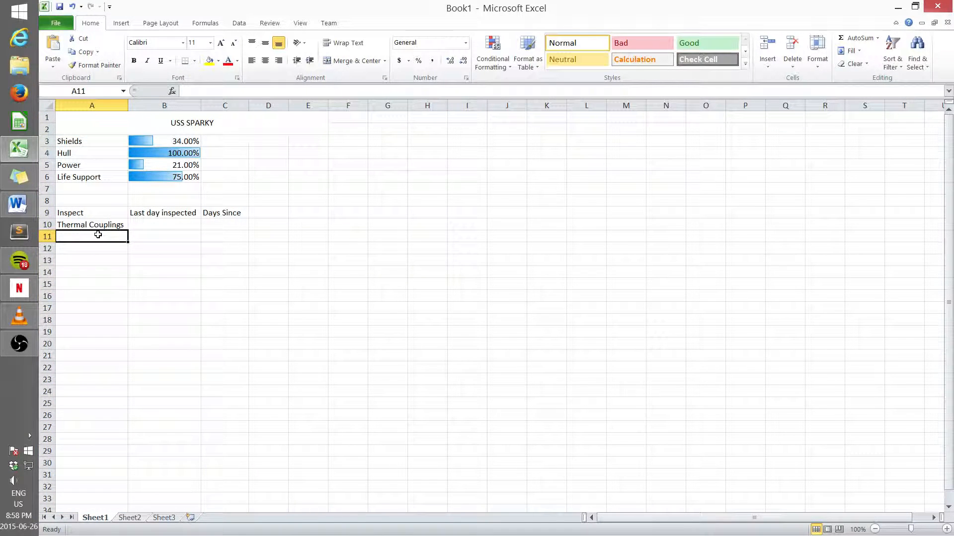
text(Space Suits)
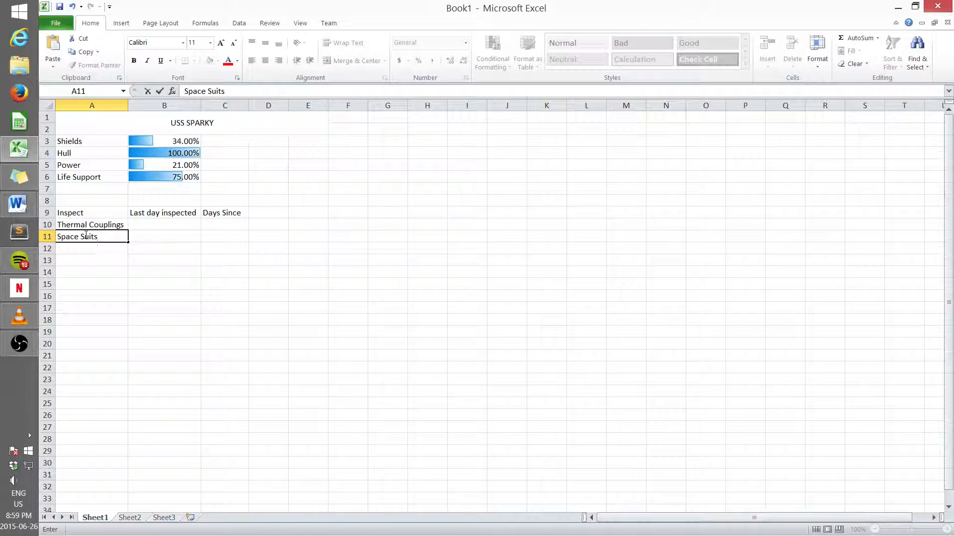
key(Return)
text(Power)
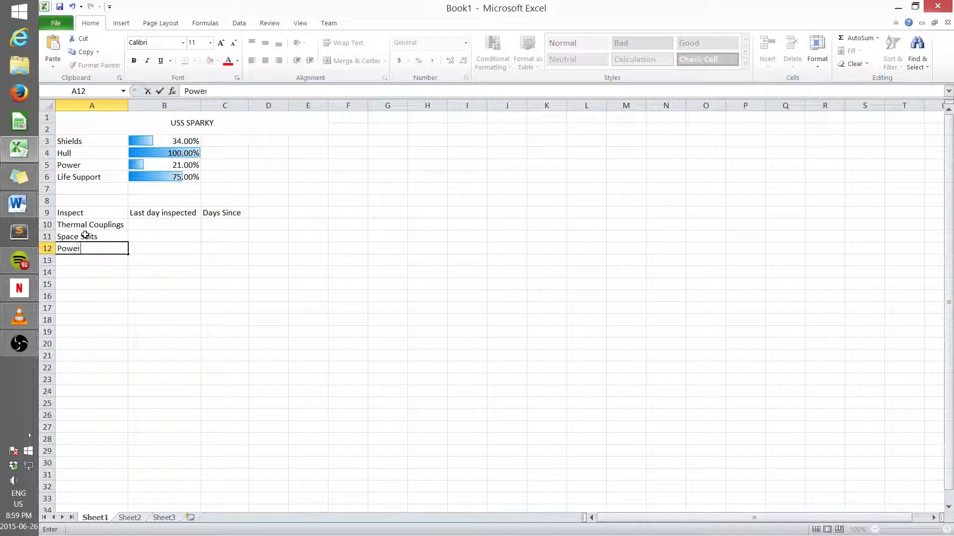
text( Cells)
key(Return)
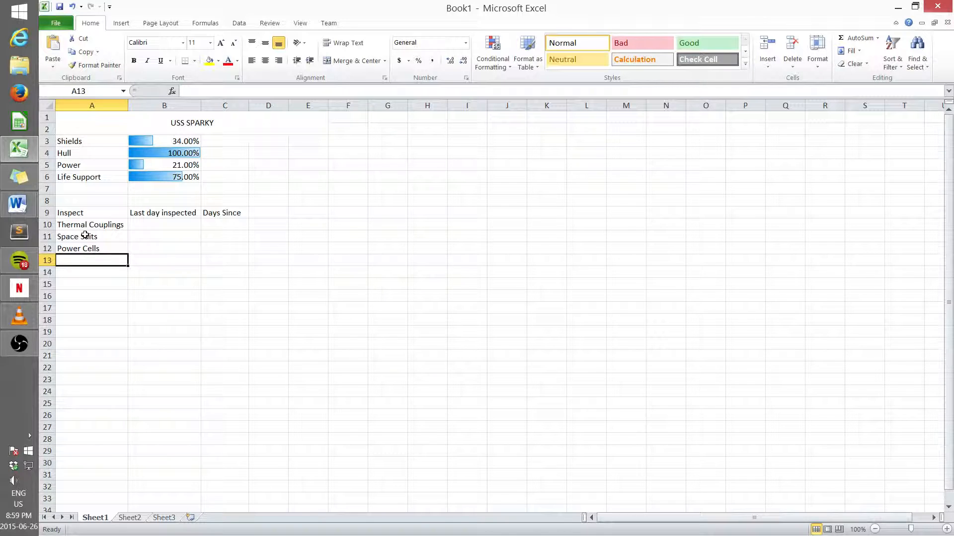
text(Air L)
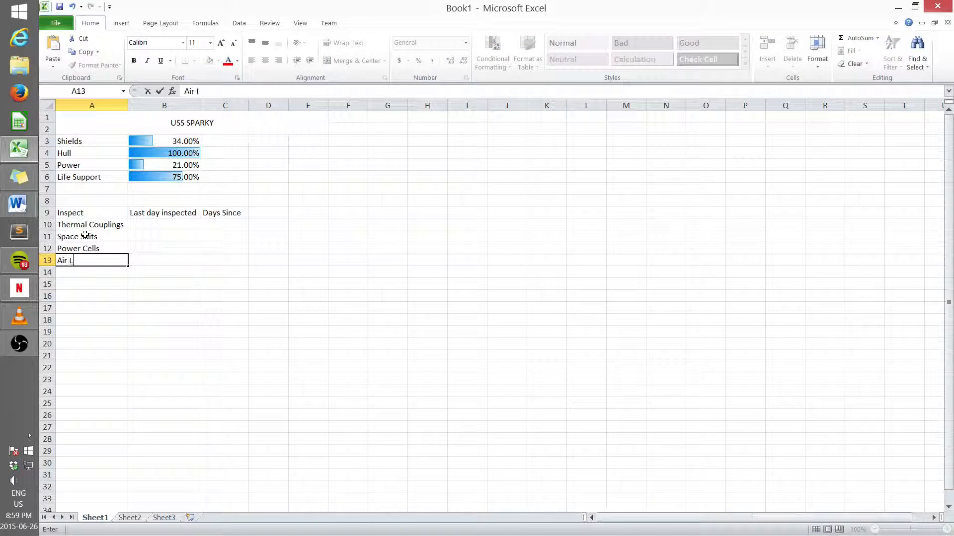
text(ocks)
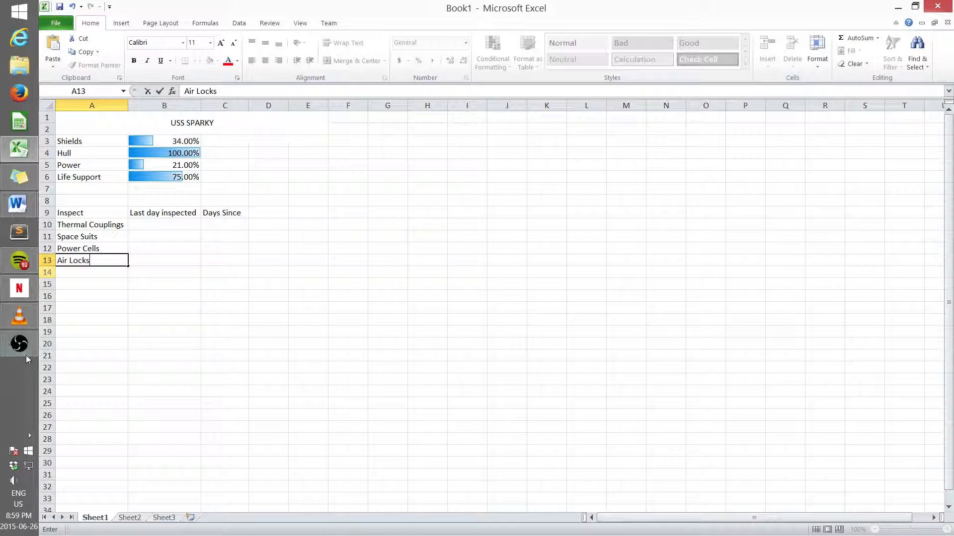
click(94, 323)
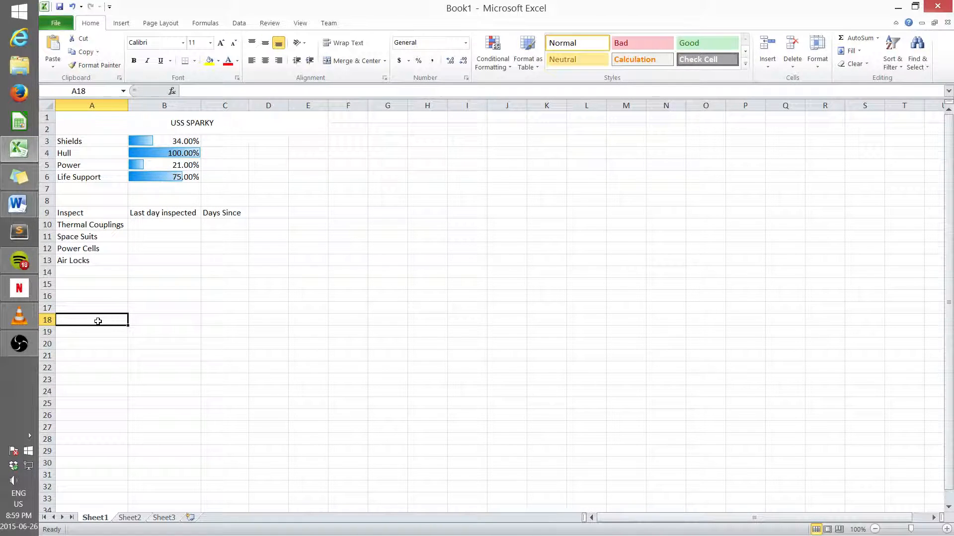
Step: Insert a table over the range A18:D33 without a header row from the data
drag(101, 322, 281, 503)
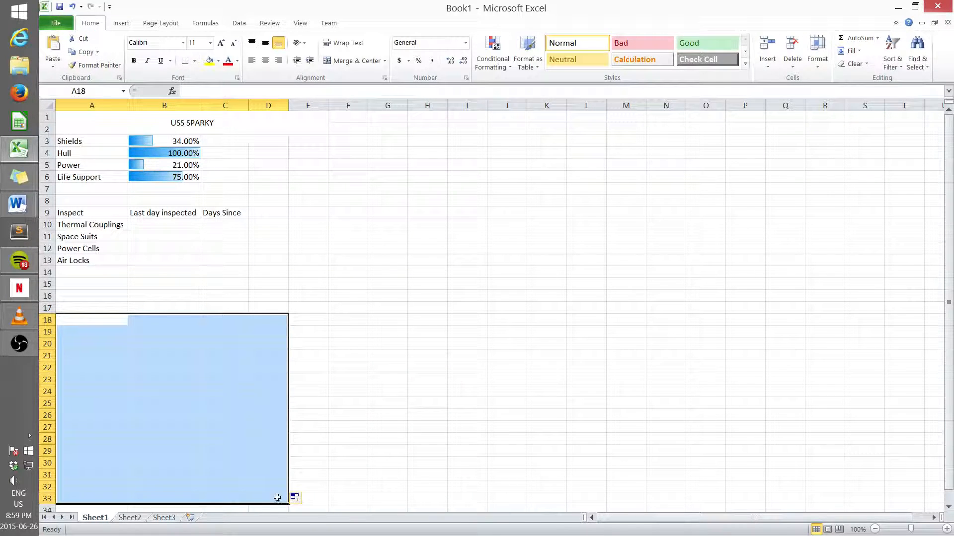
click(122, 24)
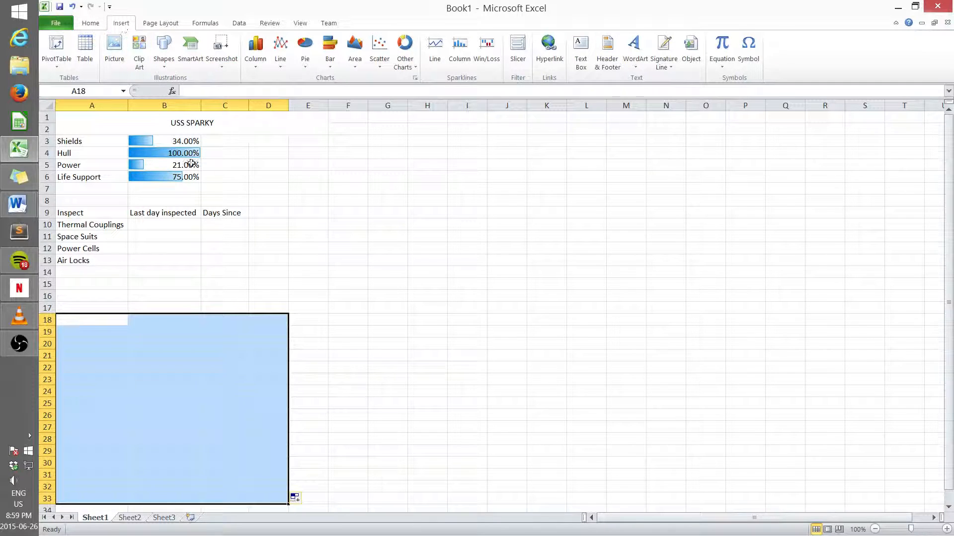
click(90, 51)
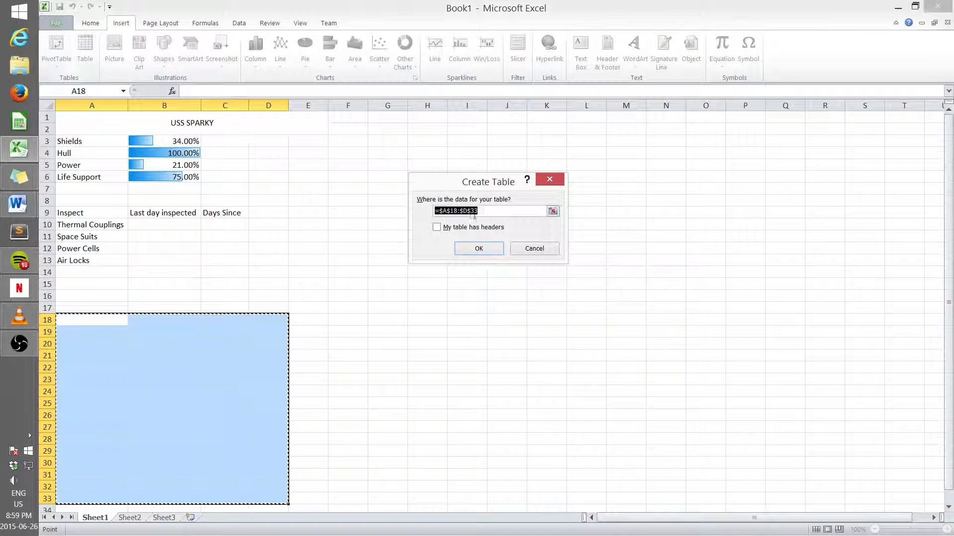
click(469, 250)
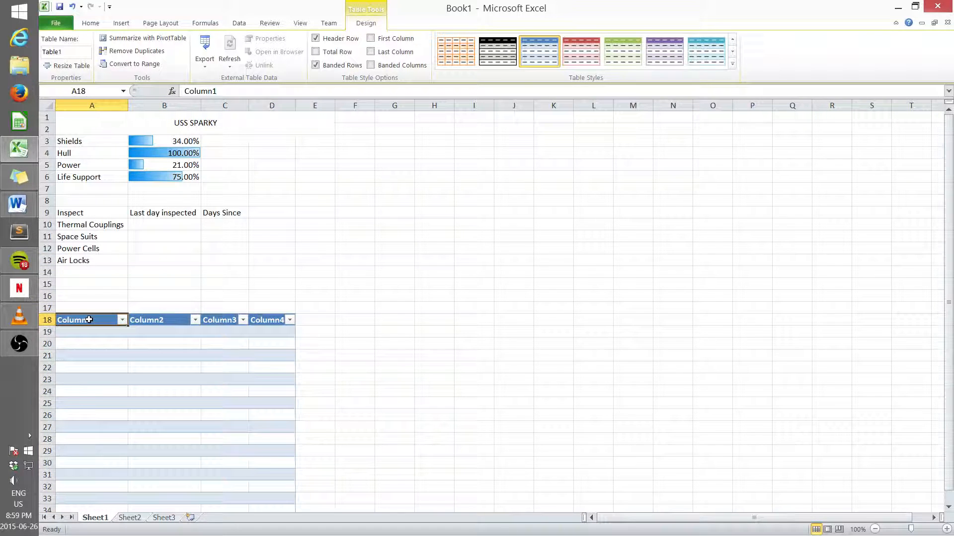
Step: Rename the table's column headers to Item Number, Description, Vendor and Price
click(88, 321)
text(It)
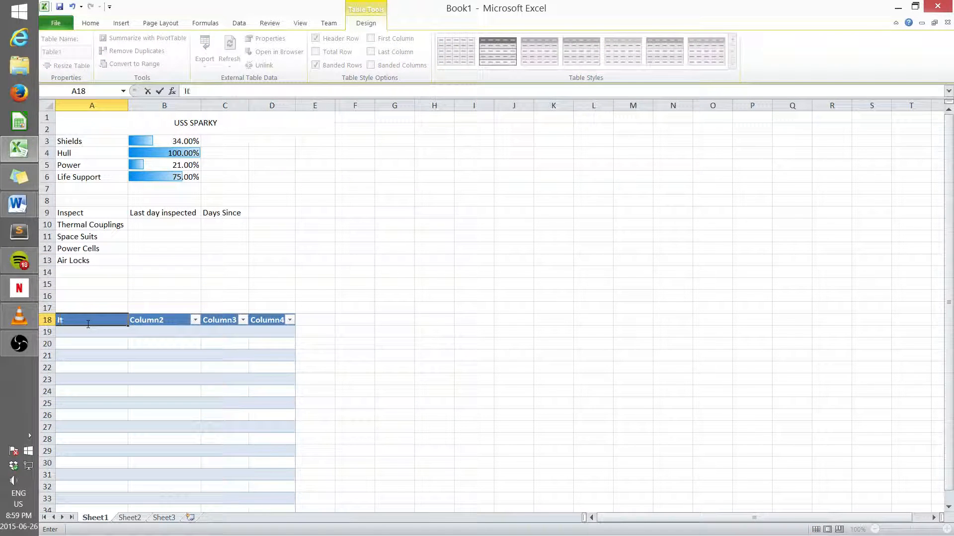
text(em Number)
key(Tab)
text(Descript)
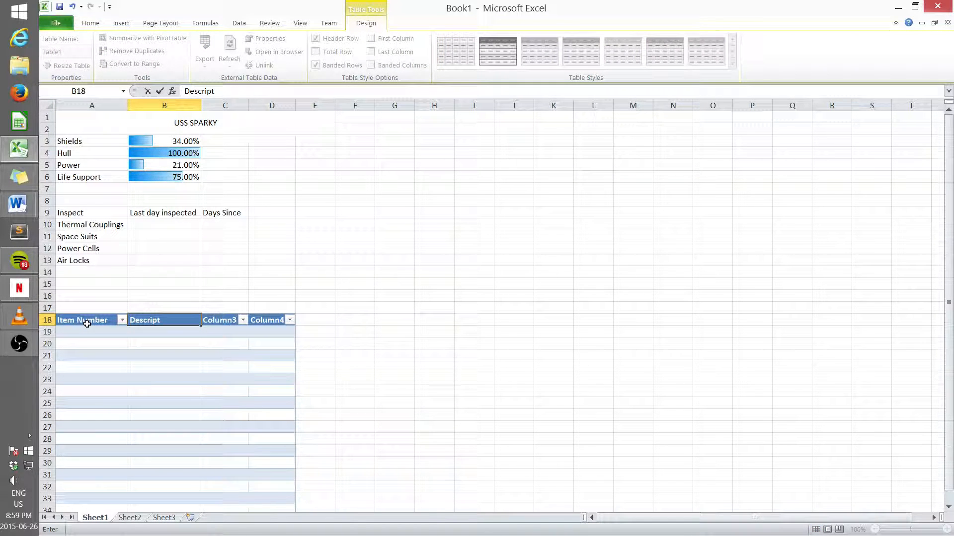
text(ion)
key(Tab)
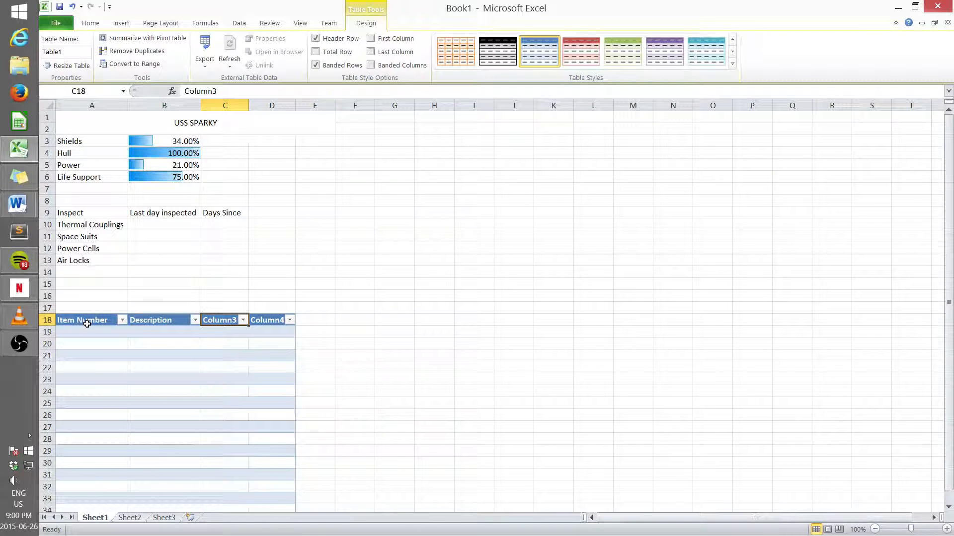
text(Vendor)
key(Tab)
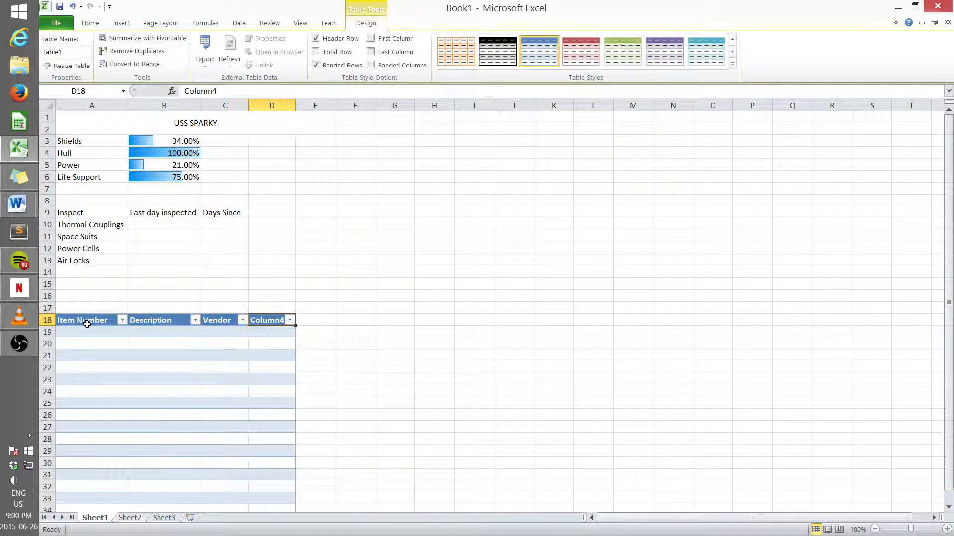
text(Pric)
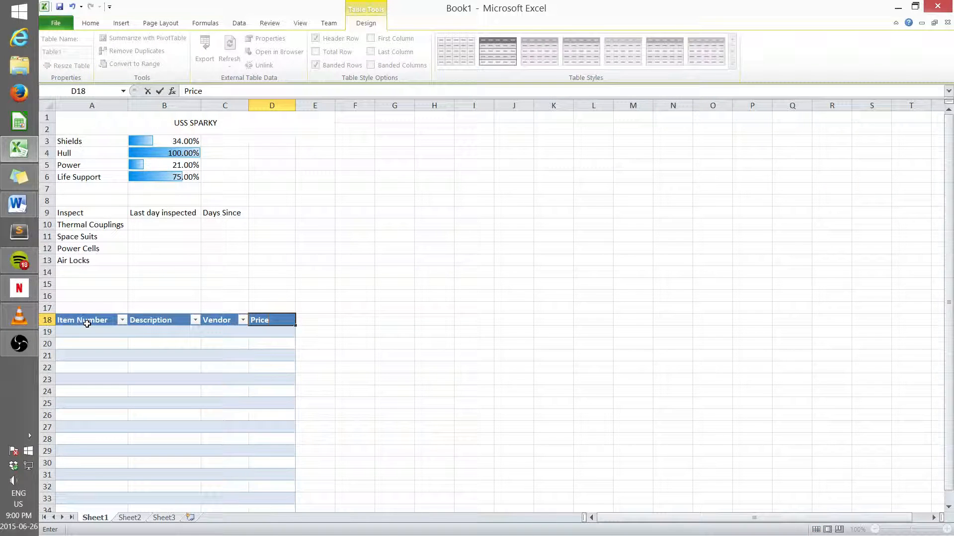
text(e)
click(344, 354)
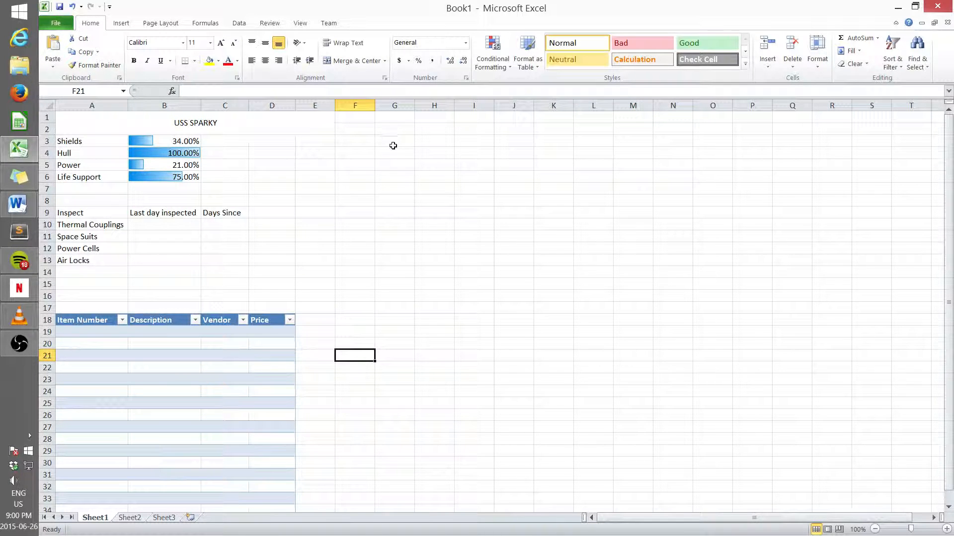
Step: Insert a second table over the range G4:I13
drag(392, 151, 483, 153)
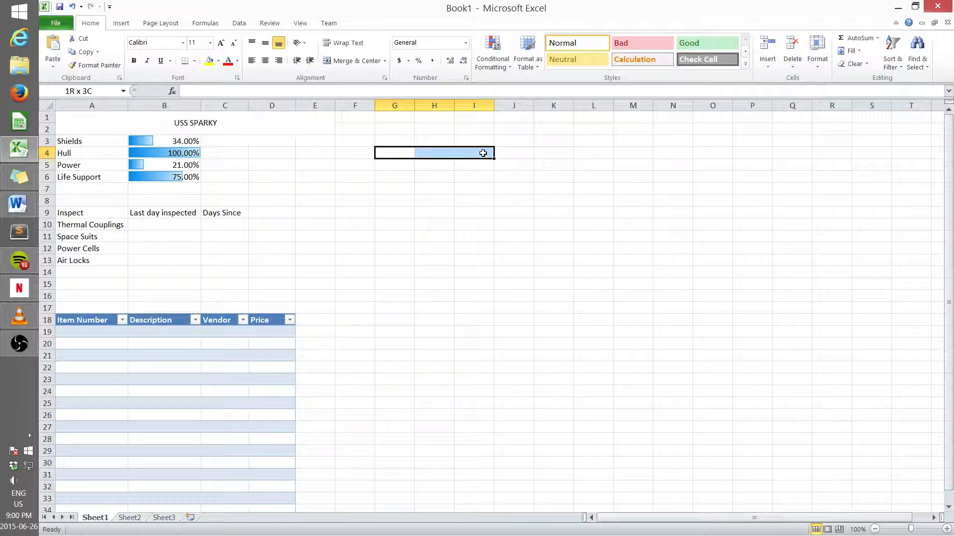
drag(483, 153, 489, 265)
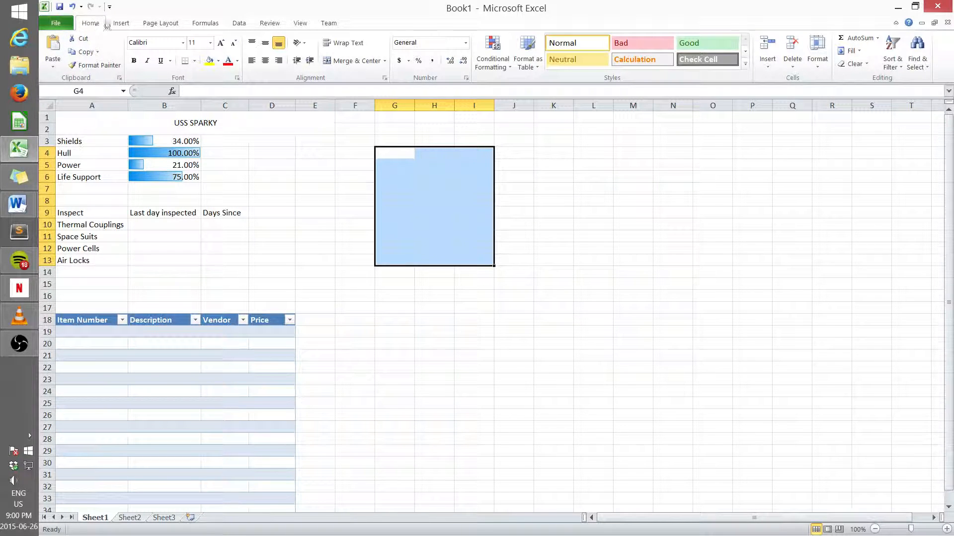
click(121, 27)
click(81, 56)
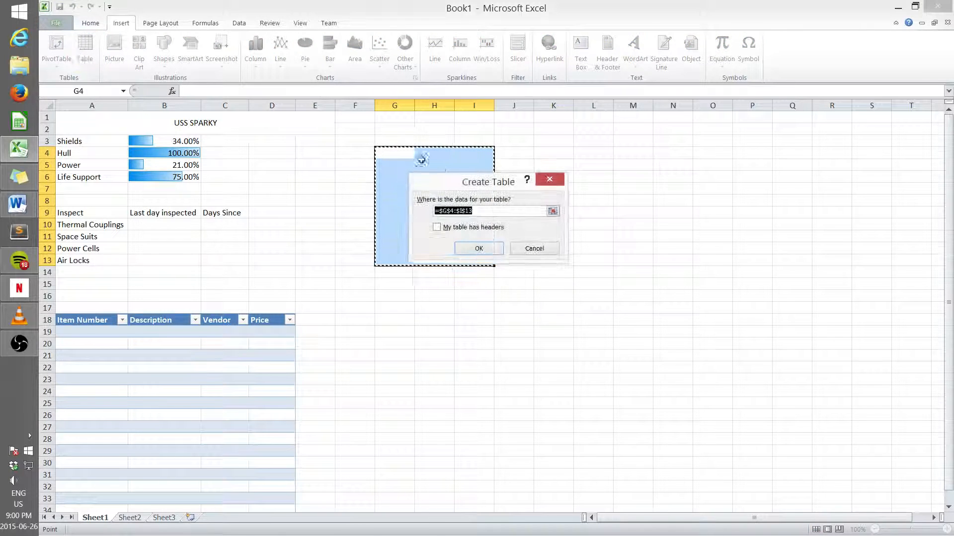
click(480, 247)
click(392, 153)
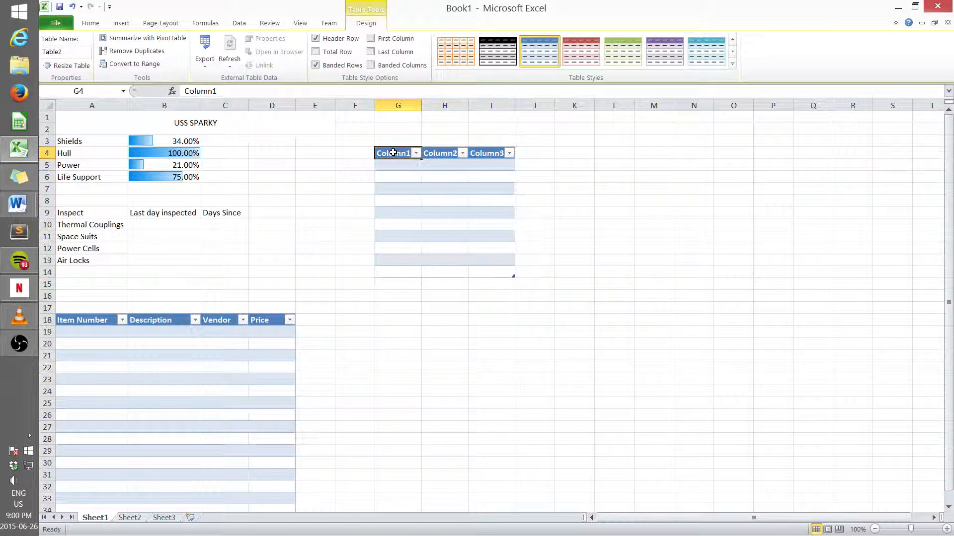
Step: Rename the second table's headers to Mission, Client and Priority
text(Misso)
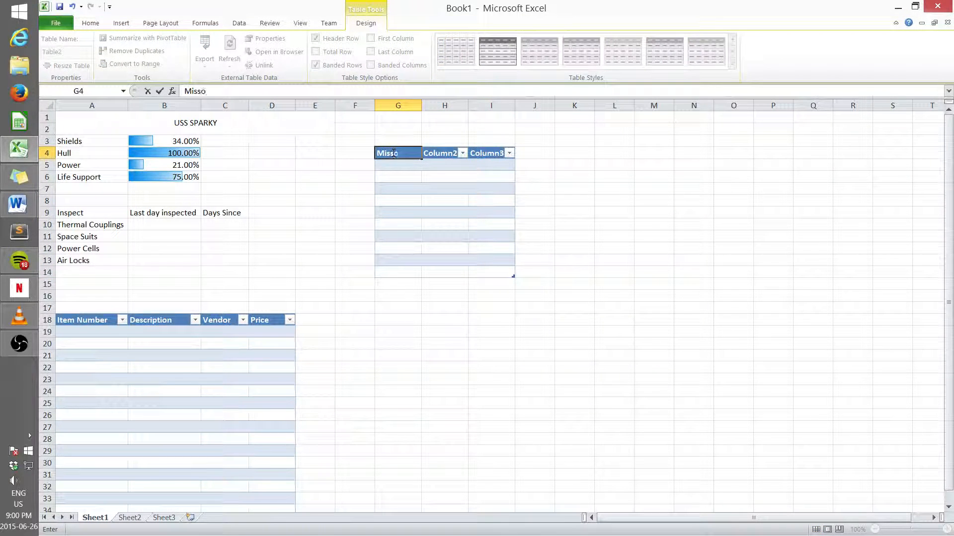
text(n)
text(io)
key(Tab)
text(Cli)
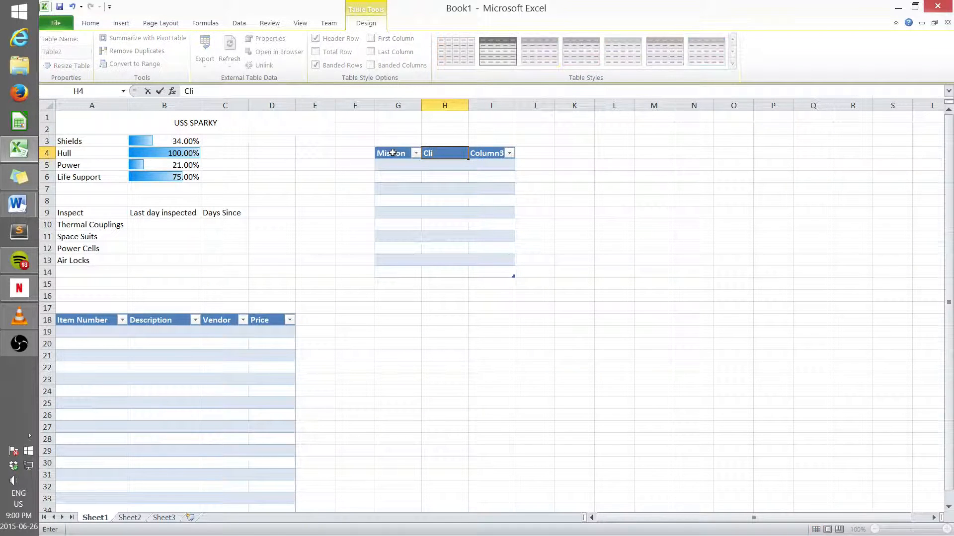
key(Tab)
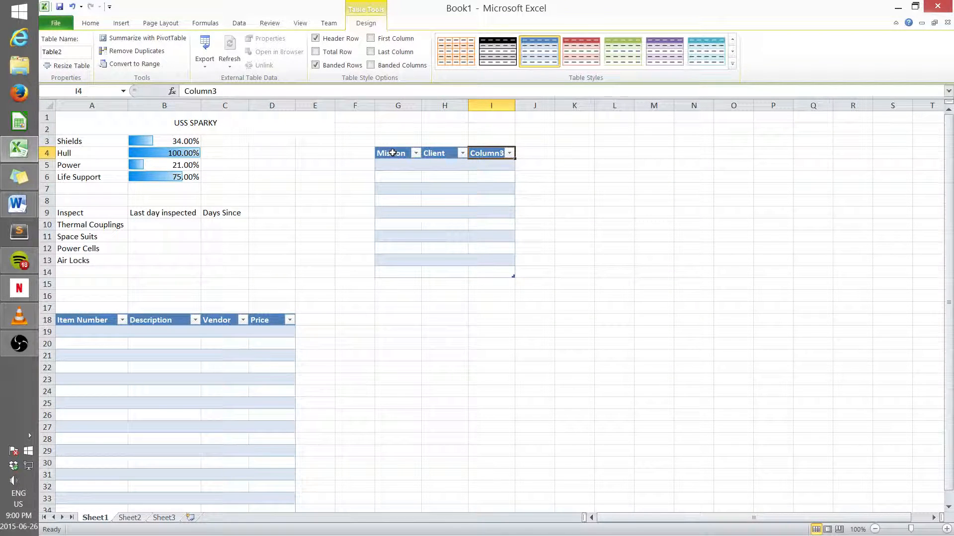
text(Prio)
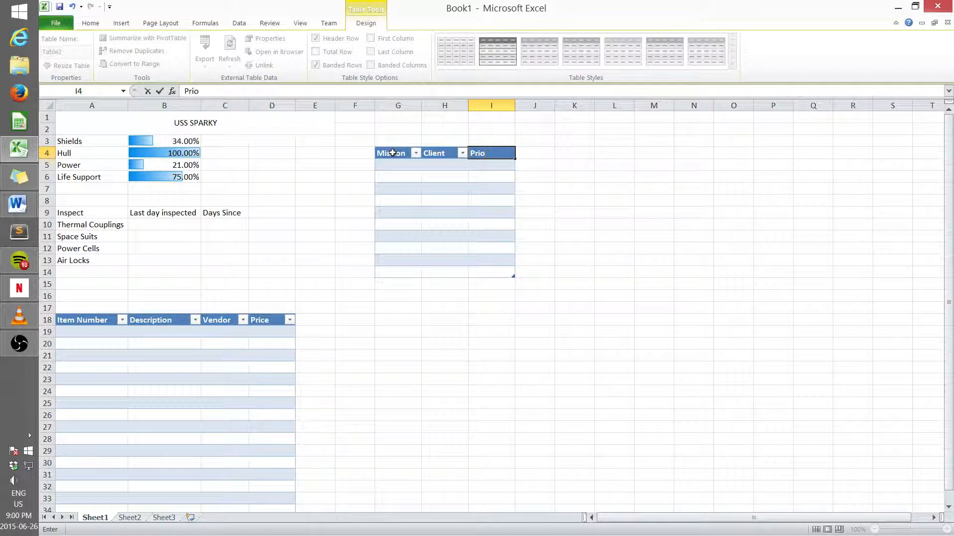
text(rity)
Step: Widen columns G and H so the second table's headers fit
click(399, 105)
drag(422, 105, 561, 106)
click(501, 103)
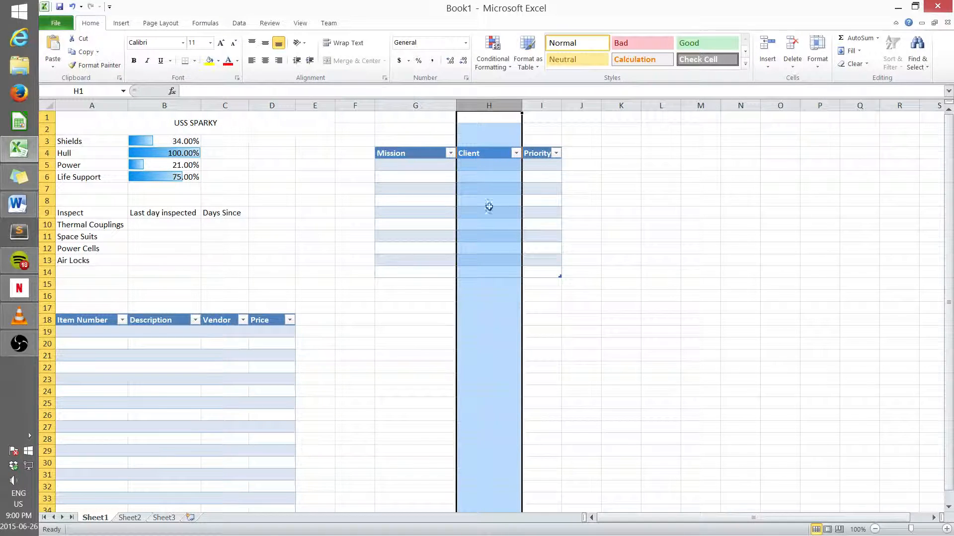
Step: Insert a third table over the range G17:H29 without a header row from the data
click(564, 306)
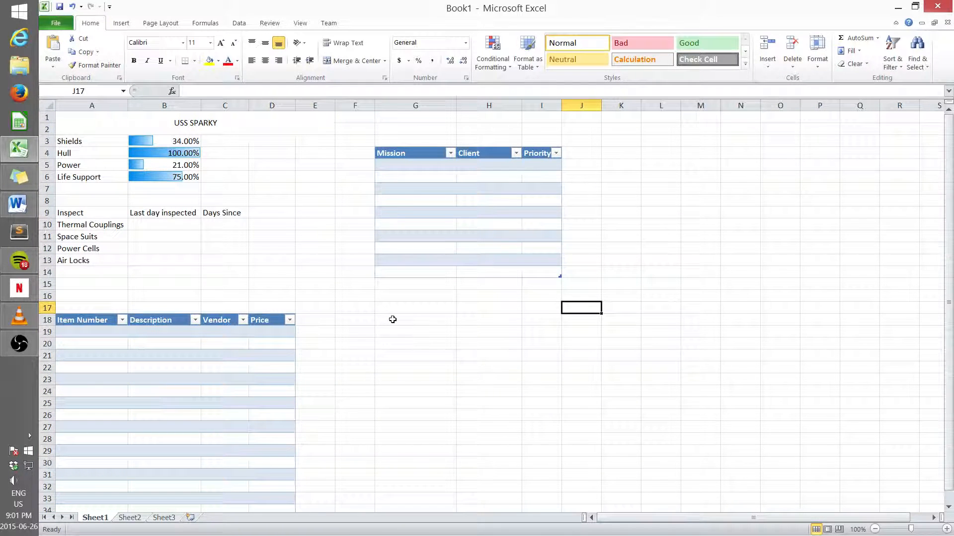
drag(391, 306, 502, 439)
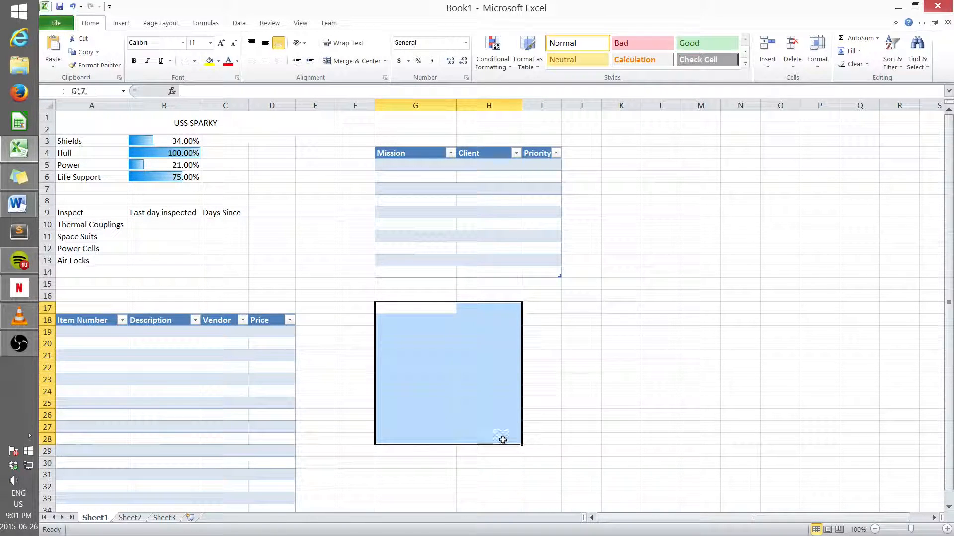
double_click(406, 310)
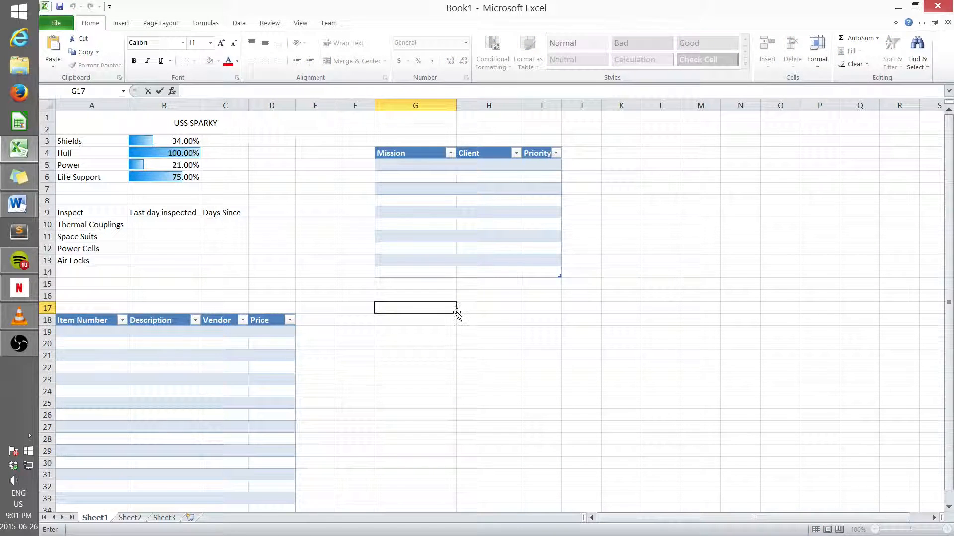
click(438, 344)
drag(427, 311, 503, 452)
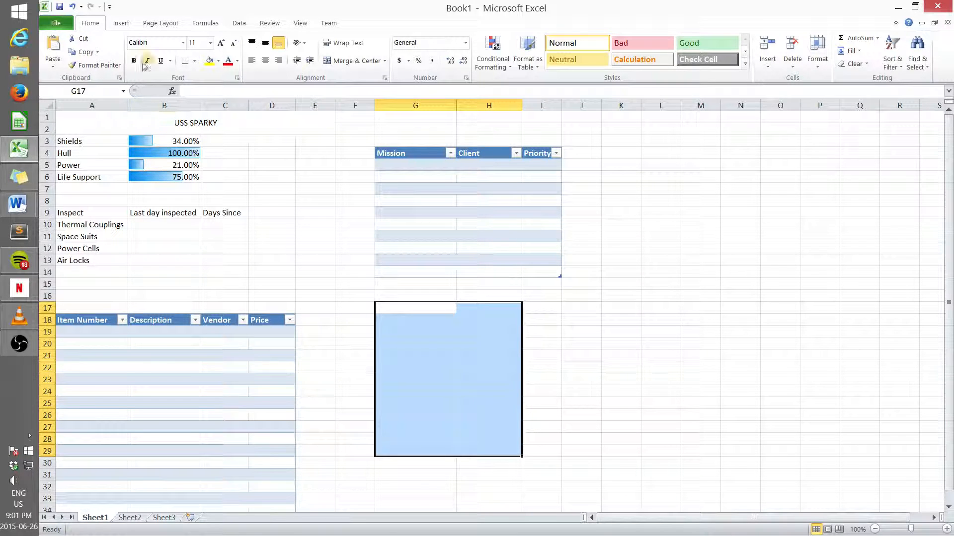
click(121, 23)
click(93, 51)
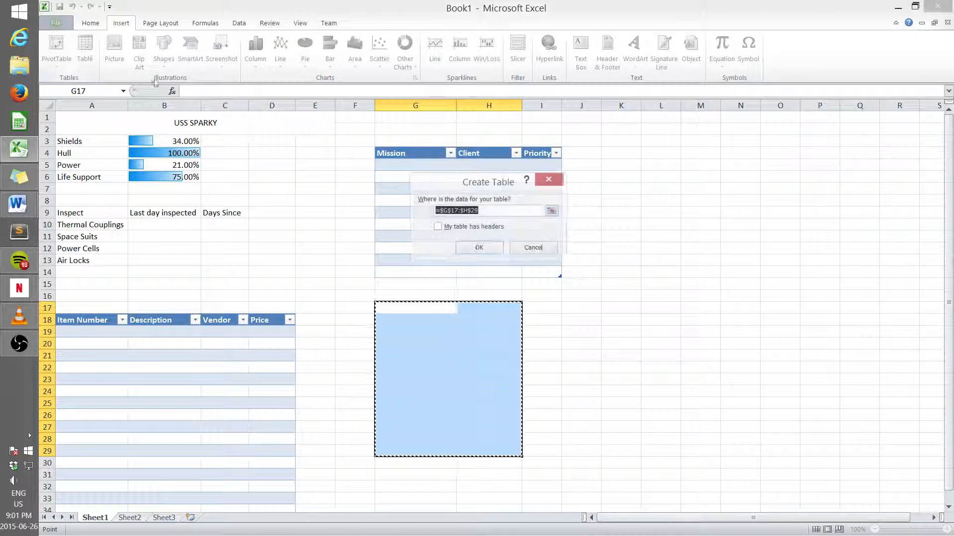
click(469, 251)
Step: Rename the third table's column headers to Tasks and Priority
click(404, 311)
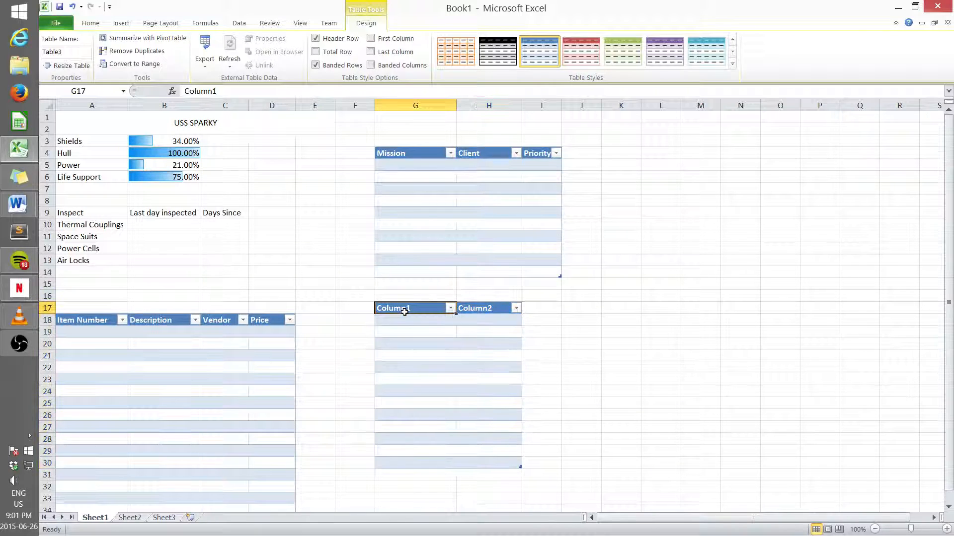
text(Tasks)
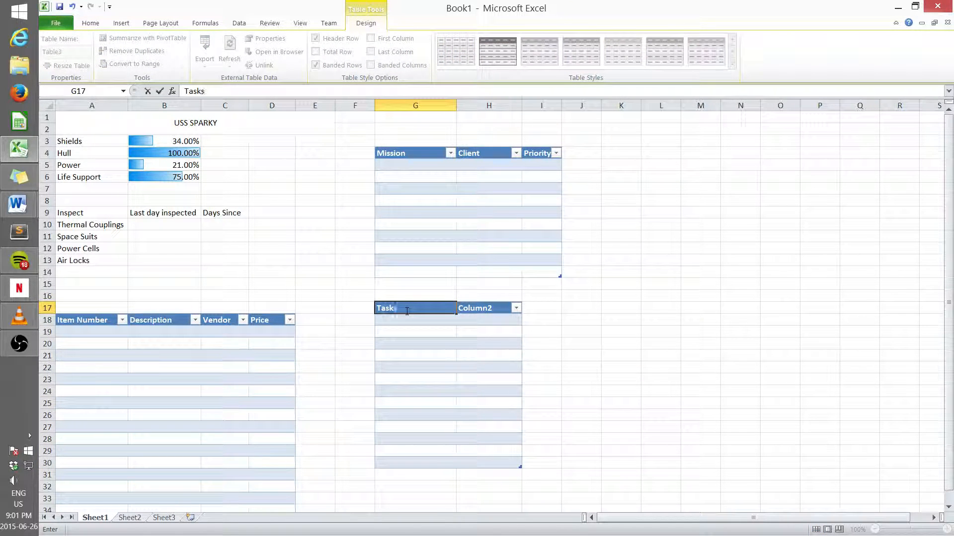
key(Tab)
text(P)
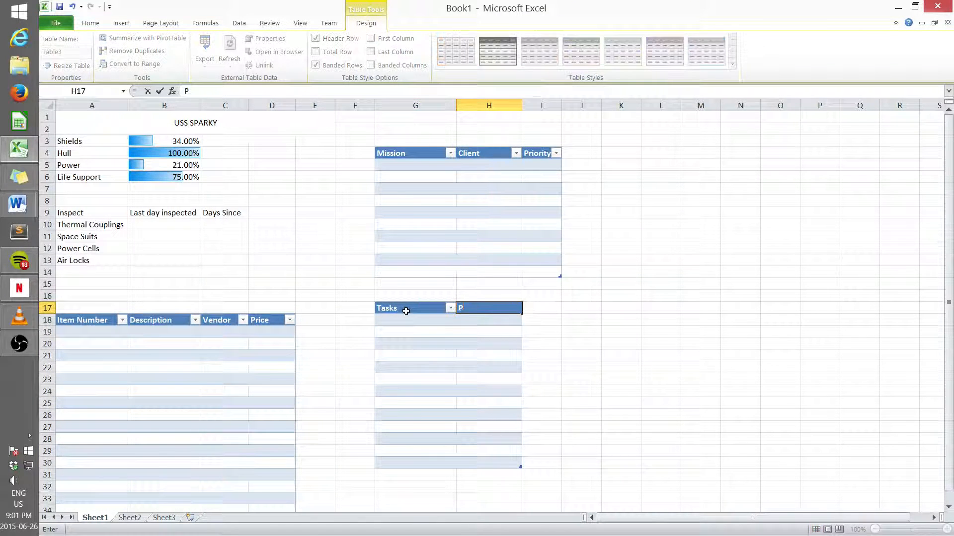
text(ripo)
key(BackSpace)
key(BackSpace)
text(ority)
Step: Add the tasks "Clean air ducts" with priority 3 and "polish lasers" with priority 1 to the third table
click(417, 323)
text(Cl)
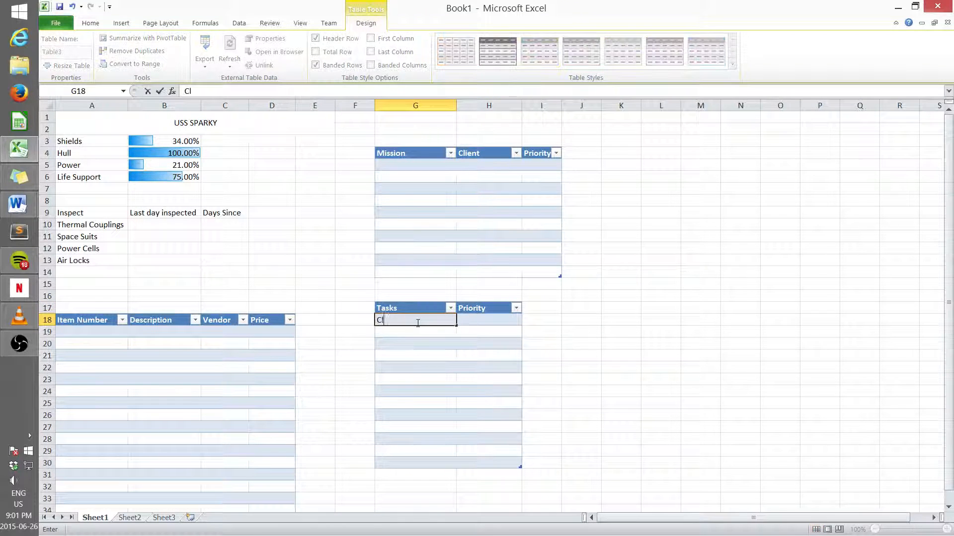
text(ean air ducts)
click(494, 321)
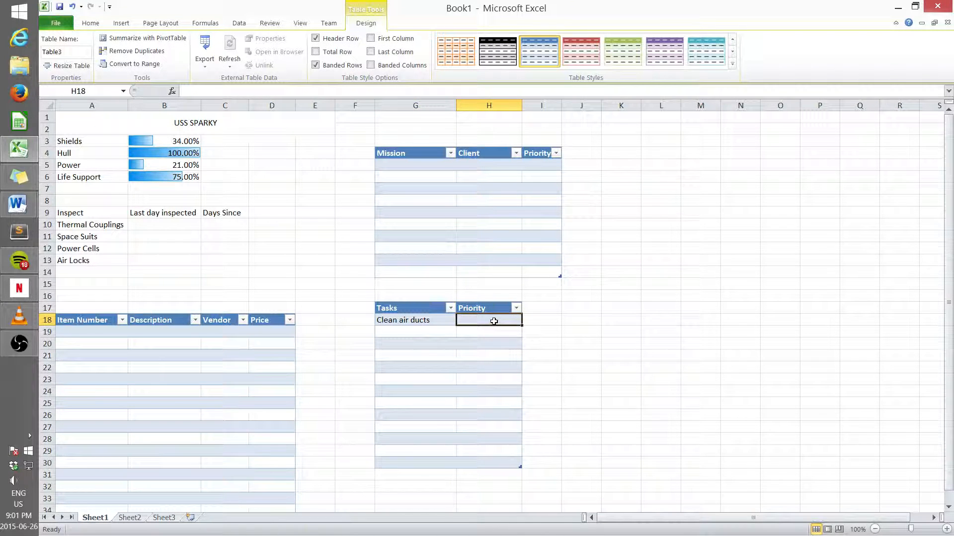
text(3)
click(416, 332)
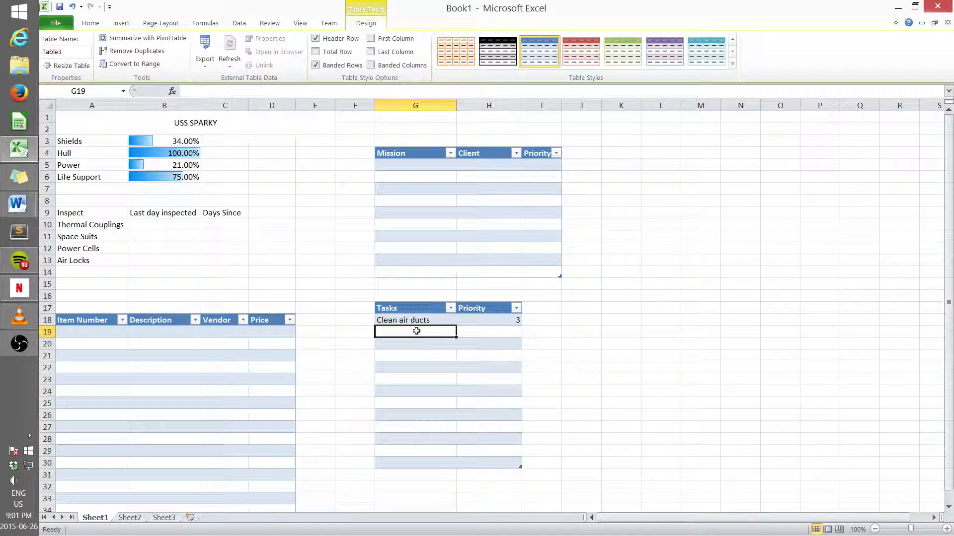
text(p)
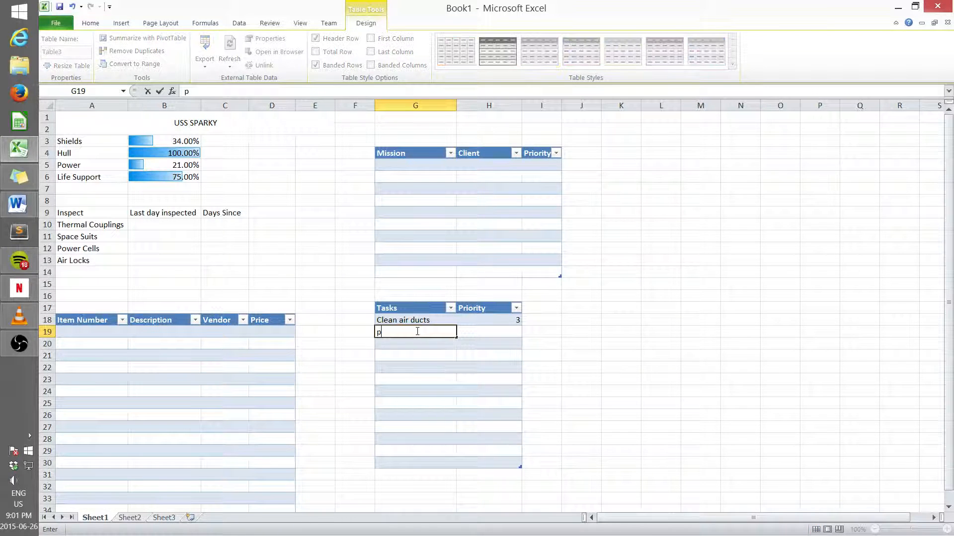
text(olish lasers)
click(479, 332)
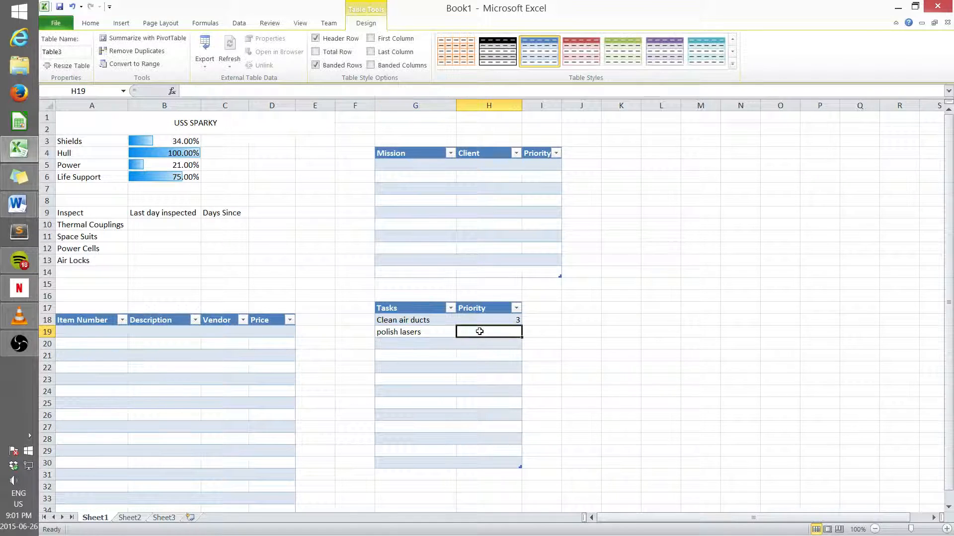
text(1)
Step: Add the task "Repaint hull" in the next row of the tasks table
click(412, 344)
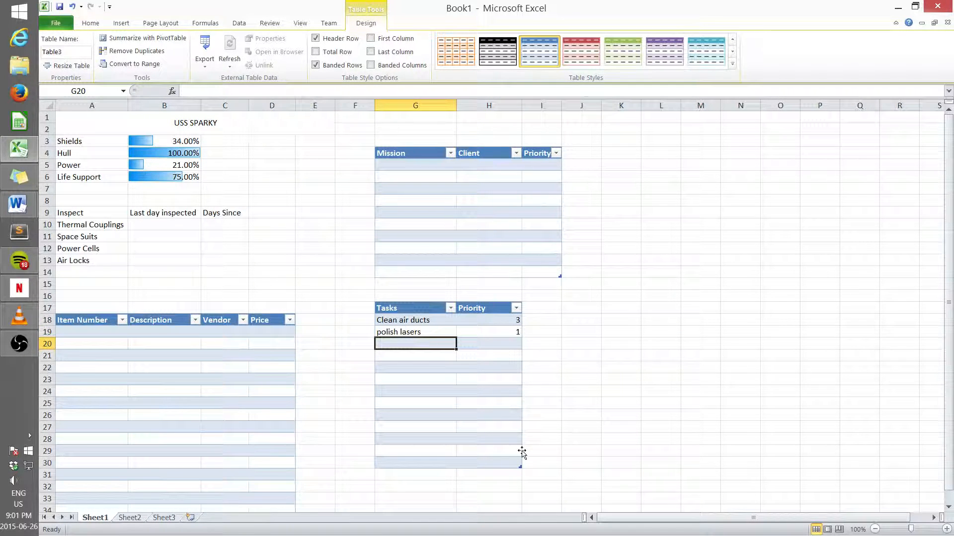
text(Repain)
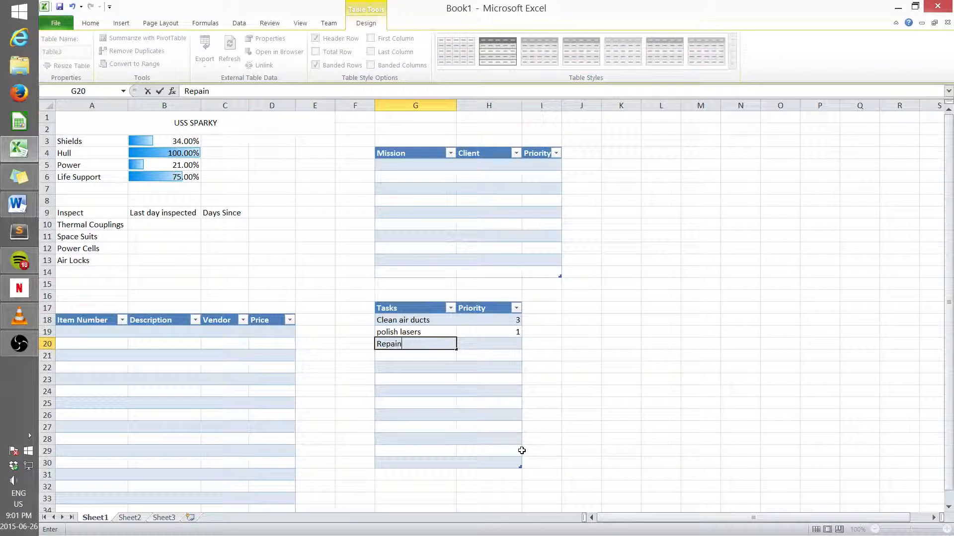
text(t)
text( hui)
text(ll)
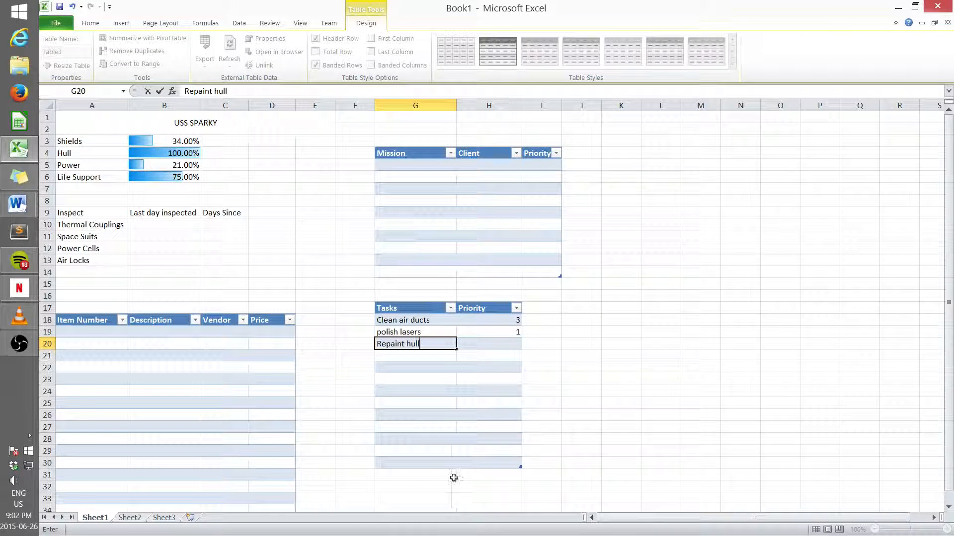
Step: Add the mission "Fight mean aliens" for client "red planet" with priority 1 in the mission table
click(408, 162)
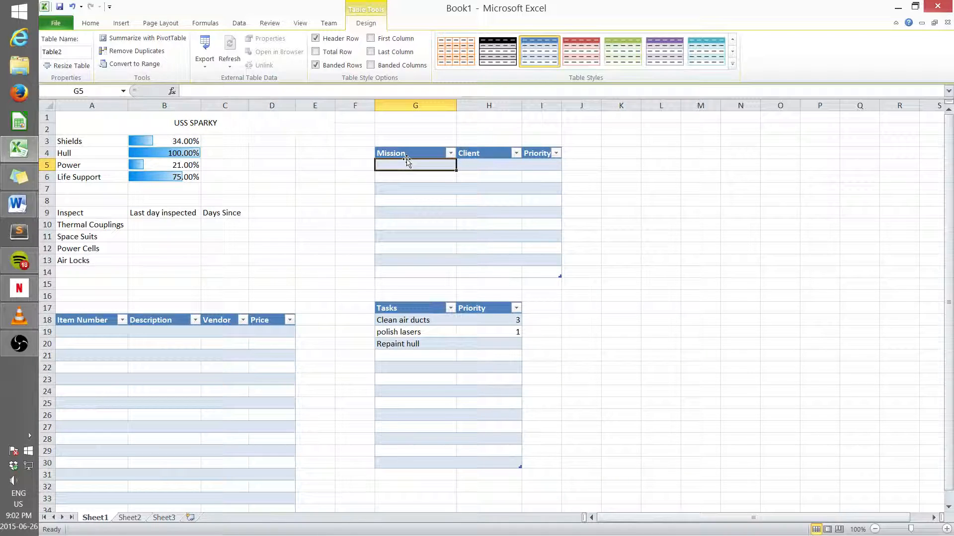
text(Fight)
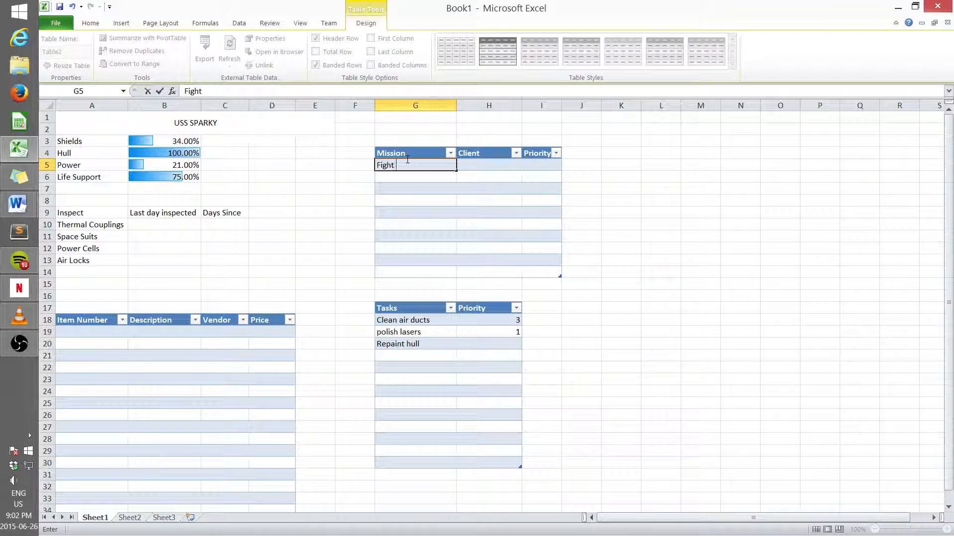
text( mean alie)
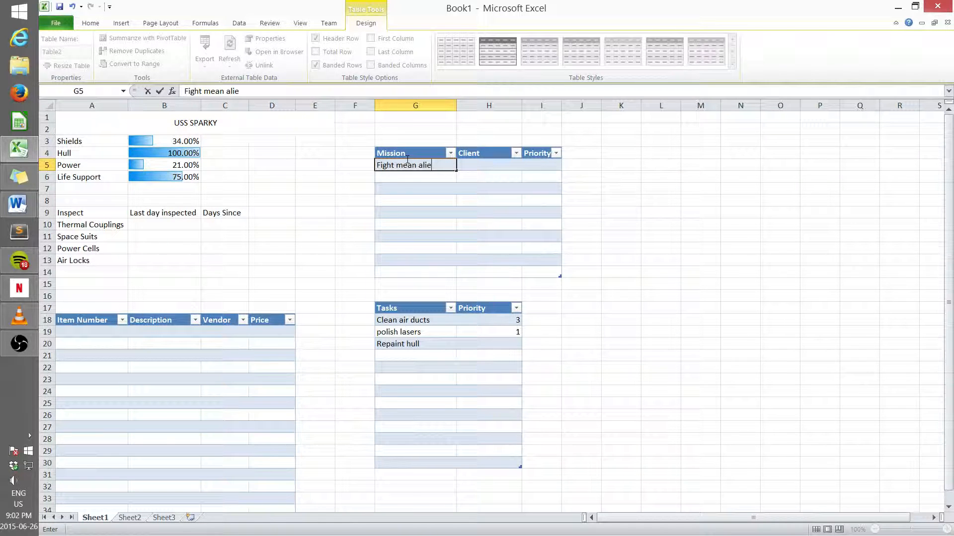
text(ns)
key(Tab)
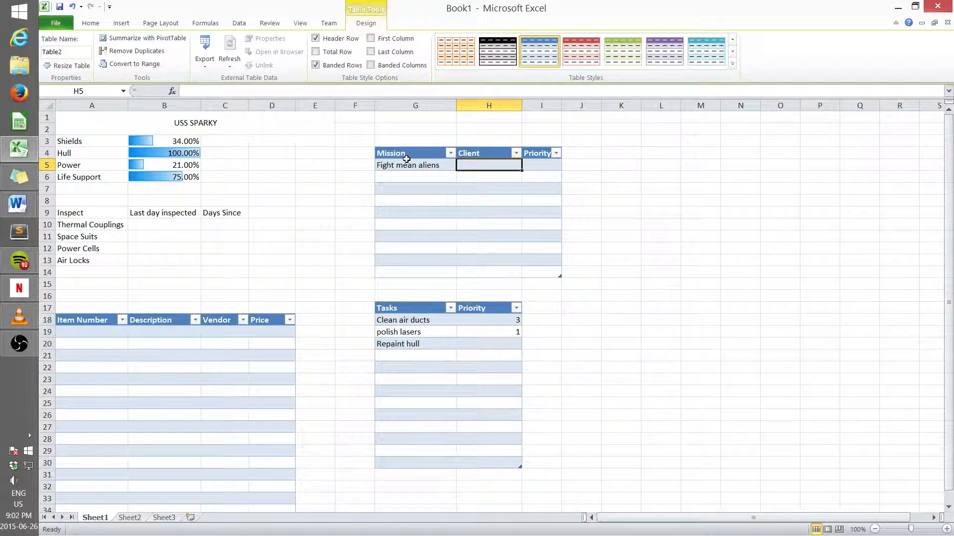
text(red planet)
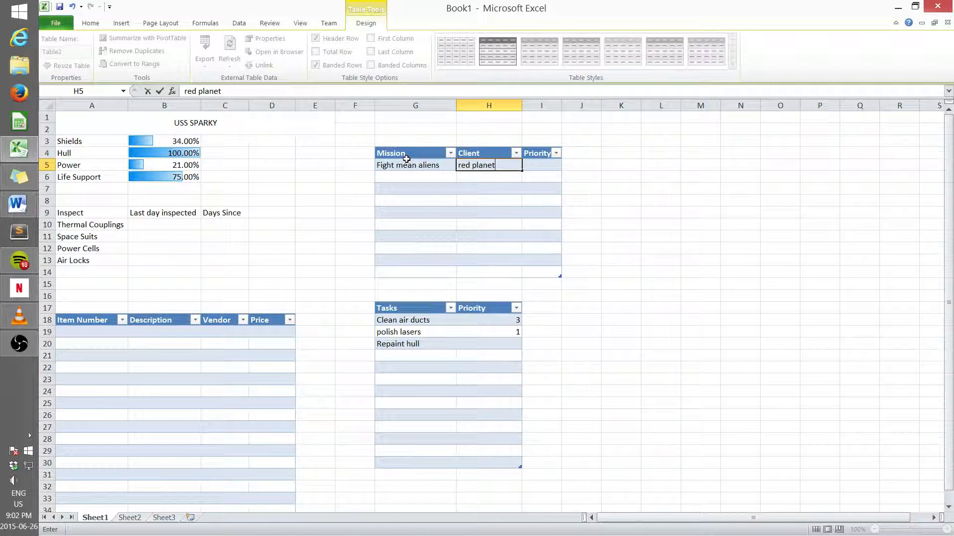
key(Tab)
text(1)
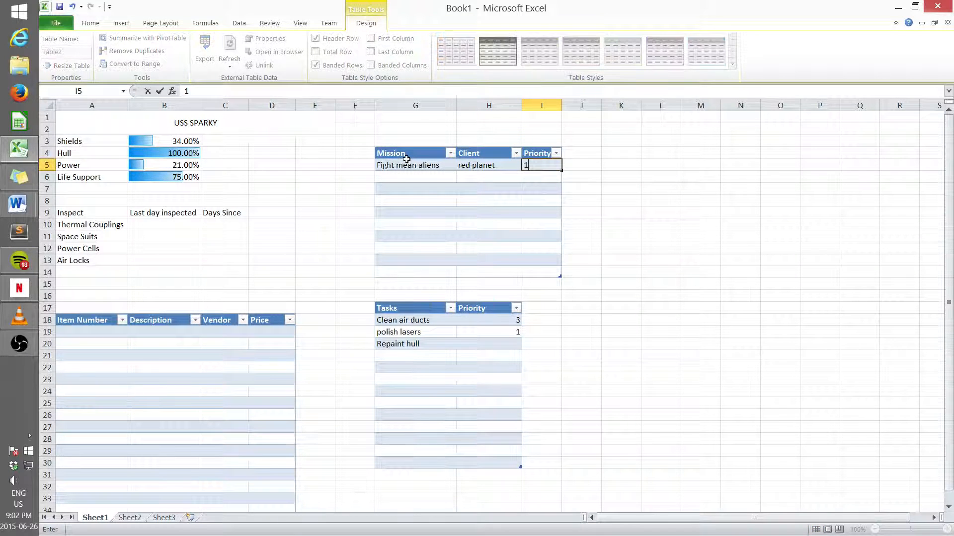
Step: Add the mission "clean up probes" for client "blue planet" with priority 5
click(398, 177)
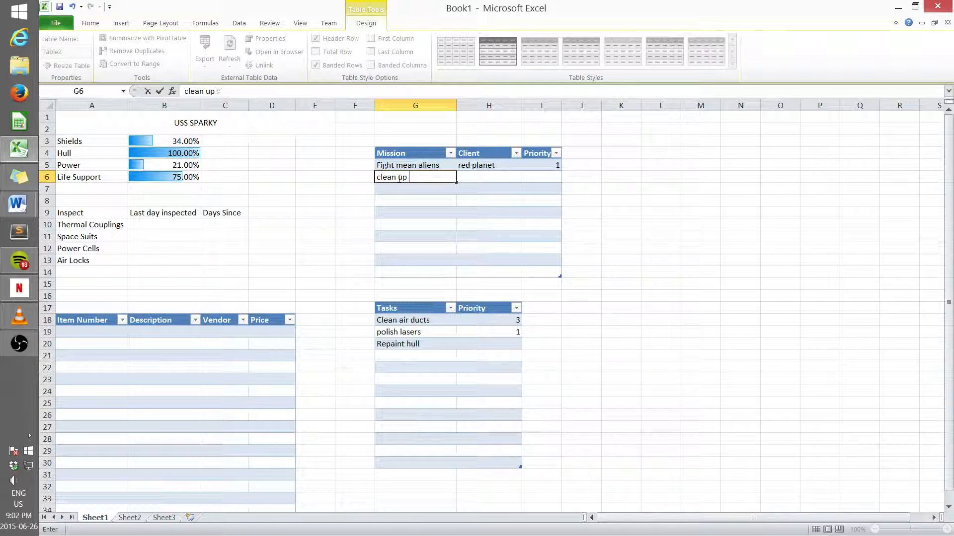
text(probes)
click(480, 177)
text(blue )
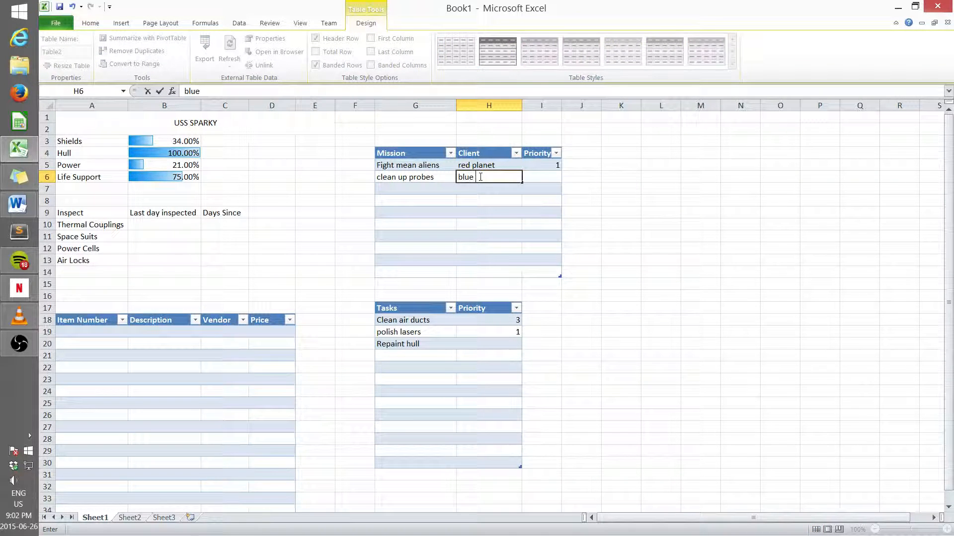
text(ploanet\)
click(477, 177)
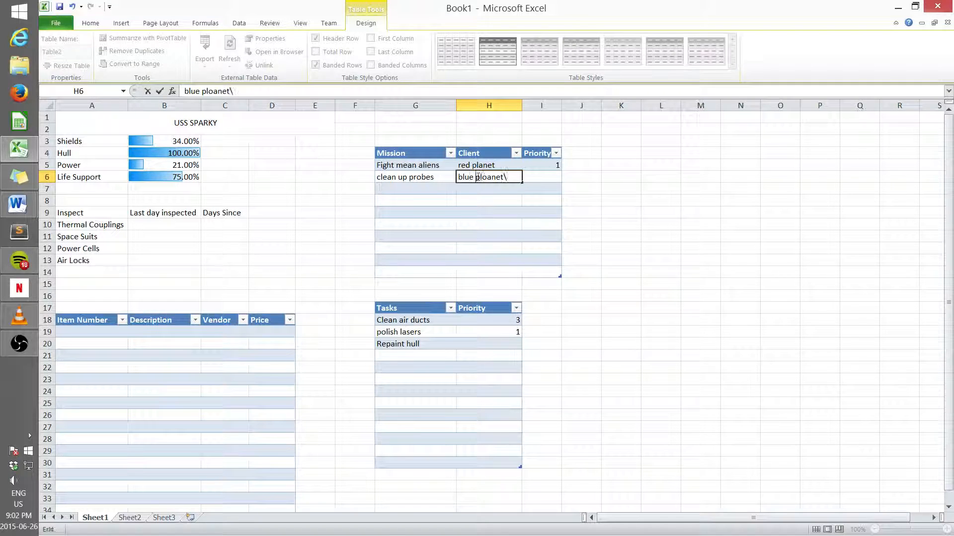
key(BackSpace)
key(BackSpace)
key(BackSpace)
key(BackSpace)
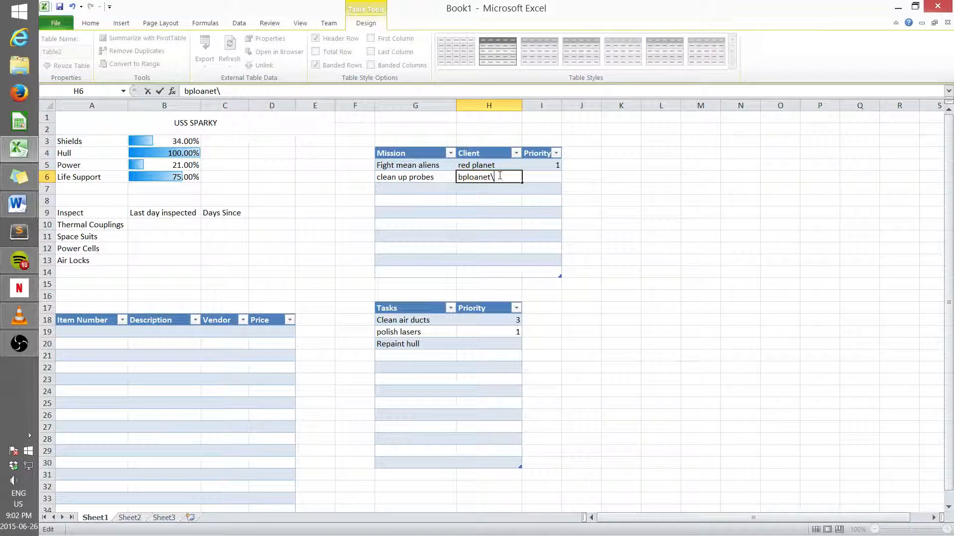
key(BackSpace)
key(BackSpace)
key(BackSpace)
key(BackSpace)
key(BackSpace)
key(BackSpace)
key(BackSpace)
text(ue planet)
key(Tab)
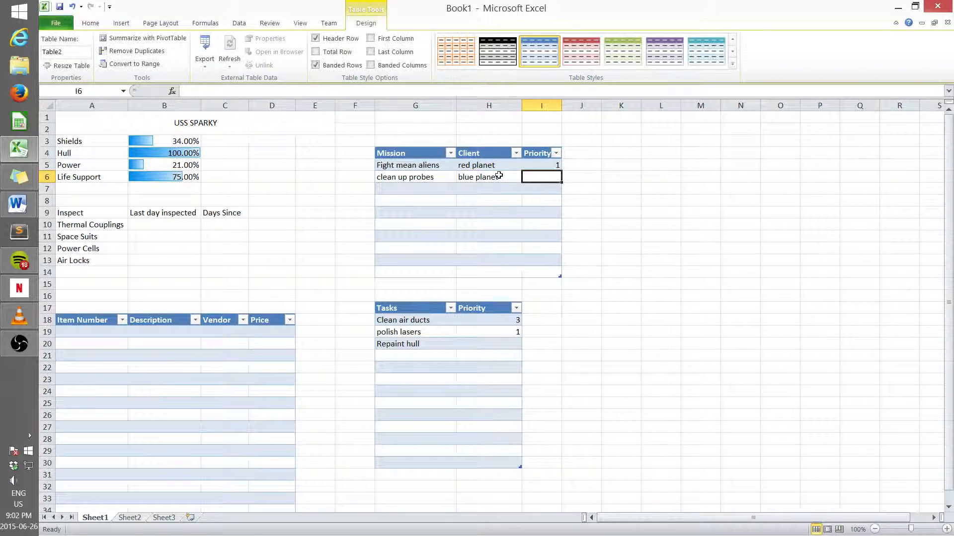
text(2)
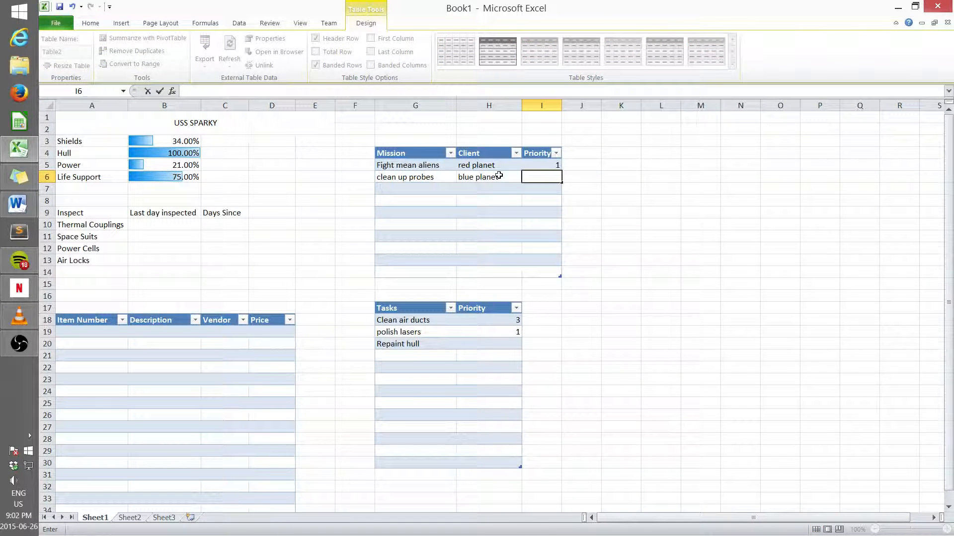
Step: Add the mission "fly fast to show off" for client "orange planet" with priority 2 in the mission table
click(415, 184)
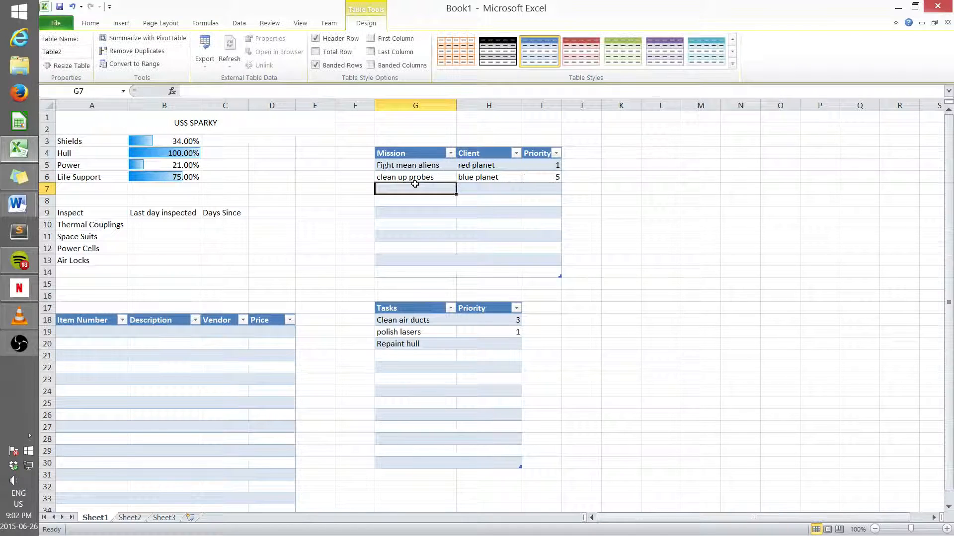
text(f)
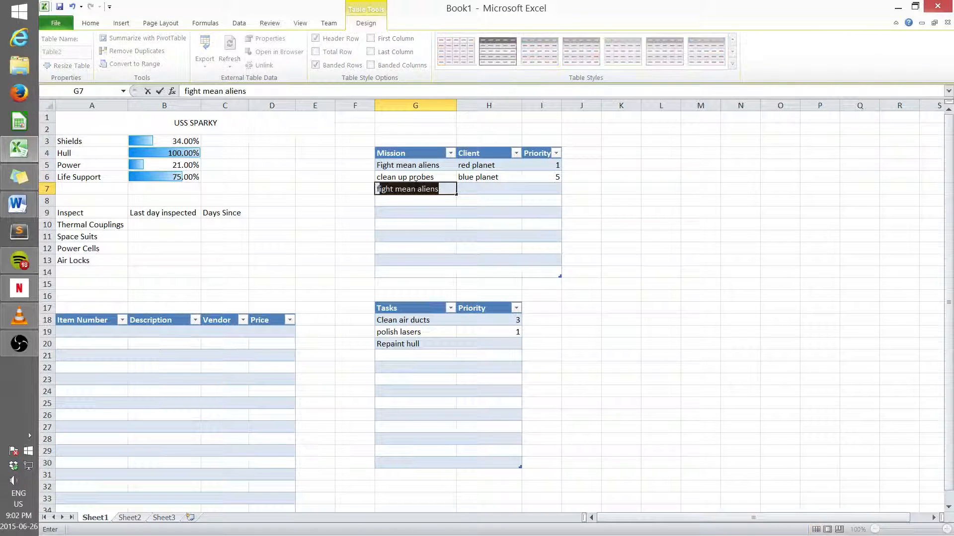
text(ly fast )
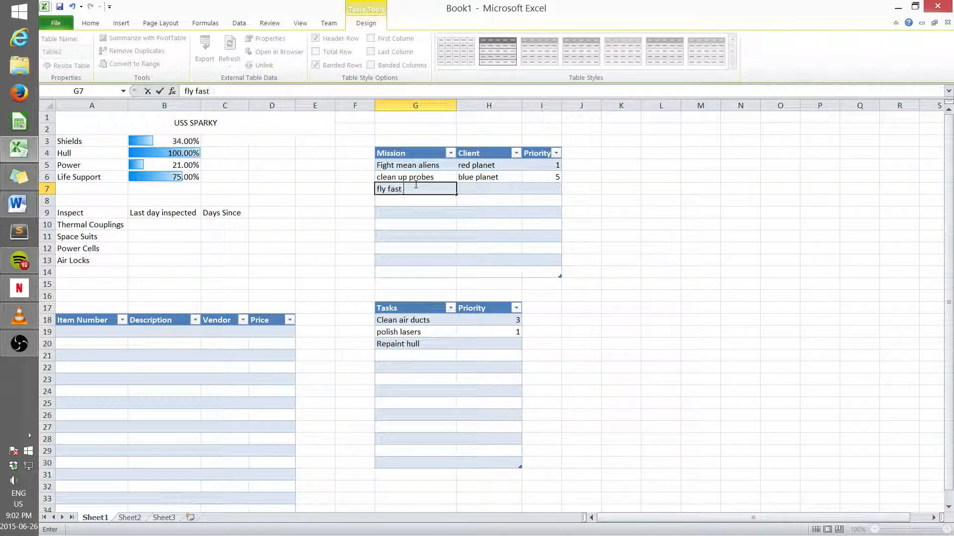
text(to show off)
key(Tab)
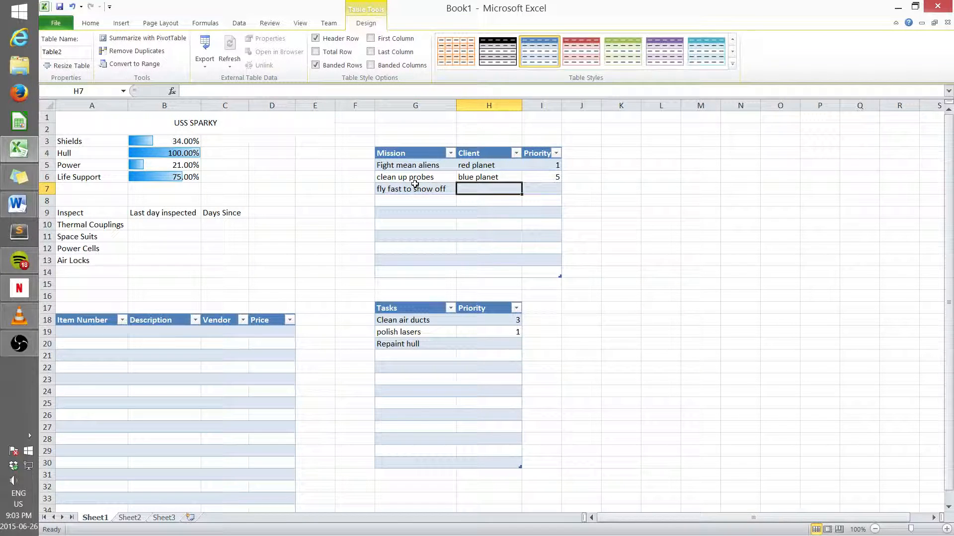
text(orange)
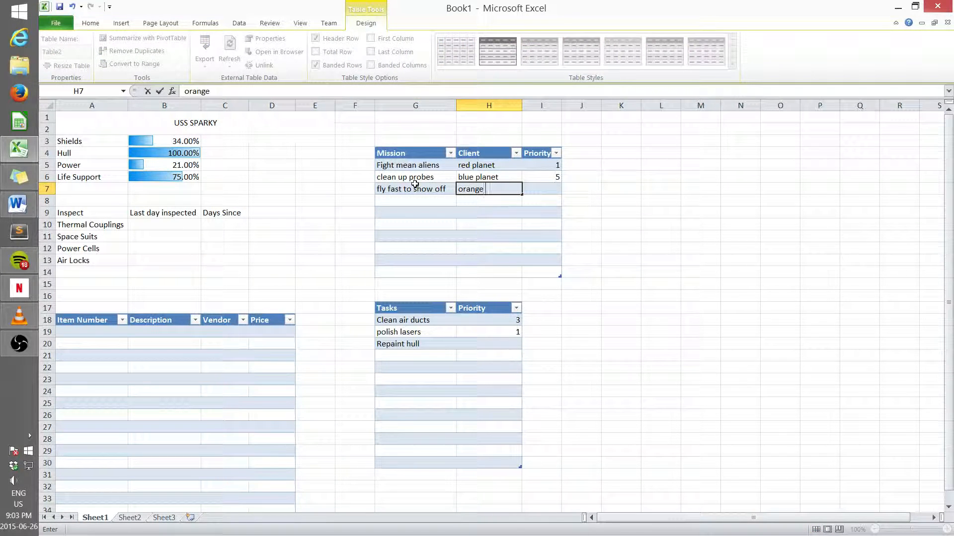
text( planet)
key(Tab)
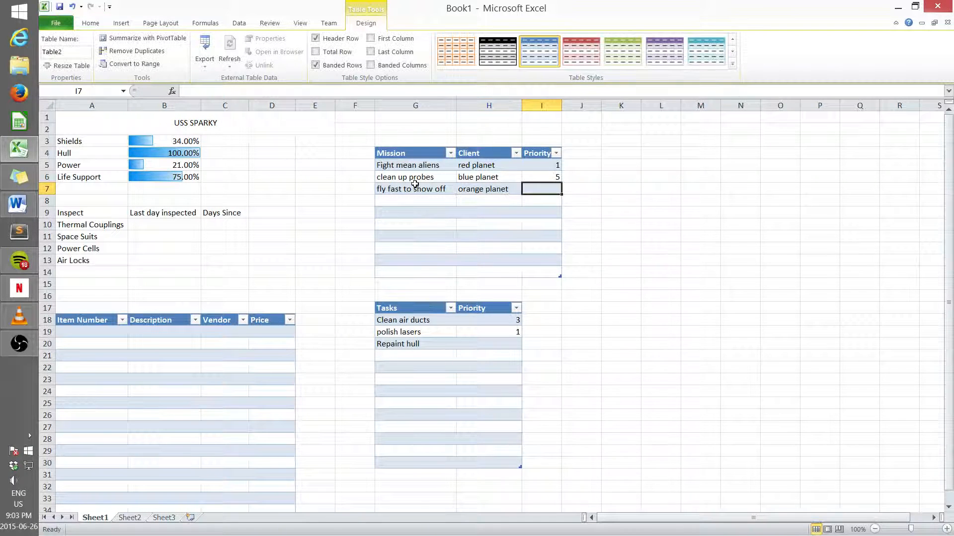
text(2)
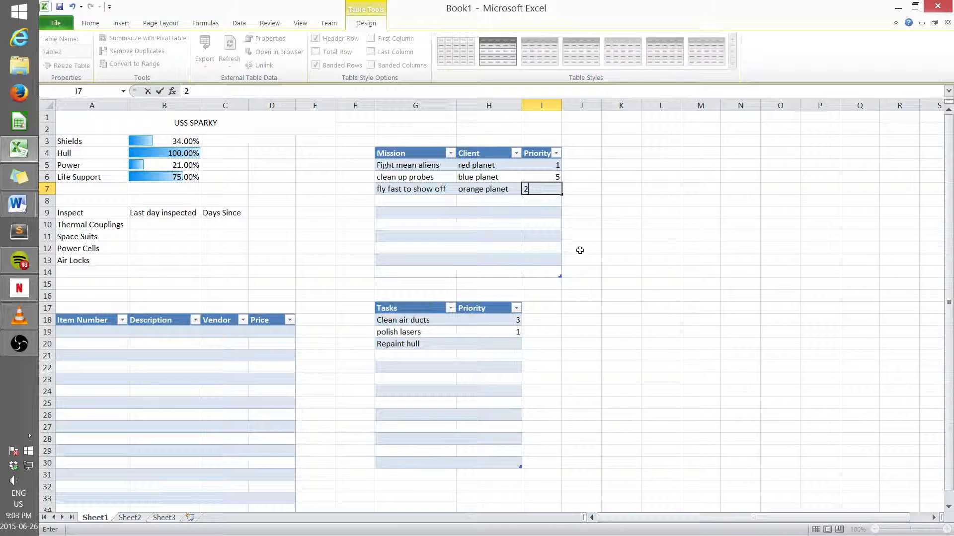
click(660, 246)
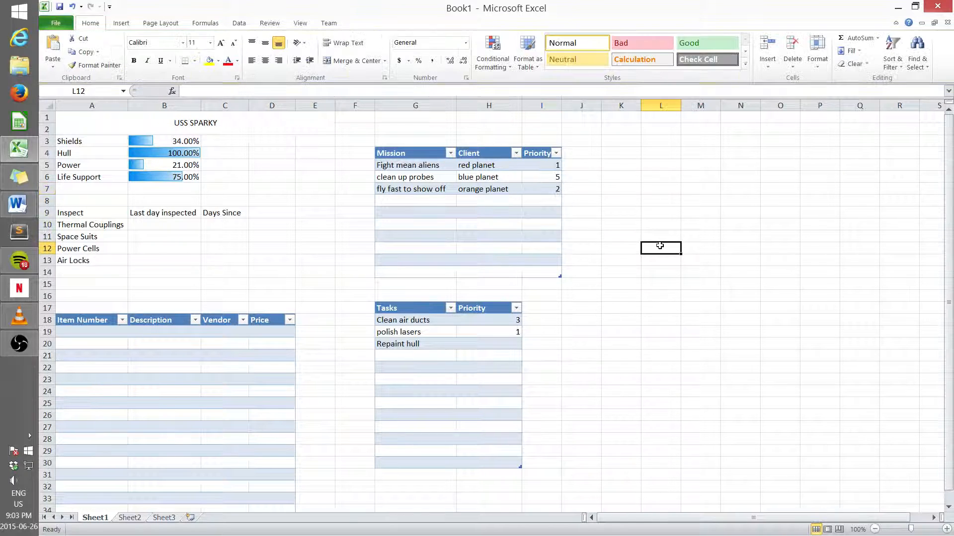
Step: Sort the mission table by Mission Z to A, then sort it by Priority smallest to largest
click(450, 154)
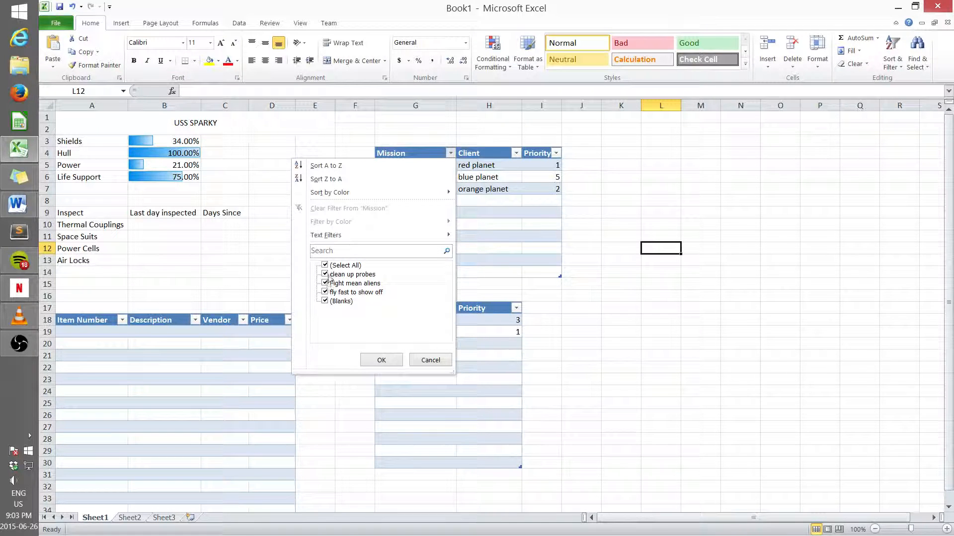
click(328, 179)
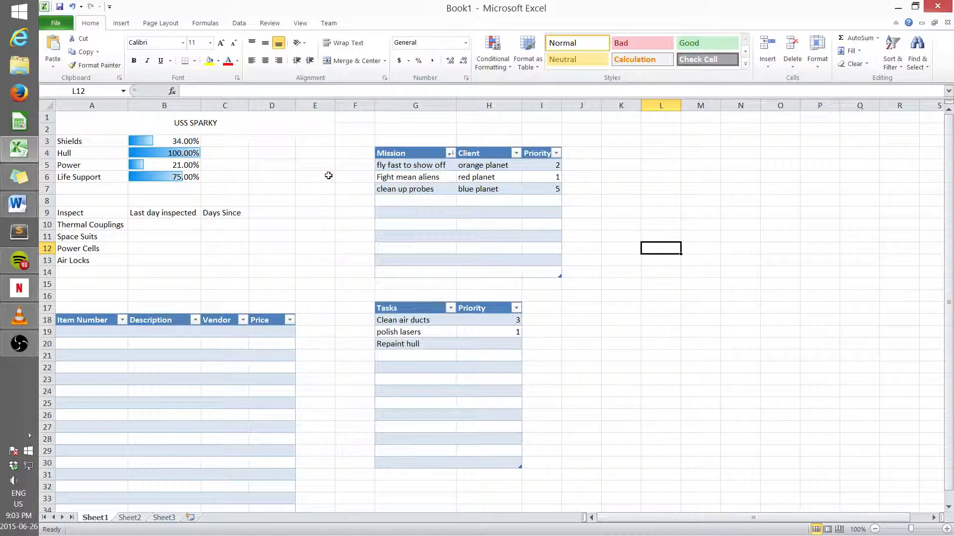
click(556, 153)
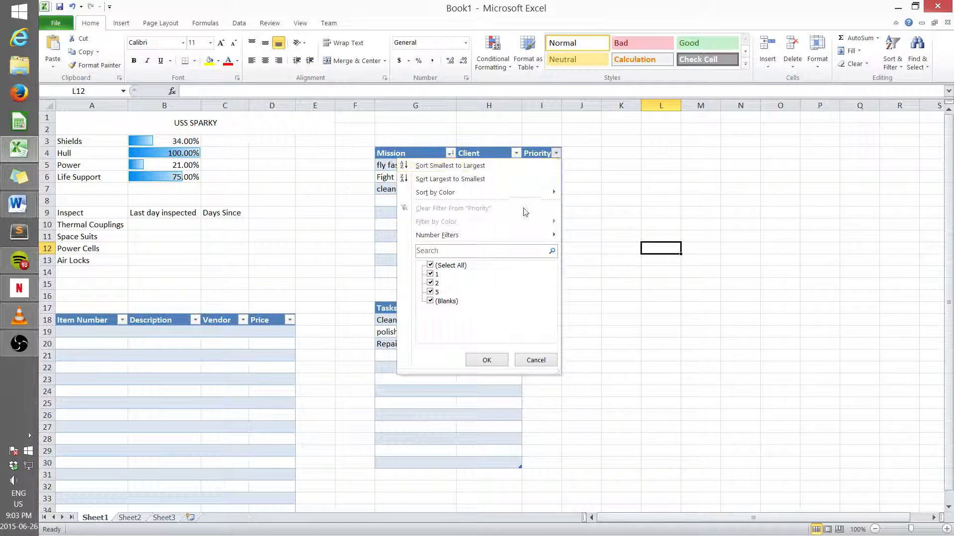
mouse_move(456, 194)
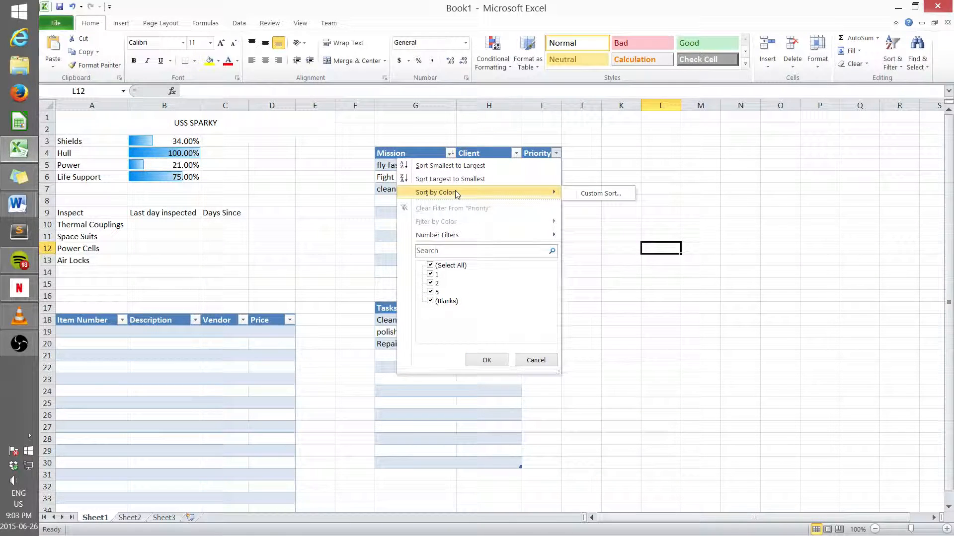
click(463, 166)
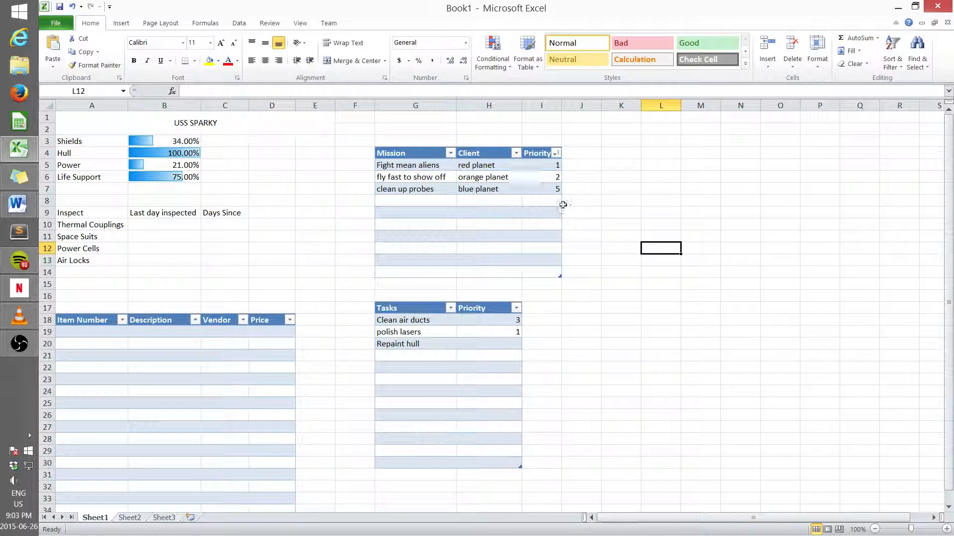
Step: Filter the mission table to show only priority 1, then undo the filter
click(555, 153)
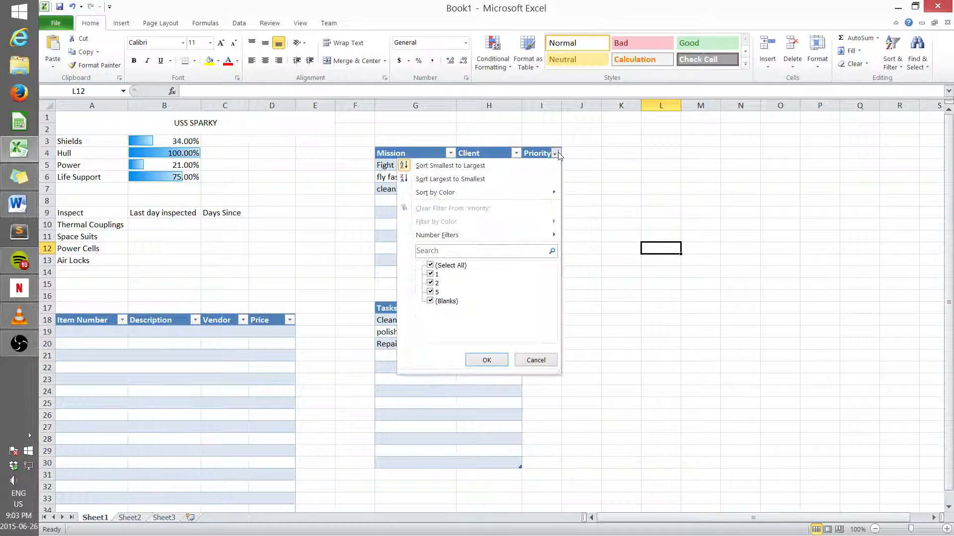
click(431, 265)
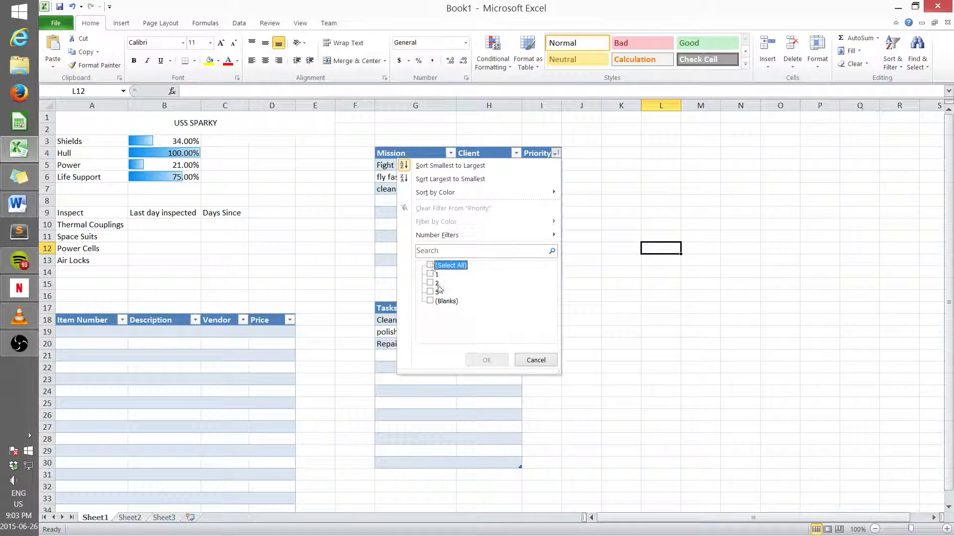
click(433, 273)
click(486, 360)
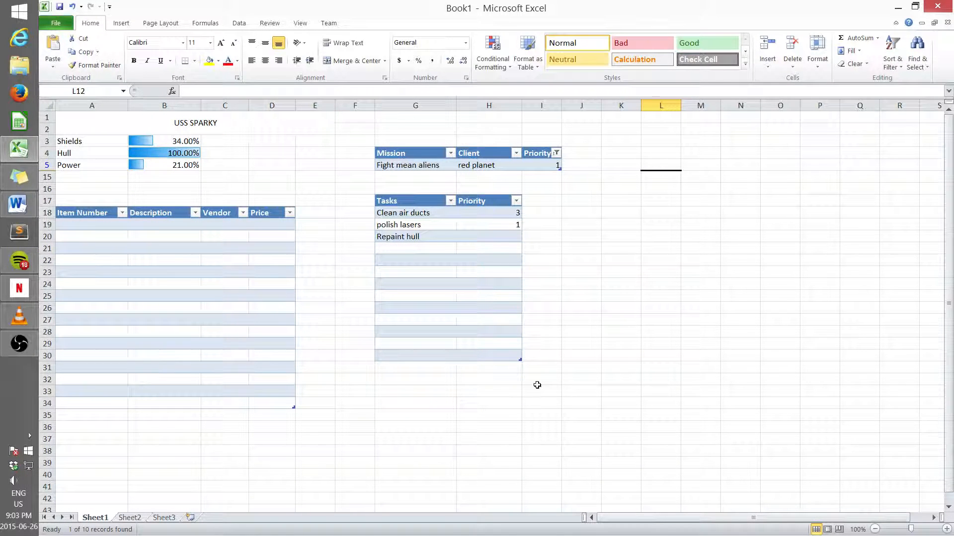
key(ctrl+z)
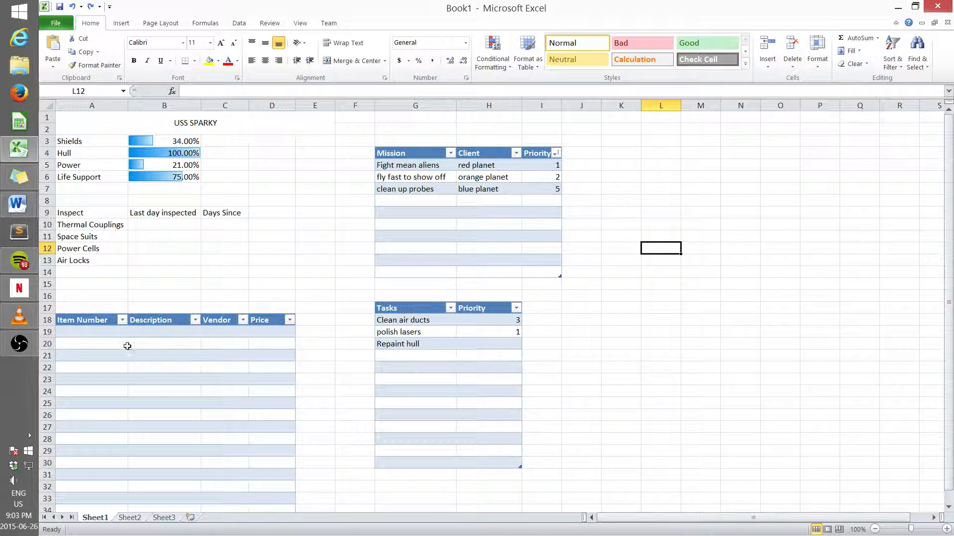
Step: Enter 2015-01-10 as the last day inspected for Thermal Couplings
click(151, 224)
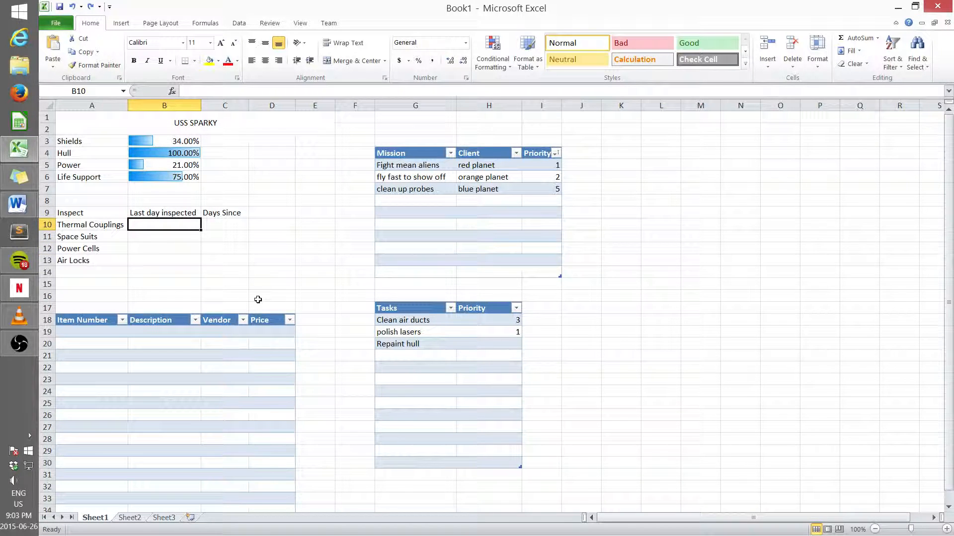
text(201)
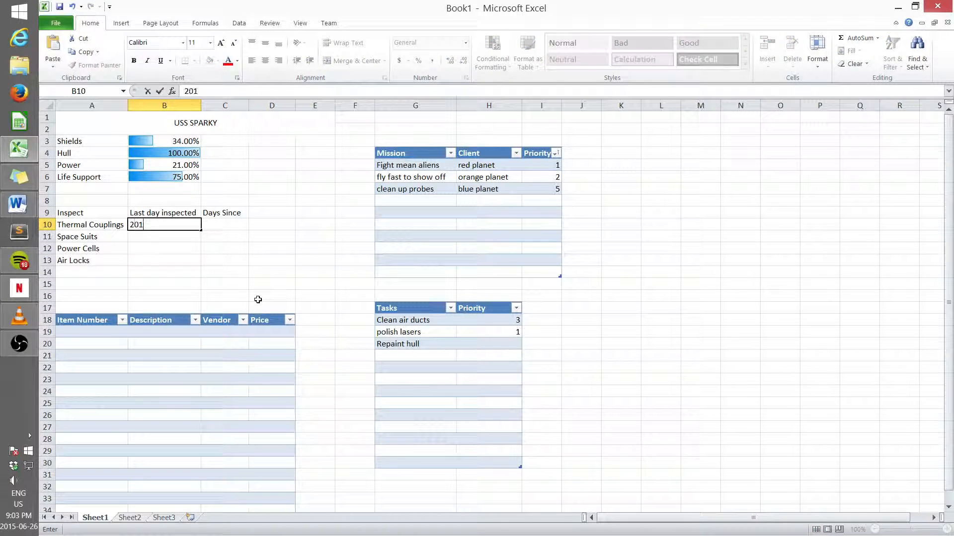
text(5-01-10)
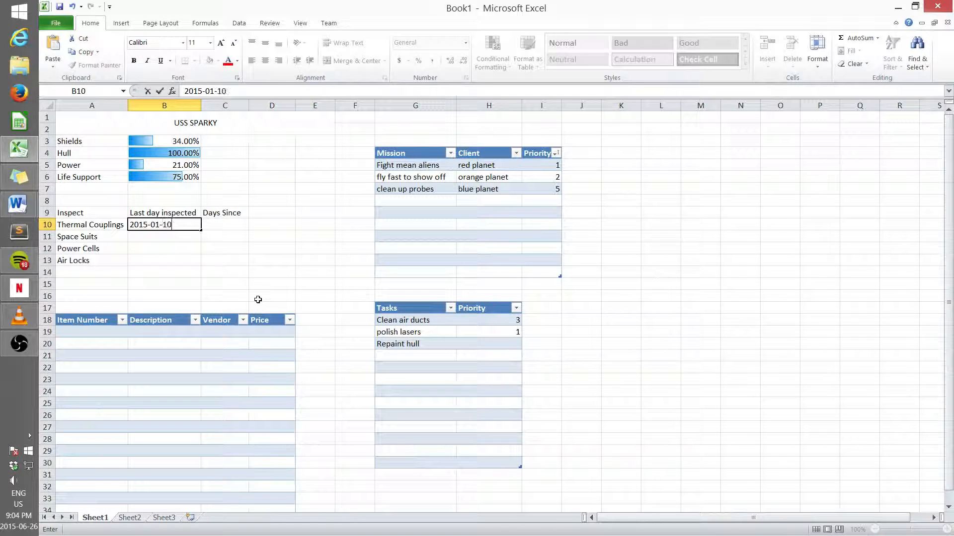
key(Return)
Step: Copy the 2015-01-10 date to the Space Suits, Power Cells and Air Locks rows
click(176, 227)
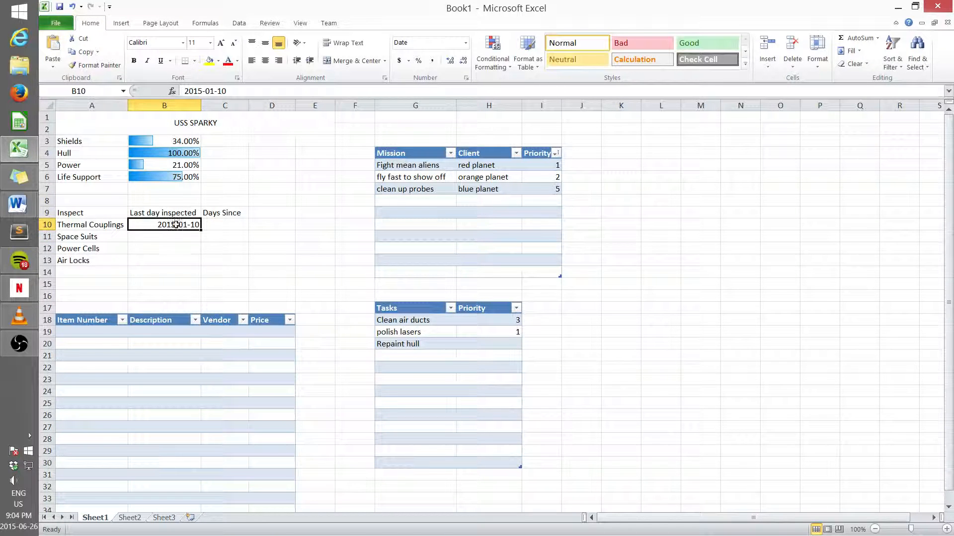
key(ctrl+c)
click(176, 237)
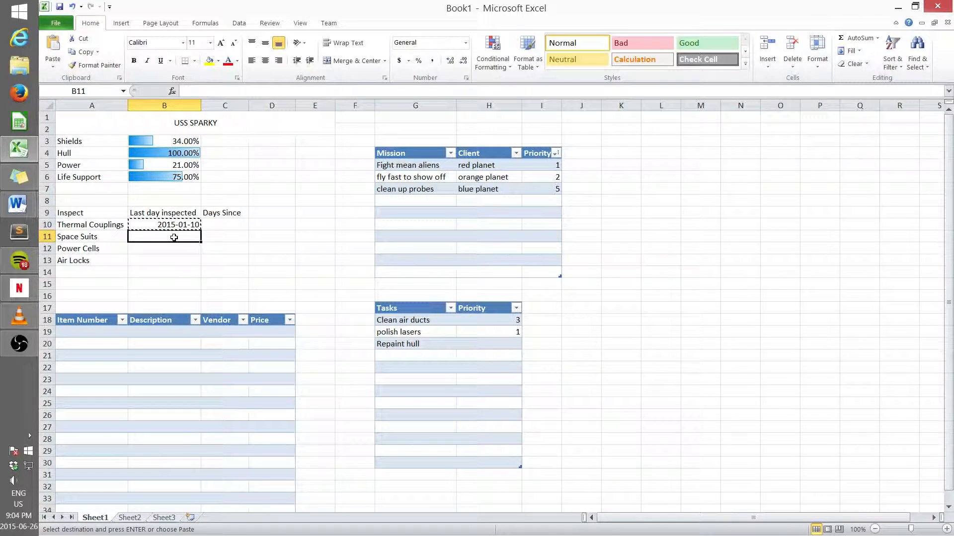
key(ctrl+v)
click(173, 247)
key(ctrl+v)
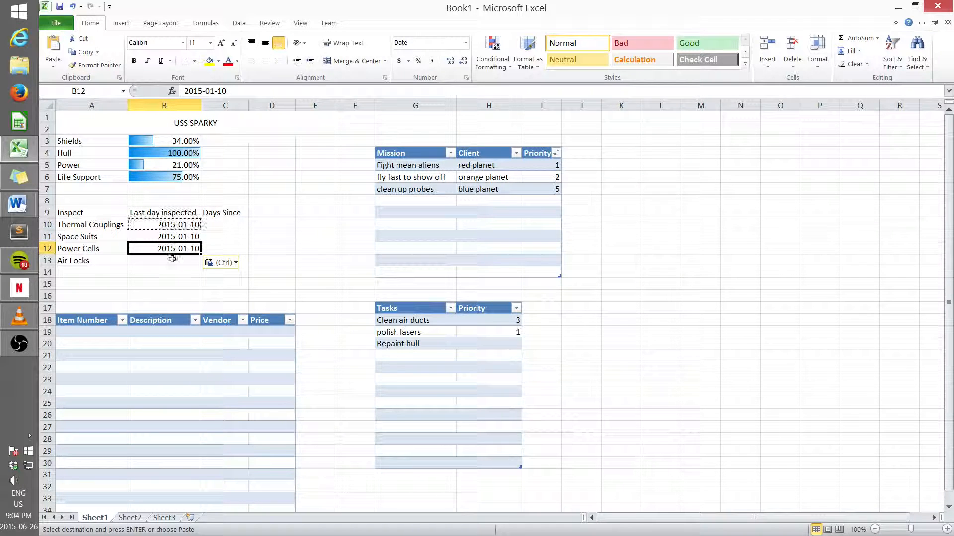
click(172, 260)
key(ctrl+v)
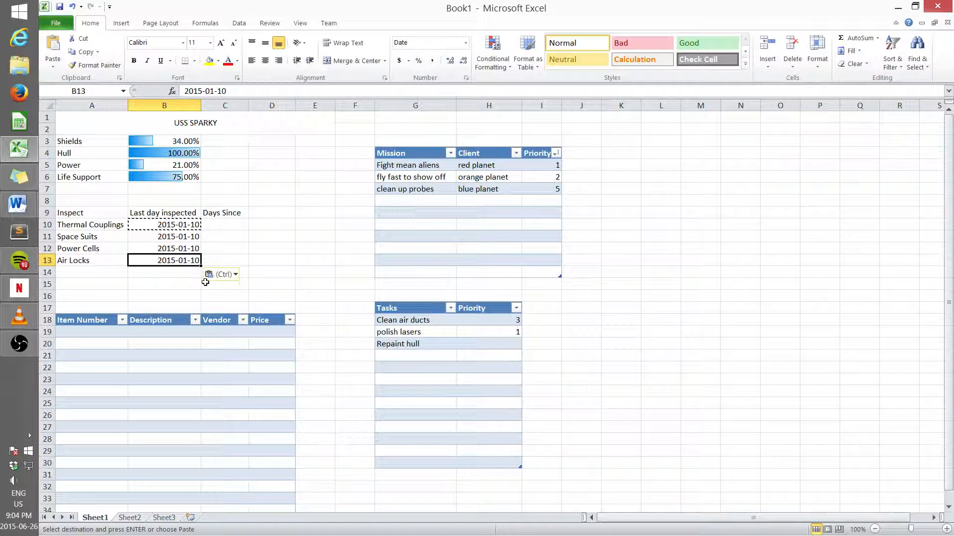
click(224, 247)
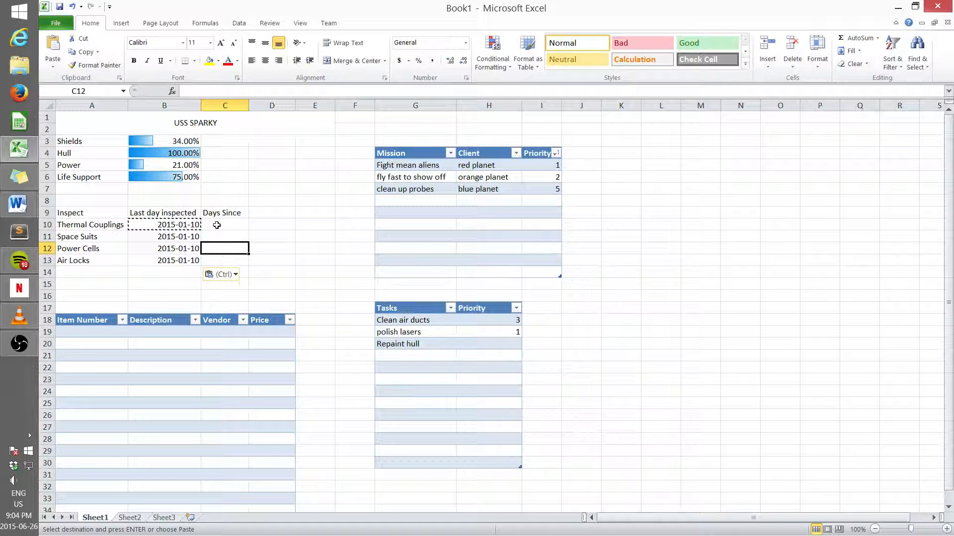
key(Escape)
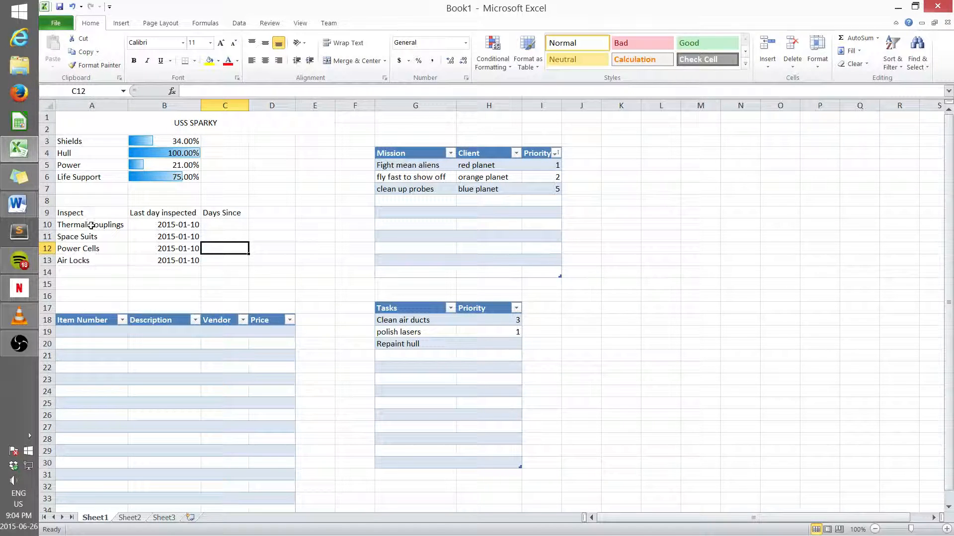
Step: Copy the four inspection item names to Sheet2 below row 1 and widen column A to fit them
drag(91, 224, 91, 263)
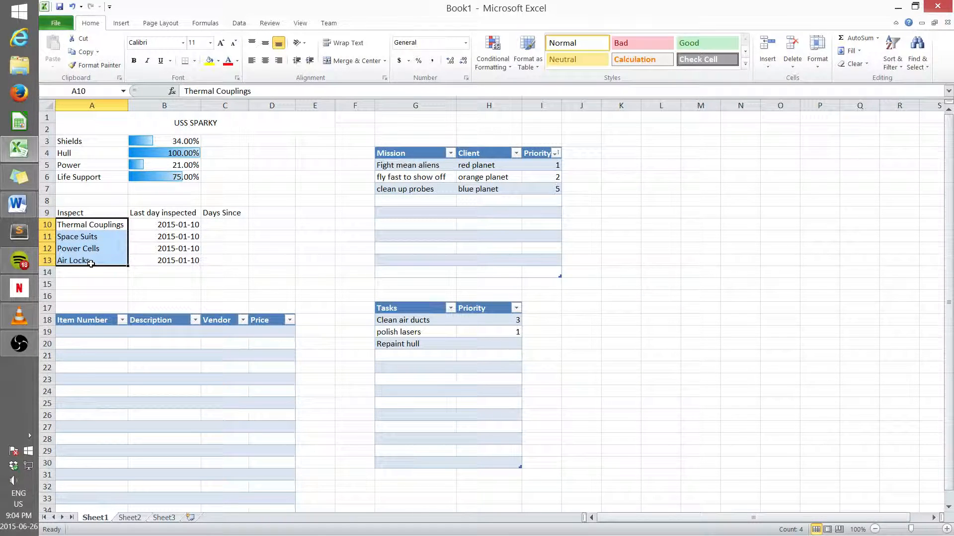
key(ctrl+c)
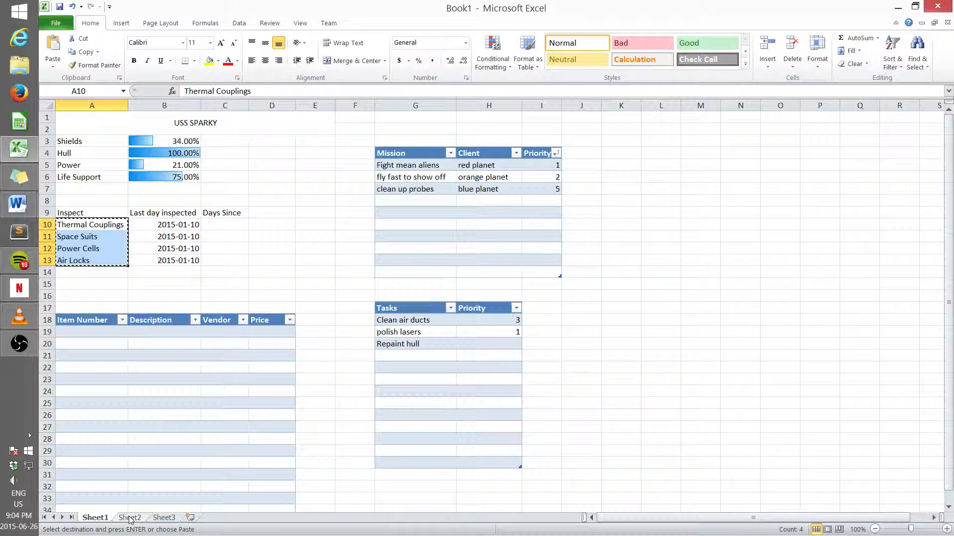
click(129, 518)
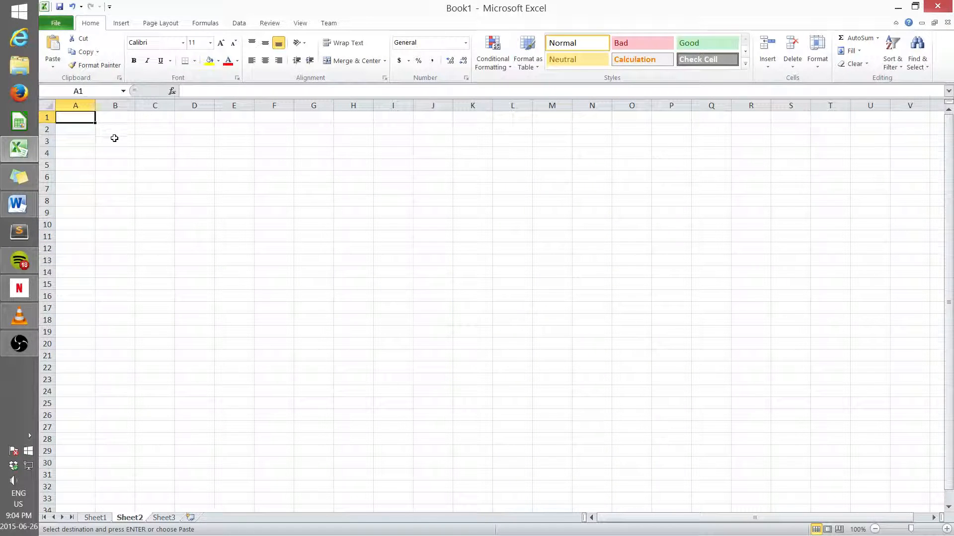
drag(86, 128, 128, 105)
key(ctrl+v)
Step: Enter the header "inspect" above the item names on Sheet2
click(100, 119)
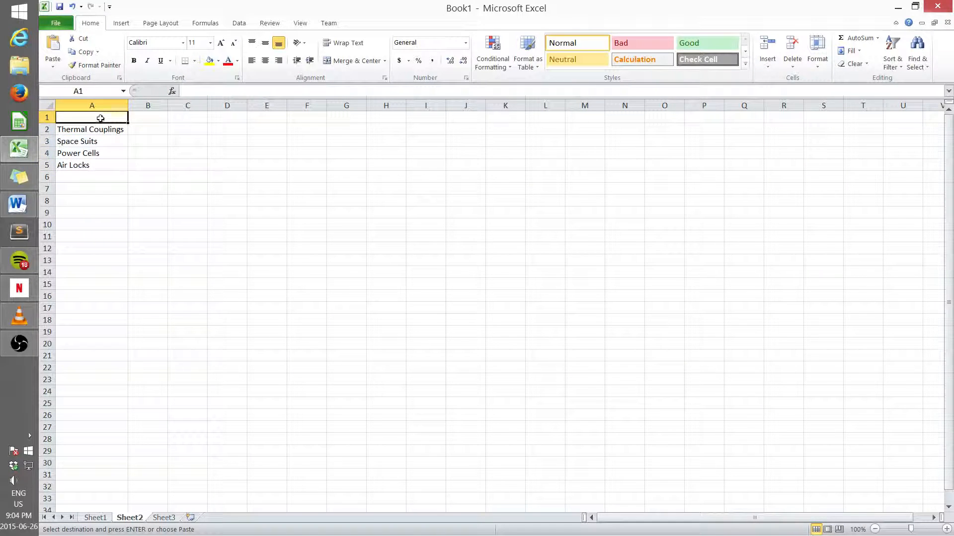
text(insp)
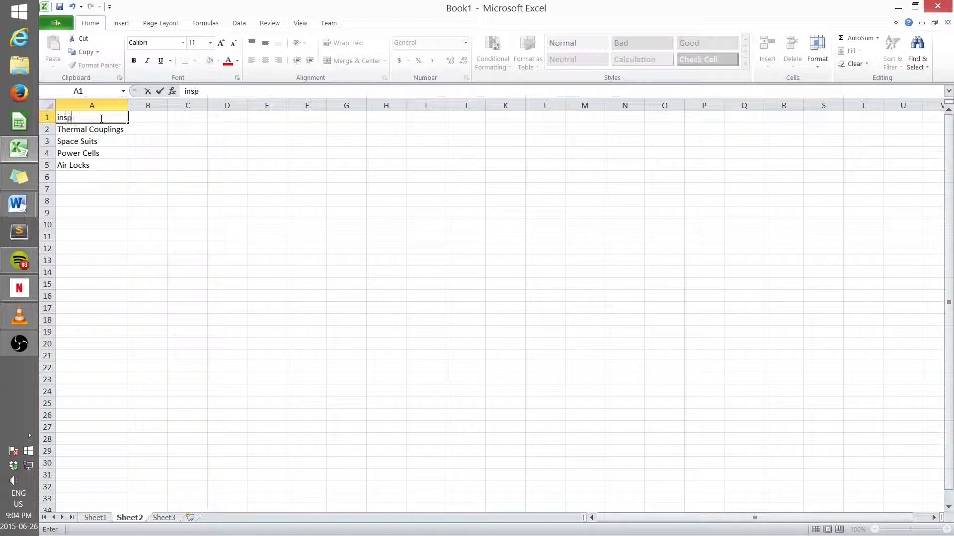
text(ect)
click(148, 119)
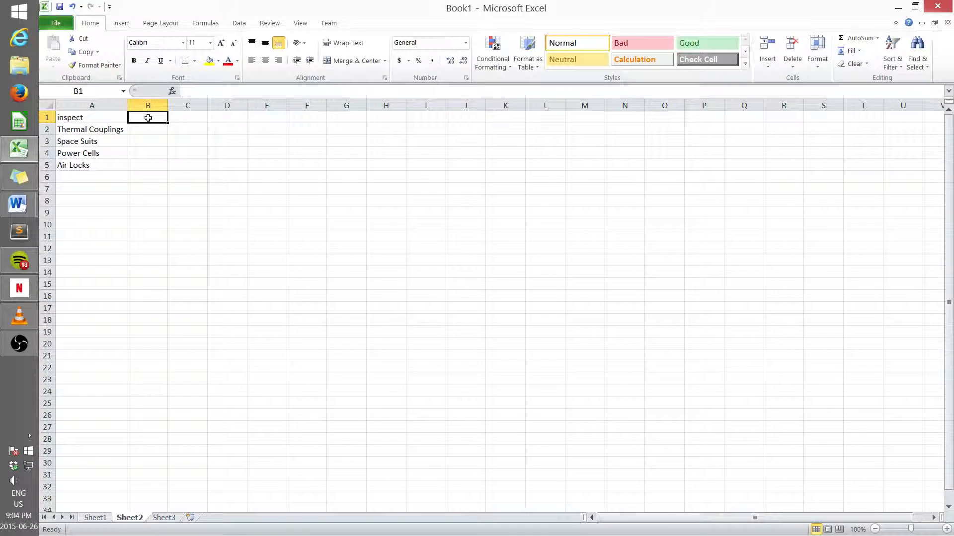
Step: Enter the header "every this many days" in the next column and widen that column to fit
text(every)
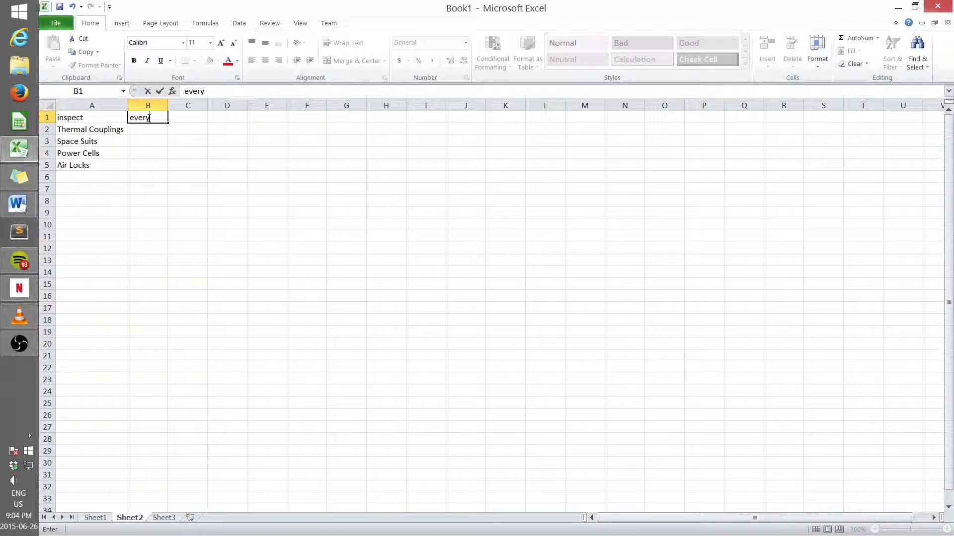
text( this many days)
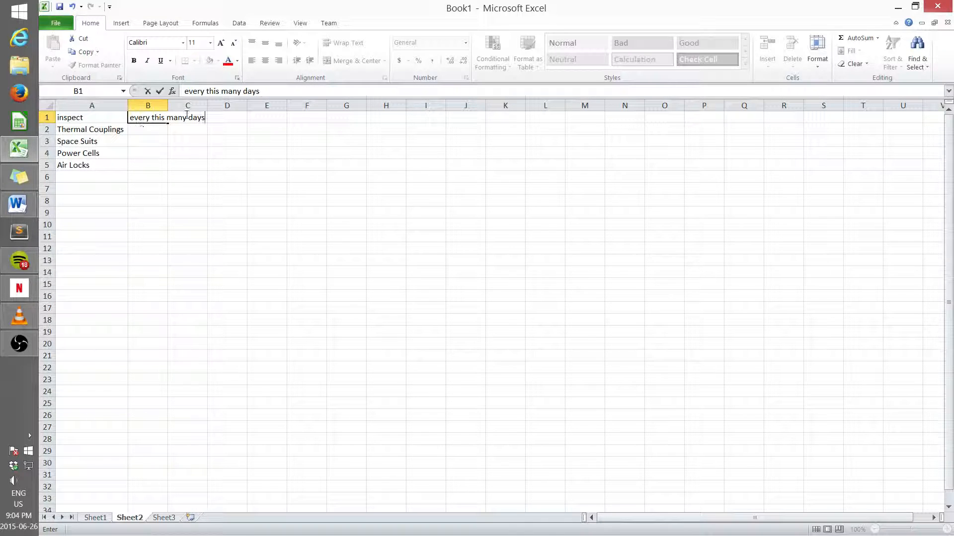
click(167, 104)
drag(167, 106, 215, 116)
click(153, 128)
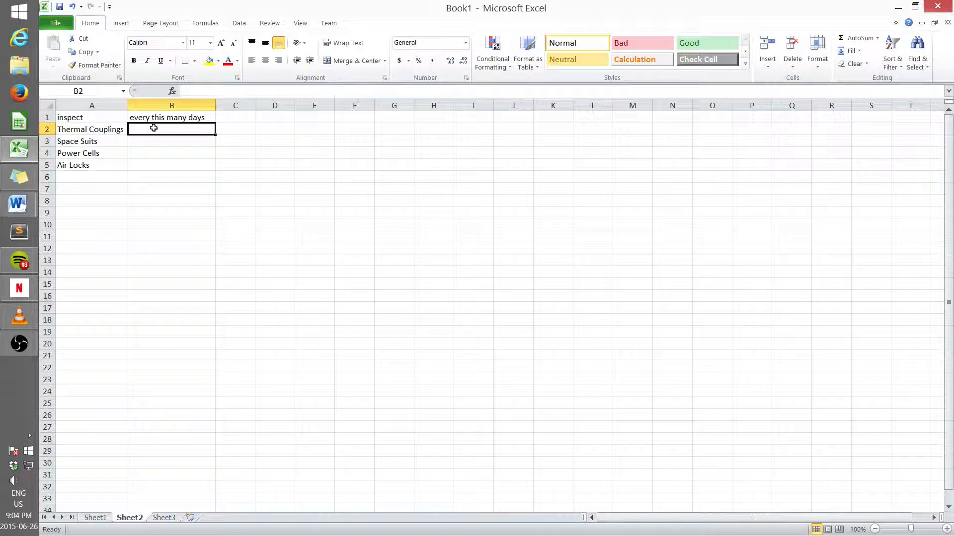
Step: Enter inspection intervals of 10, 15, 20 and 30 days for the four items on Sheet2
text(10)
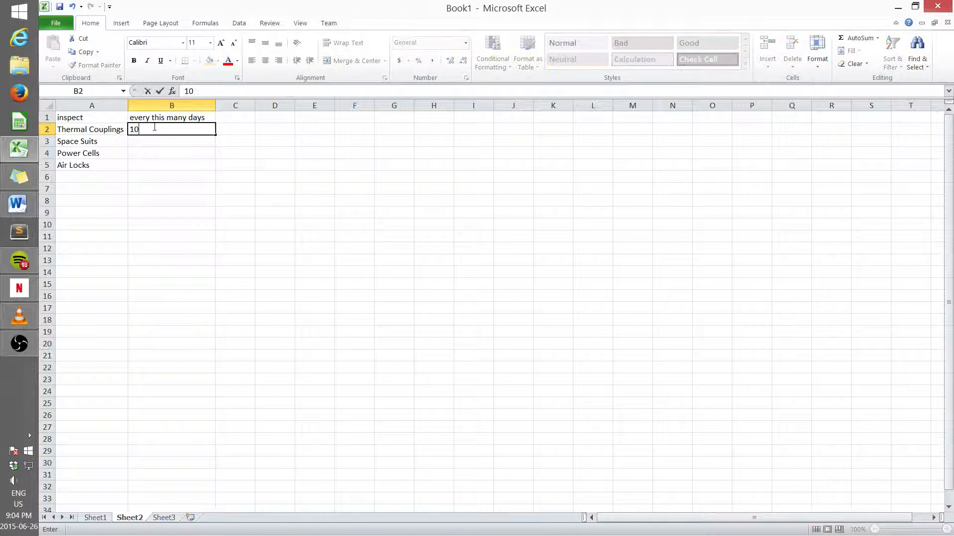
click(151, 140)
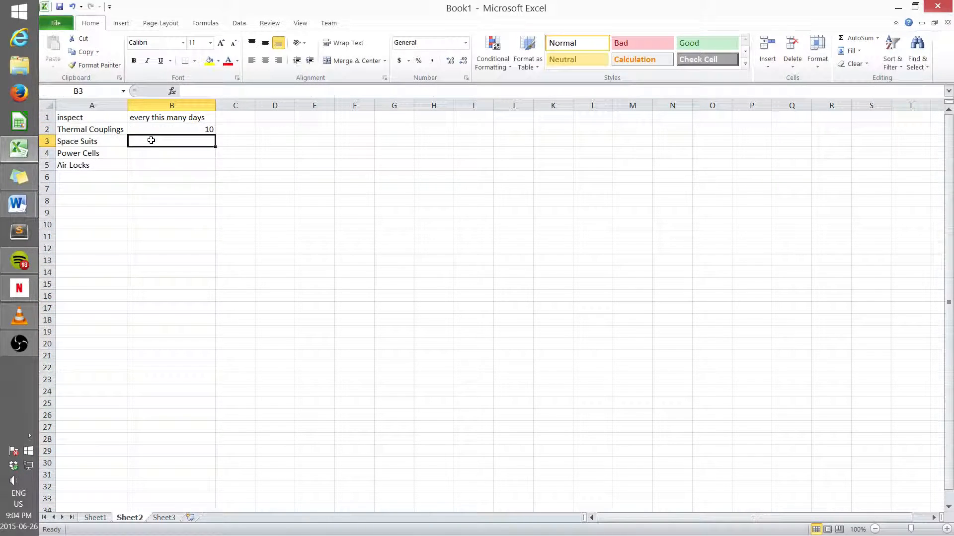
text(15)
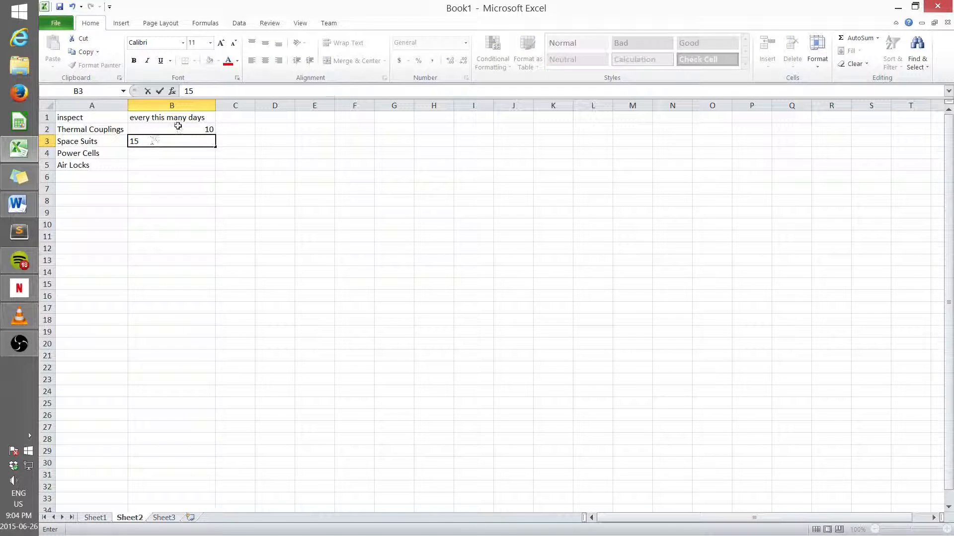
click(162, 153)
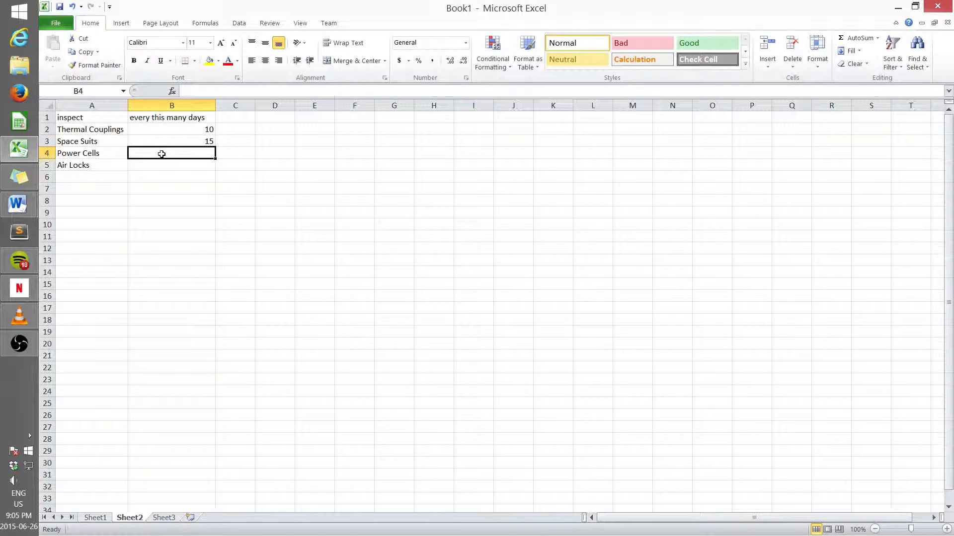
text(20)
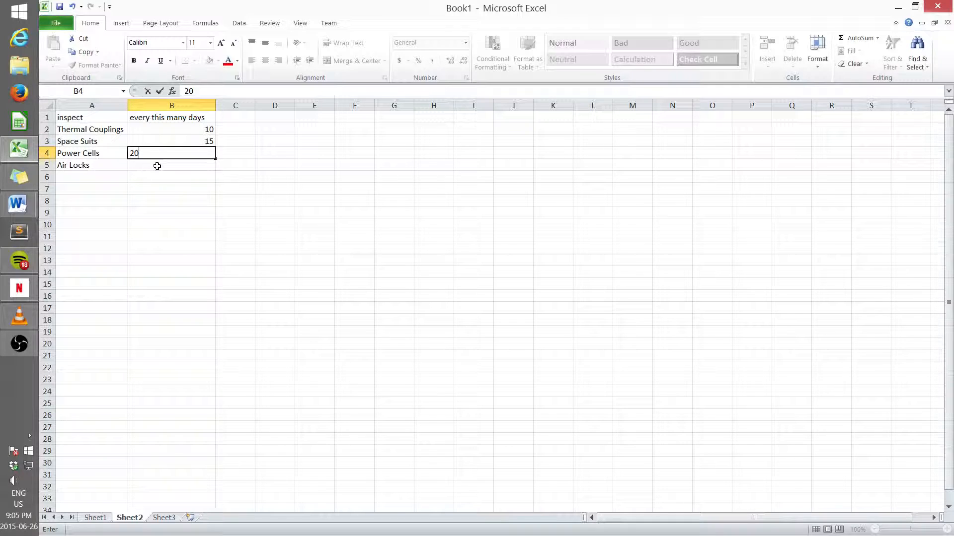
click(157, 166)
text(30)
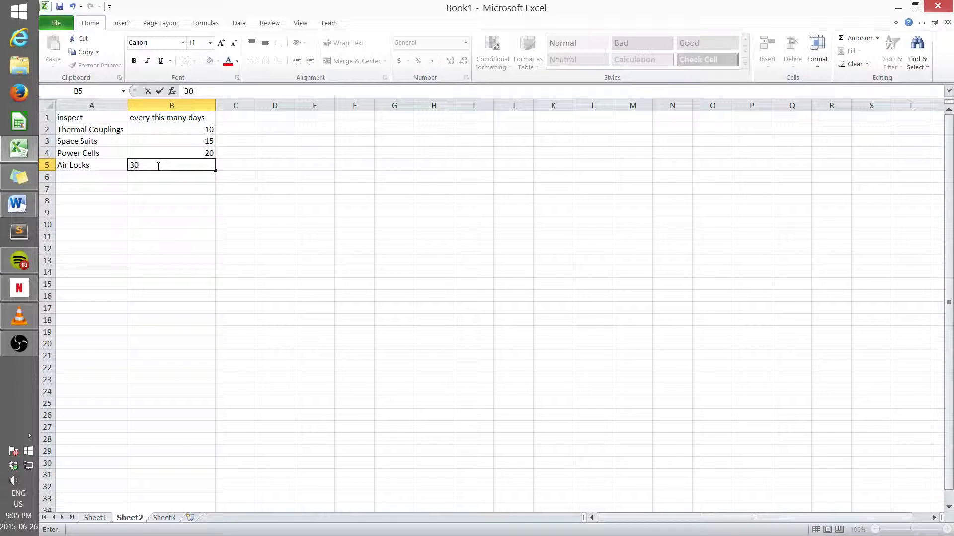
Step: Enter the formula =today() in cell D6 of Sheet2
click(283, 177)
click(239, 88)
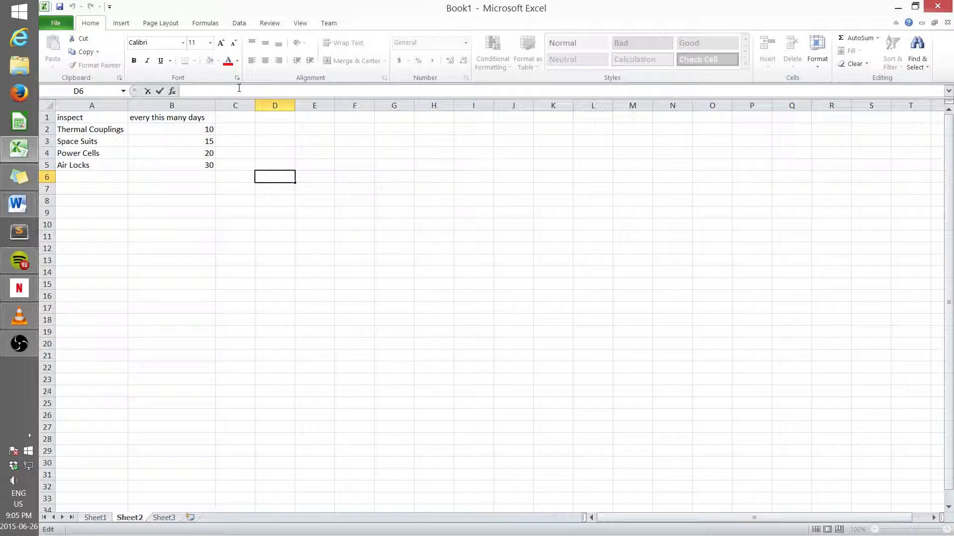
text(=today)
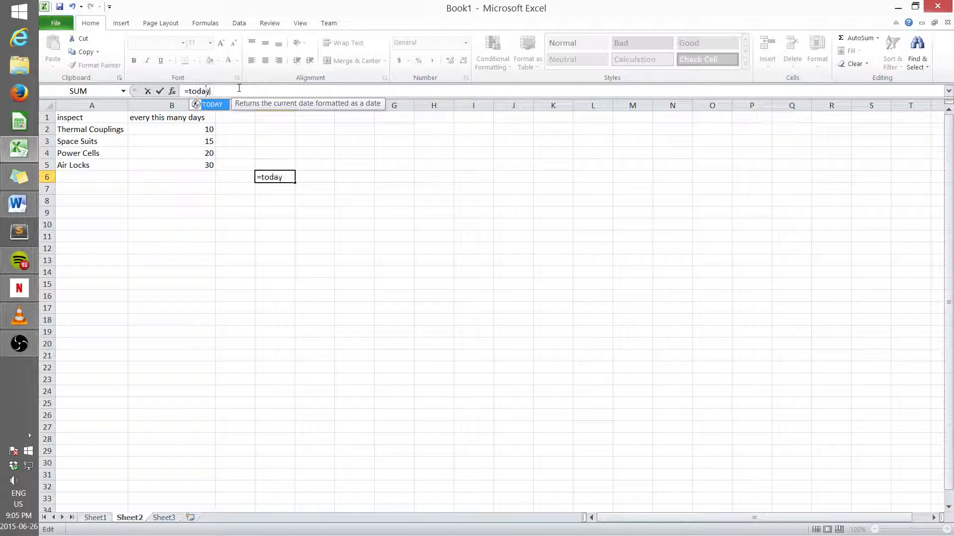
text(())
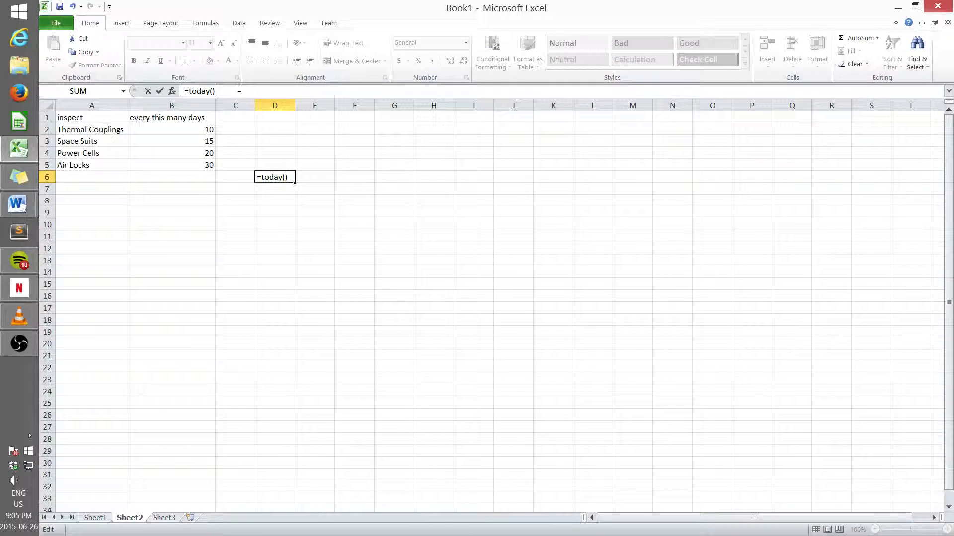
key(Return)
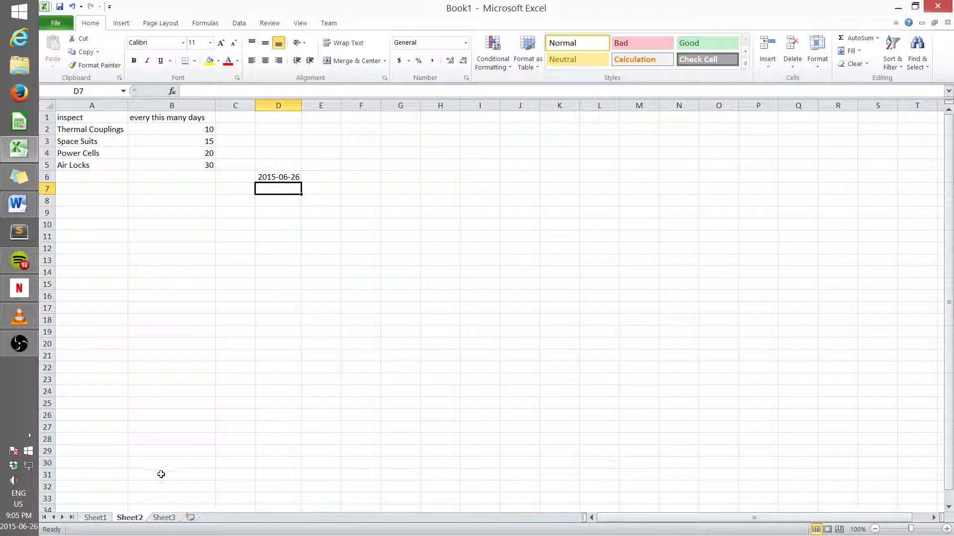
Step: In Sheet1's Days Since cell for Thermal Couplings, enter a formula subtracting its last inspected date from Sheet2's D6 date
click(95, 518)
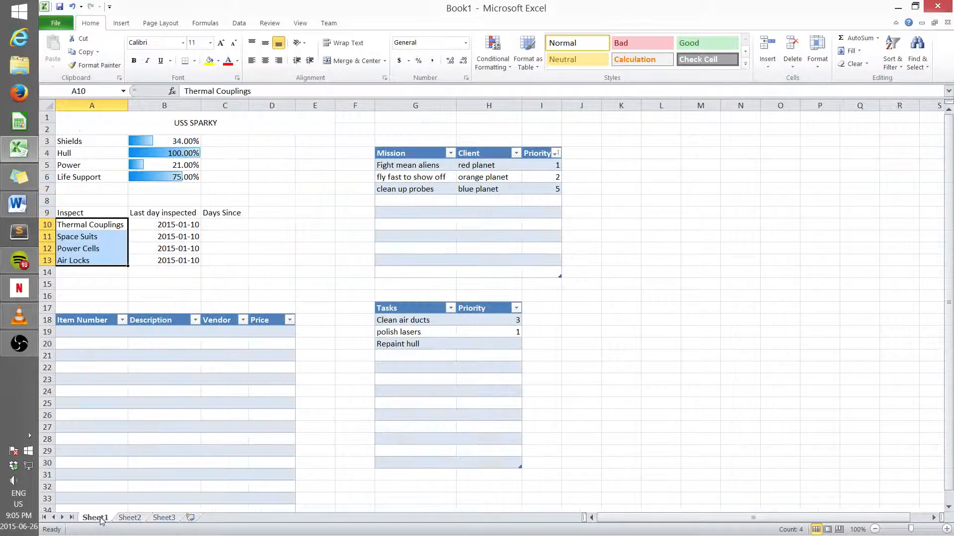
click(223, 224)
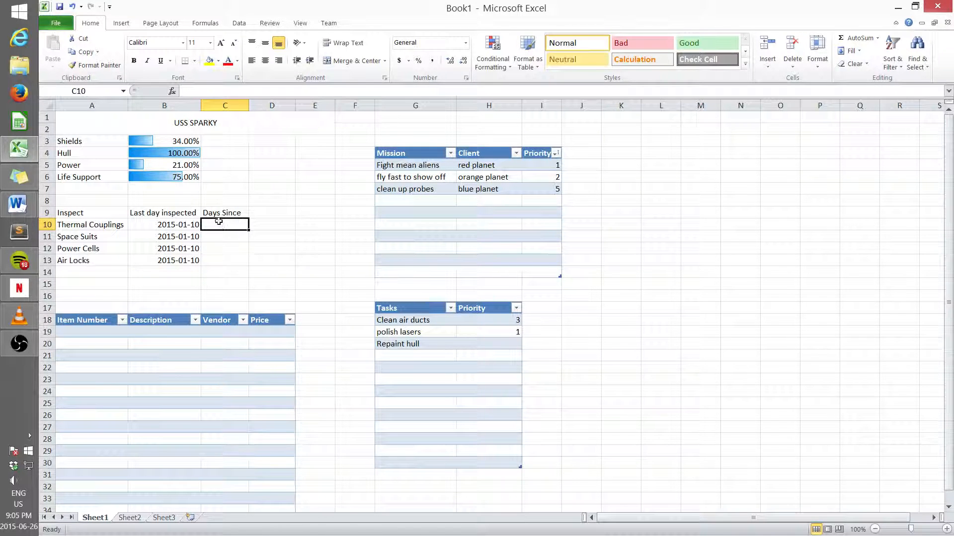
click(201, 90)
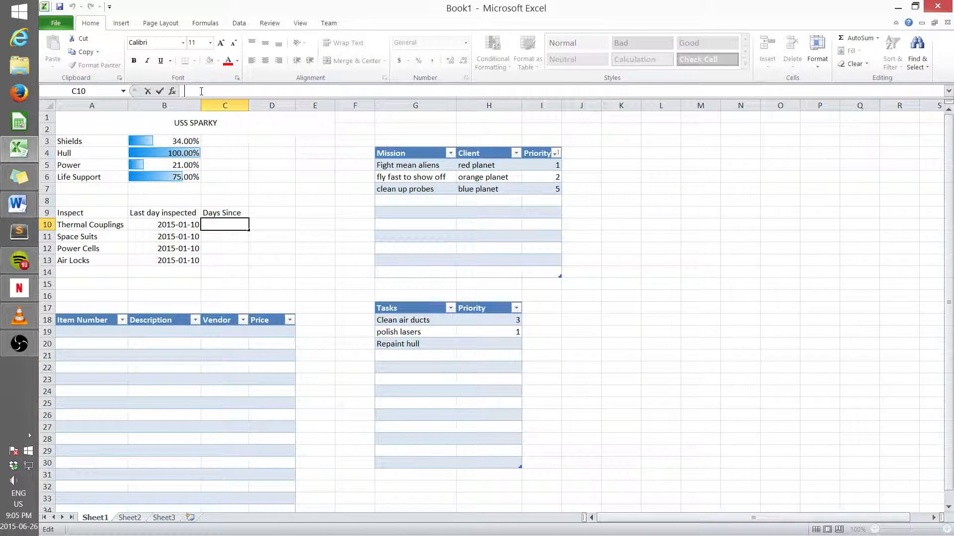
text(=)
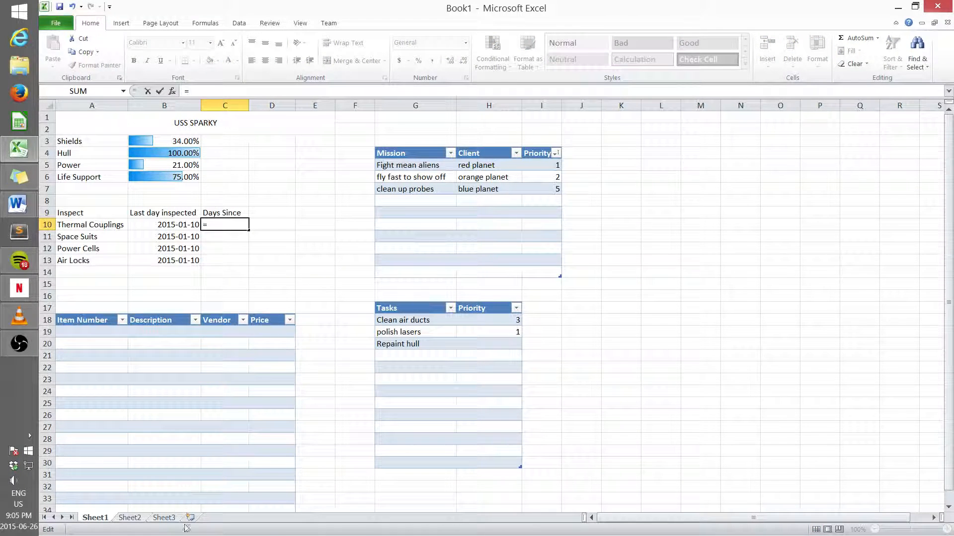
click(134, 518)
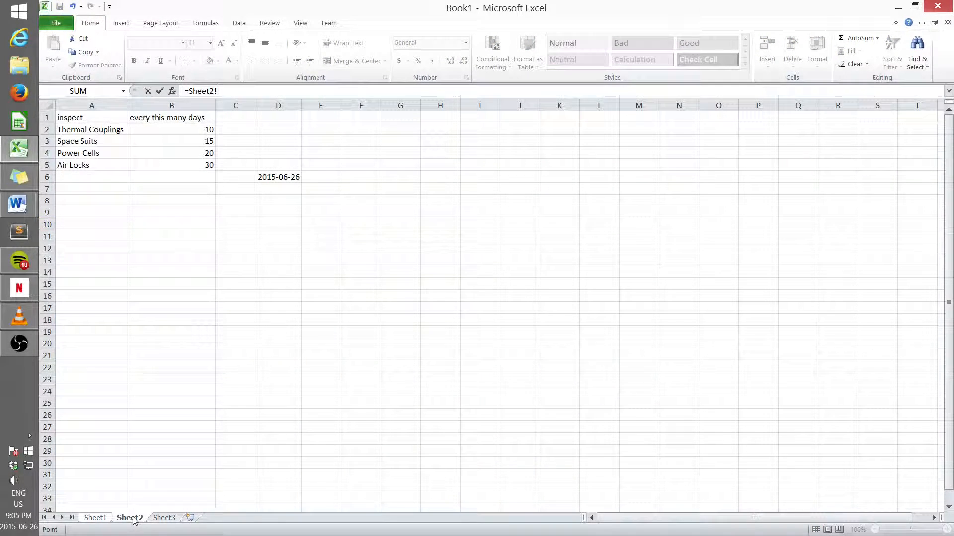
click(285, 179)
text(-)
click(95, 518)
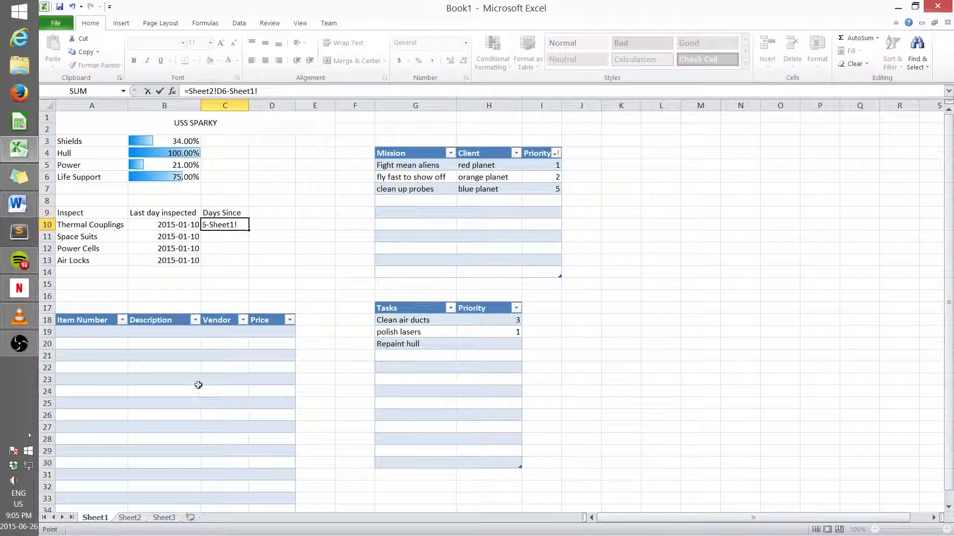
click(181, 224)
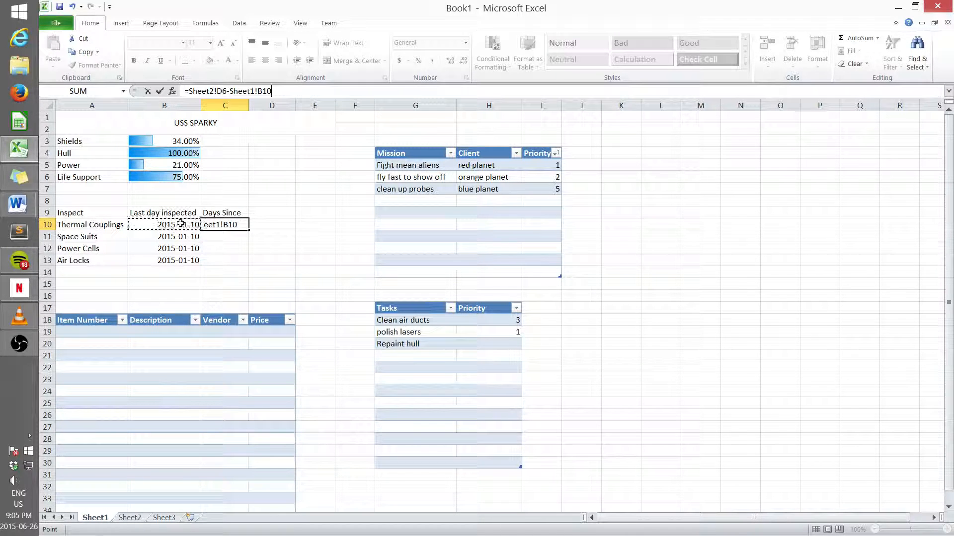
key(Return)
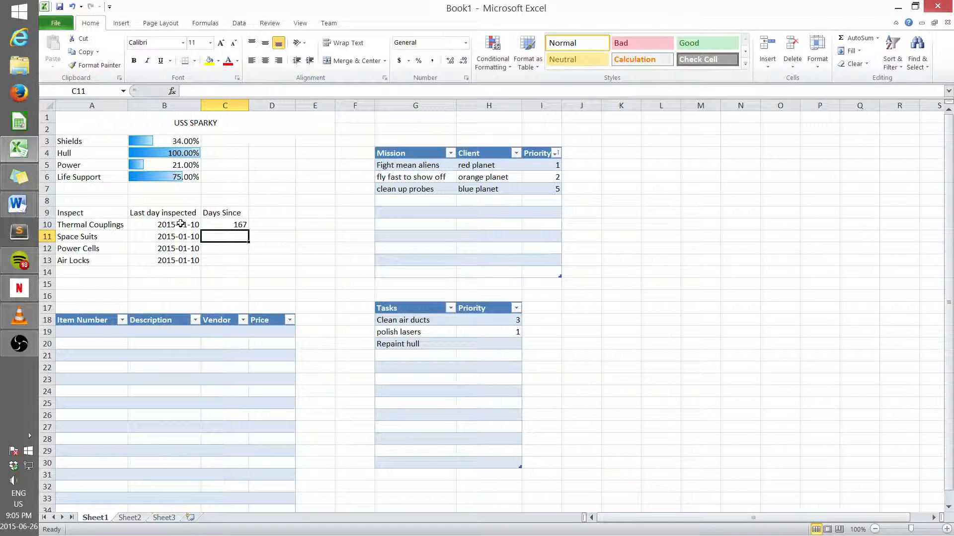
Step: Try to fill the Days Since formula down to the Air Locks row, then undo the fill
click(233, 222)
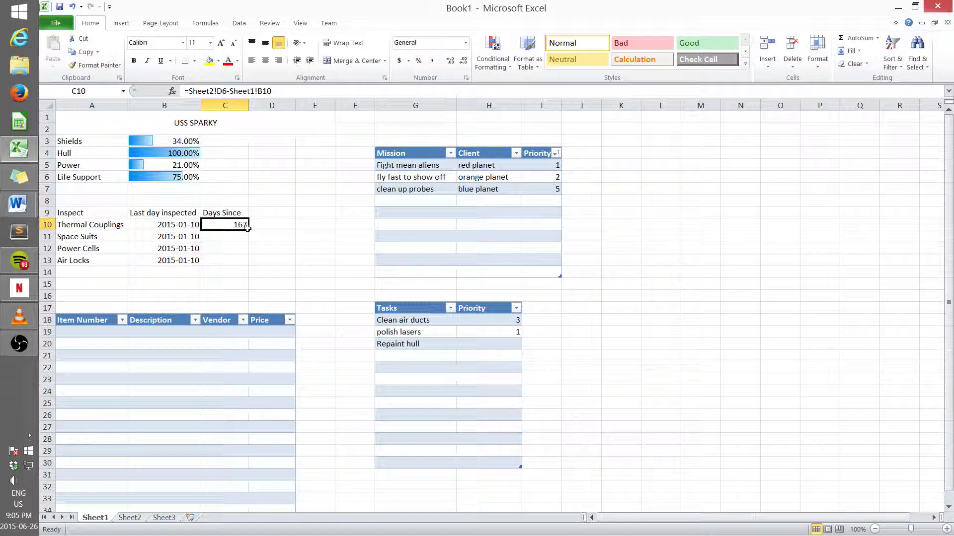
drag(248, 230, 251, 269)
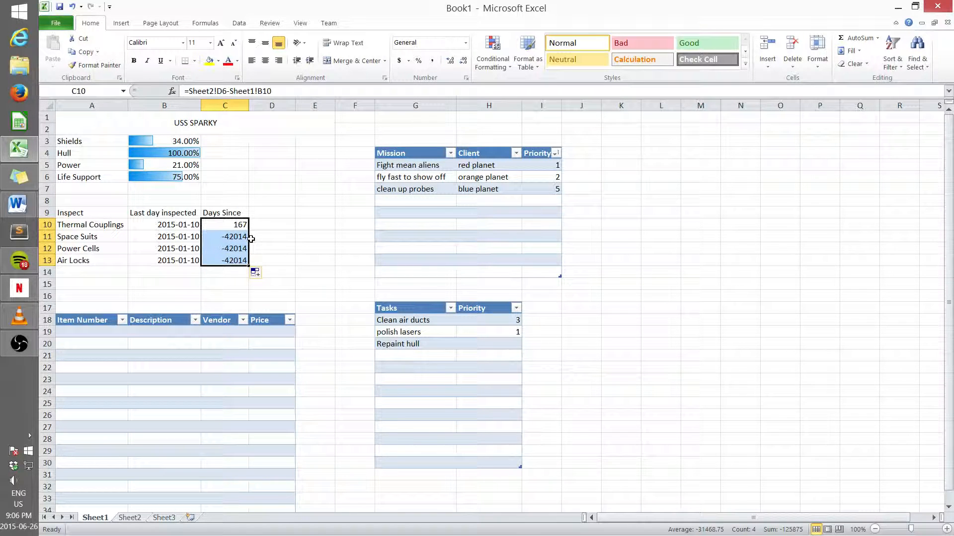
key(ctrl+z)
click(270, 248)
Step: Copy the =Sheet2!D6- part of the Thermal Couplings Days Since formula
click(244, 223)
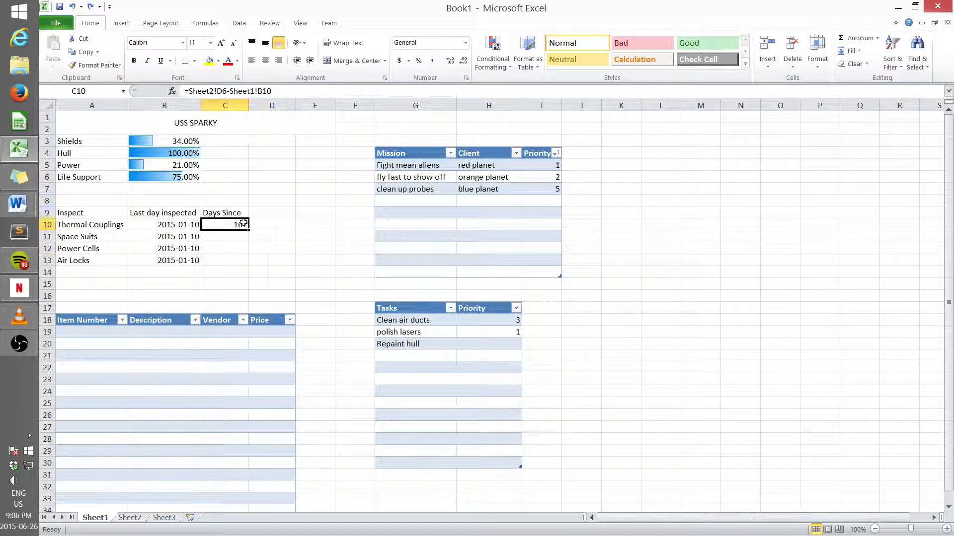
click(231, 91)
drag(230, 91, 183, 92)
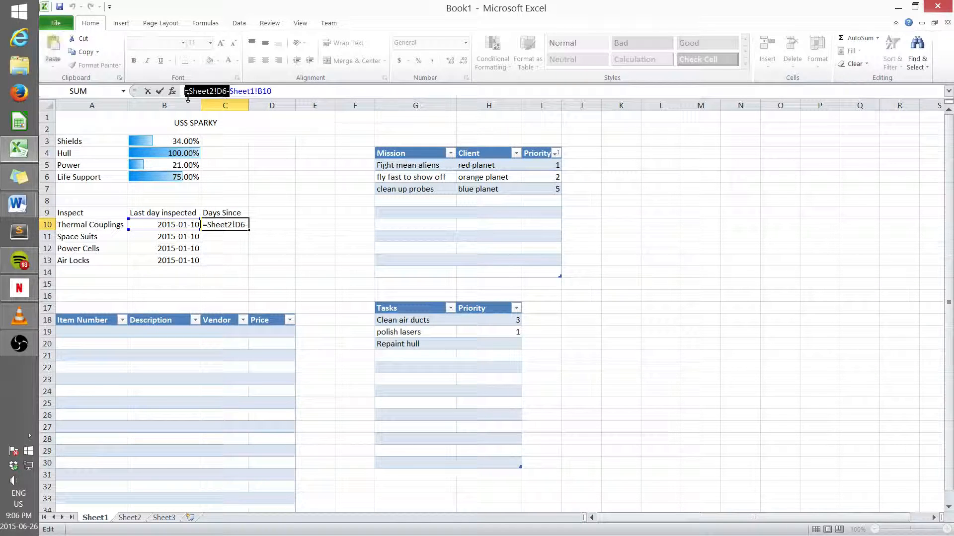
click(217, 237)
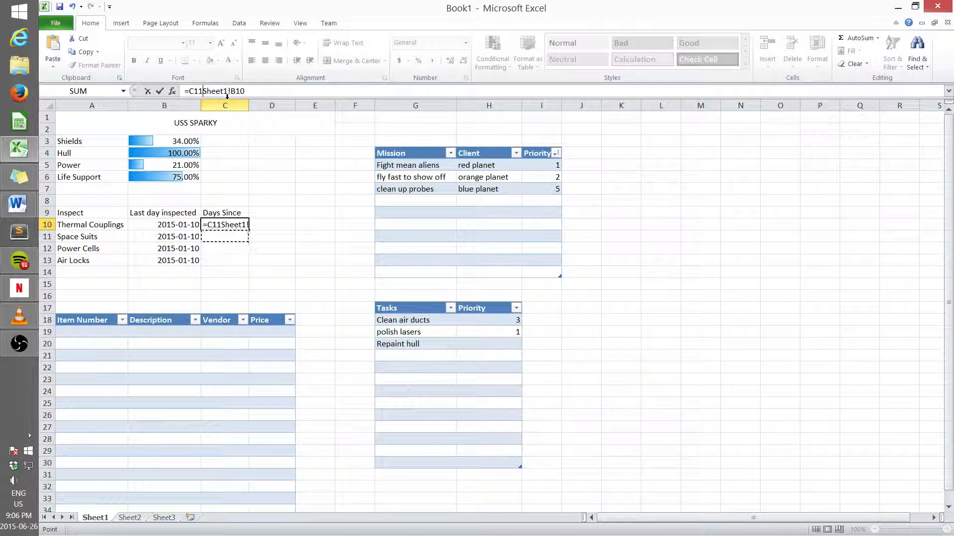
key(ctrl+z)
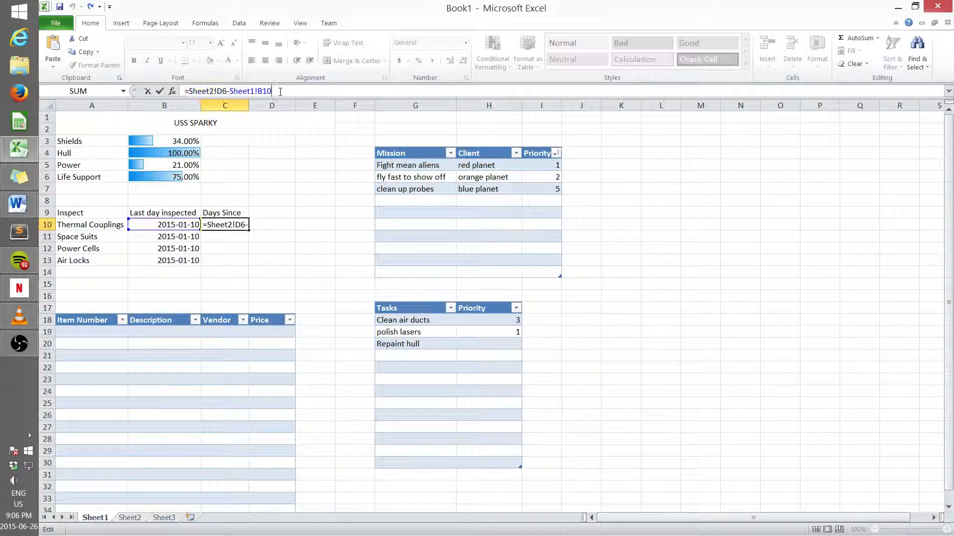
click(291, 188)
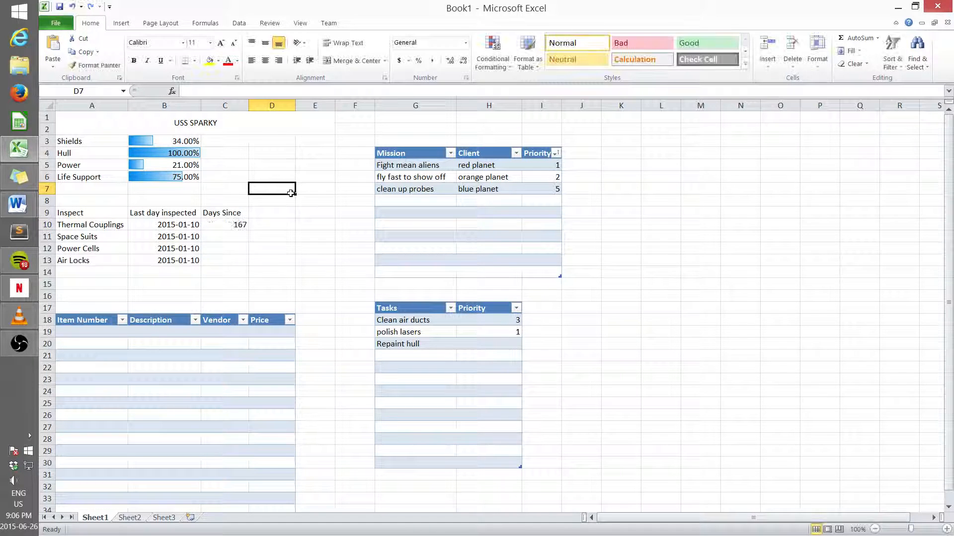
Step: Enter =Sheet2!D6-B11 as the Days Since formula for Space Suits
click(238, 235)
click(202, 90)
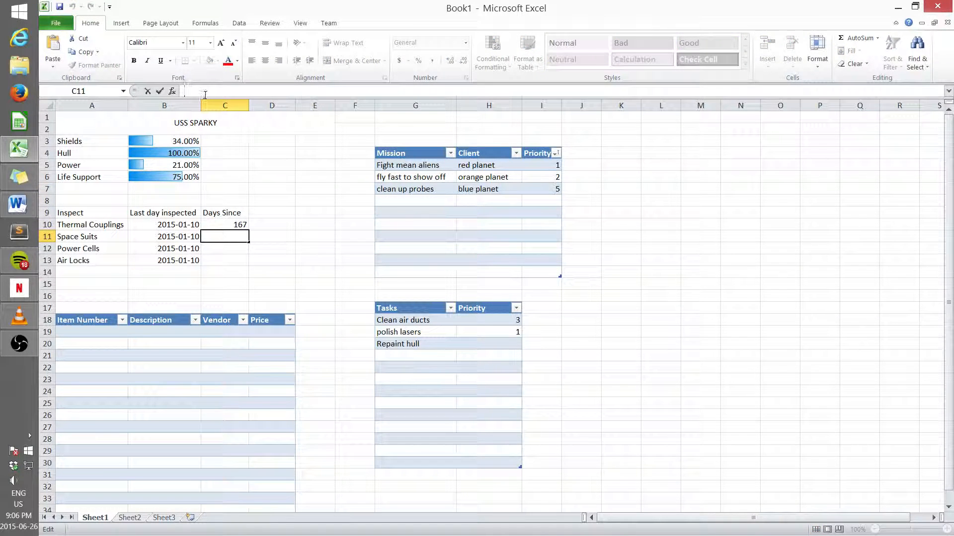
key(ctrl+v)
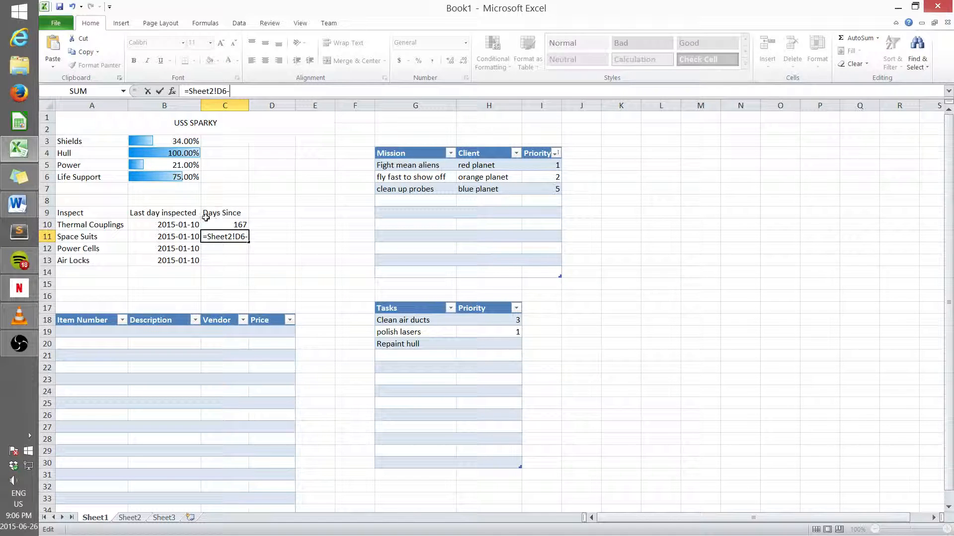
click(187, 236)
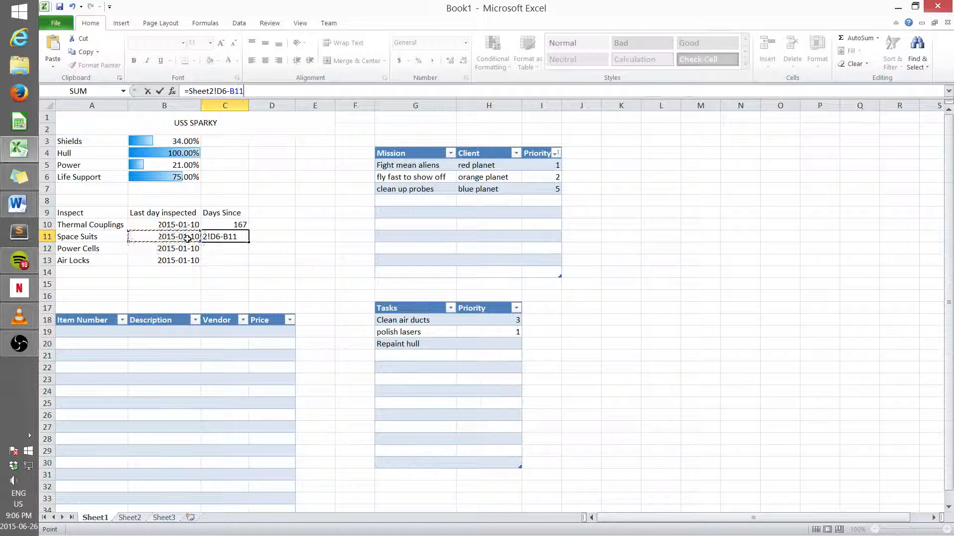
key(Return)
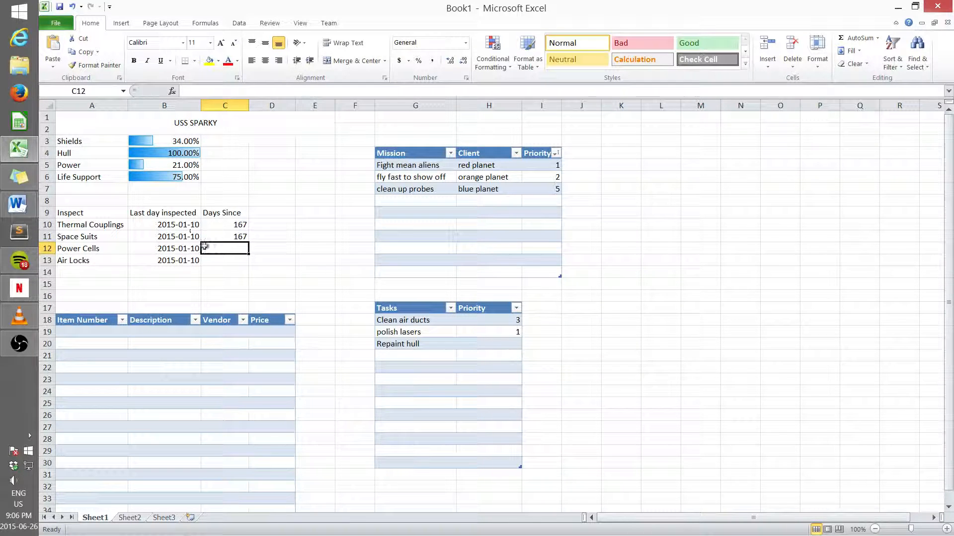
Step: Enter =Sheet2!D6-B12 as the Days Since formula for Power Cells
click(189, 92)
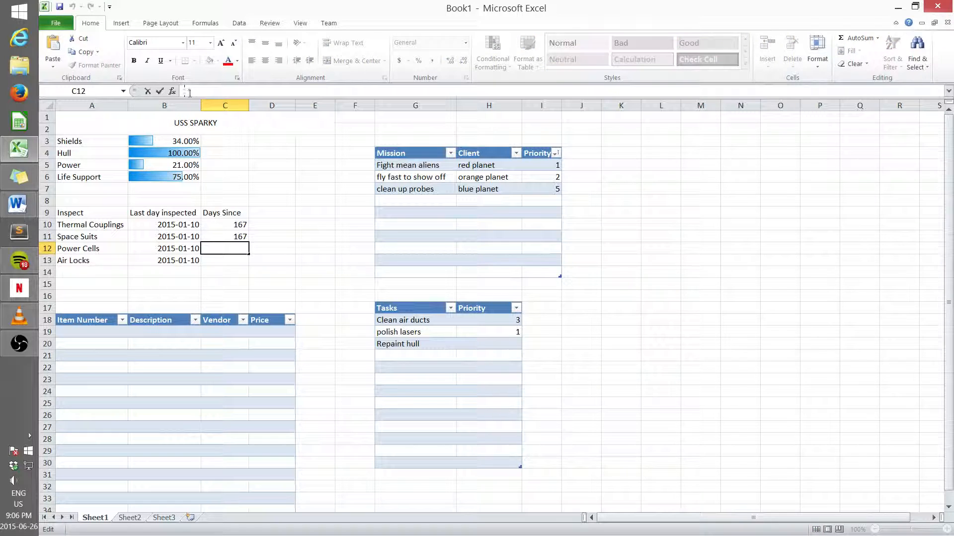
text(=Sheet2!D6-)
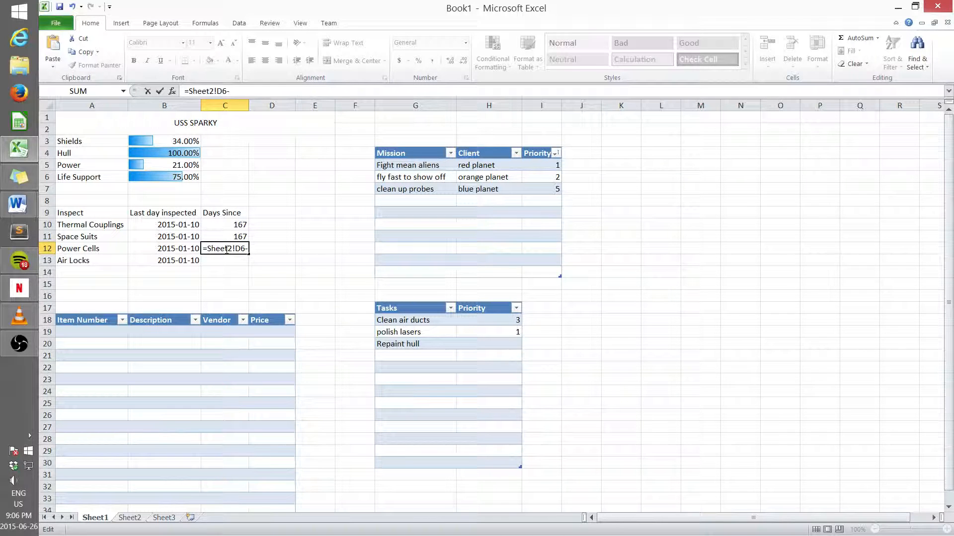
click(189, 248)
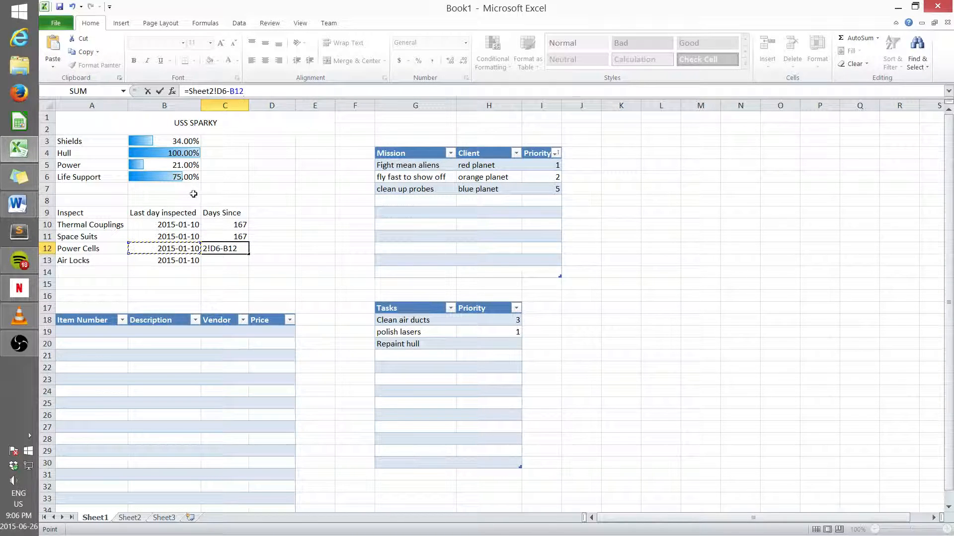
key(Return)
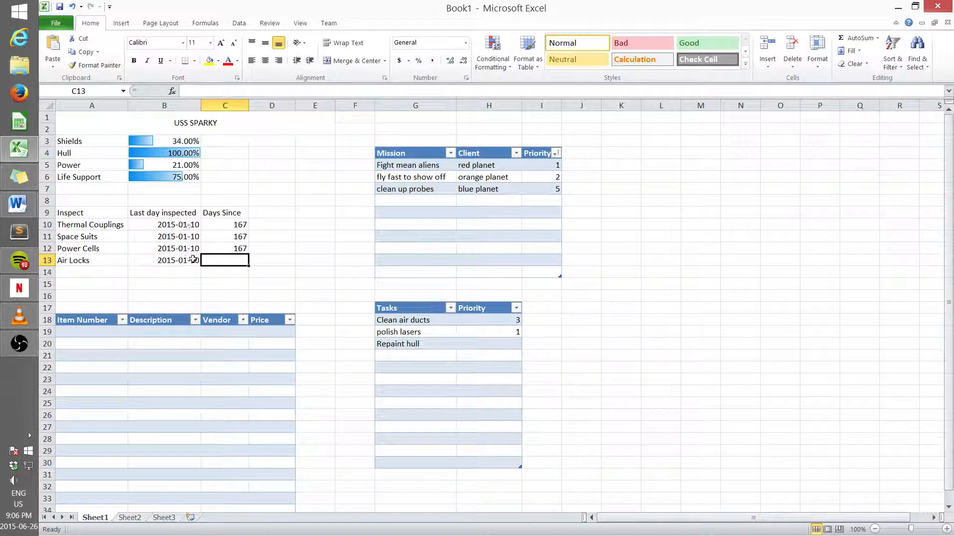
Step: Enter =Sheet2!D6-B13 as the Days Since formula for Air Locks
click(190, 91)
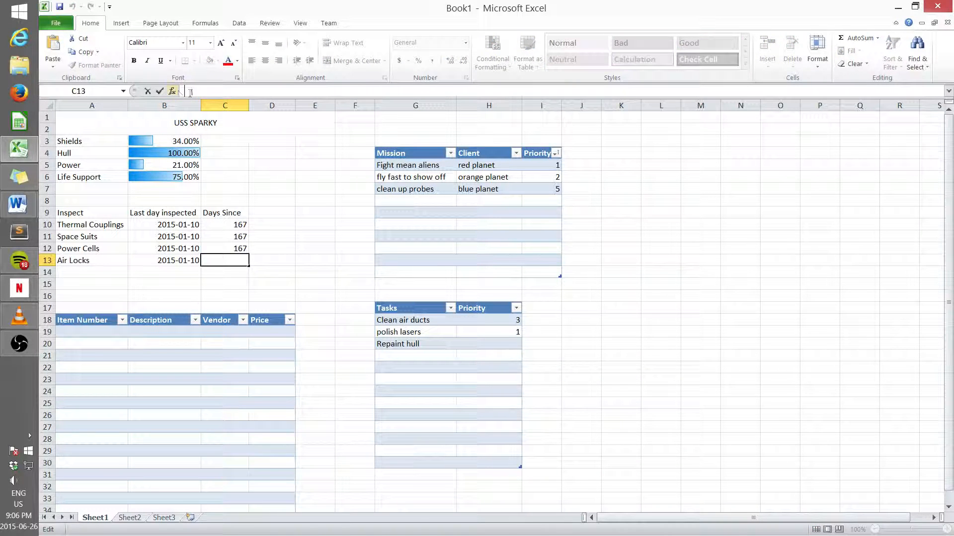
key(ctrl+v)
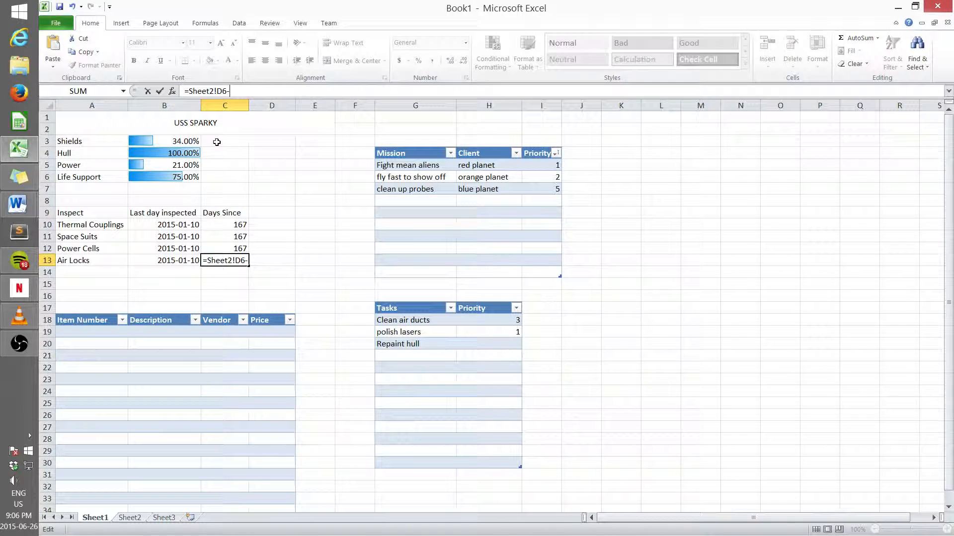
click(181, 260)
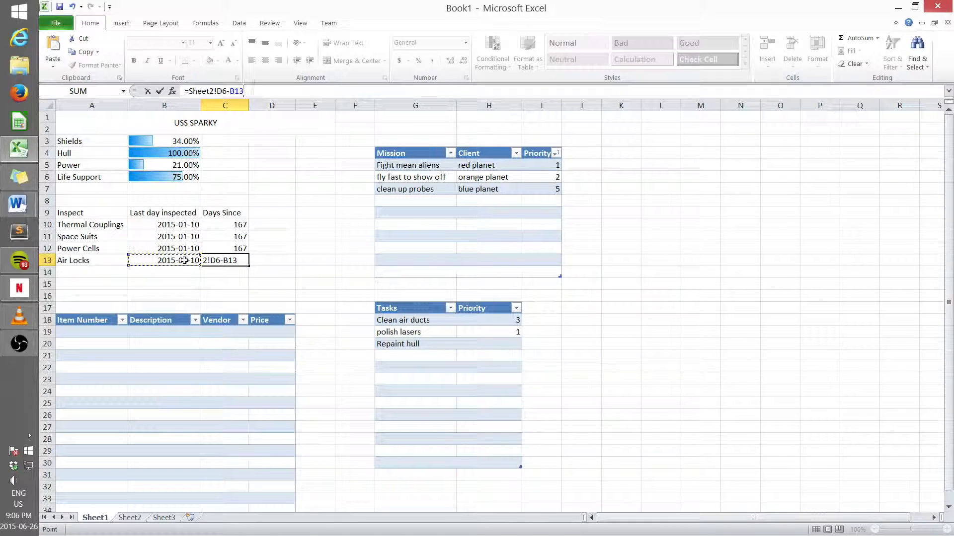
key(Return)
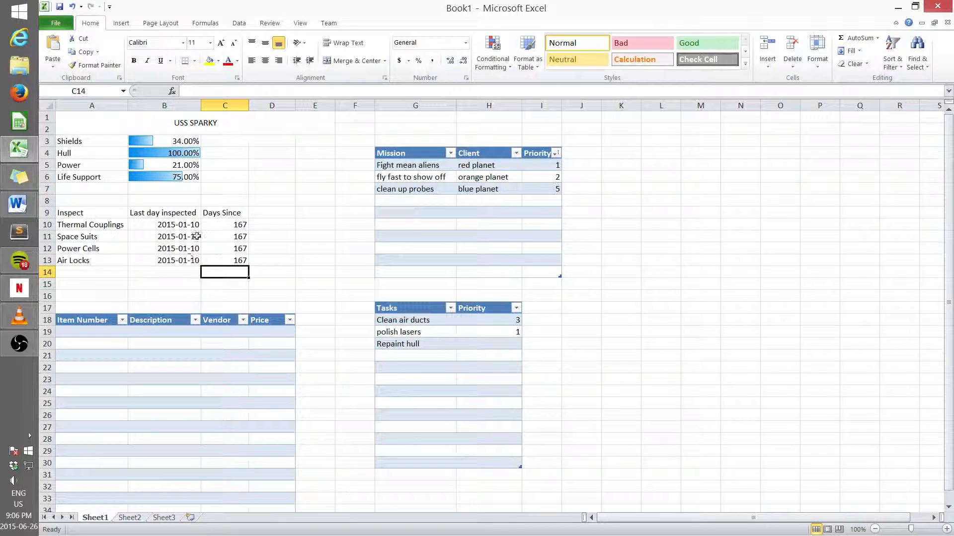
Step: Change the inspection dates of Space Suits to 2015-01-11 and Power Cells to 2015-01-15
click(188, 238)
click(230, 92)
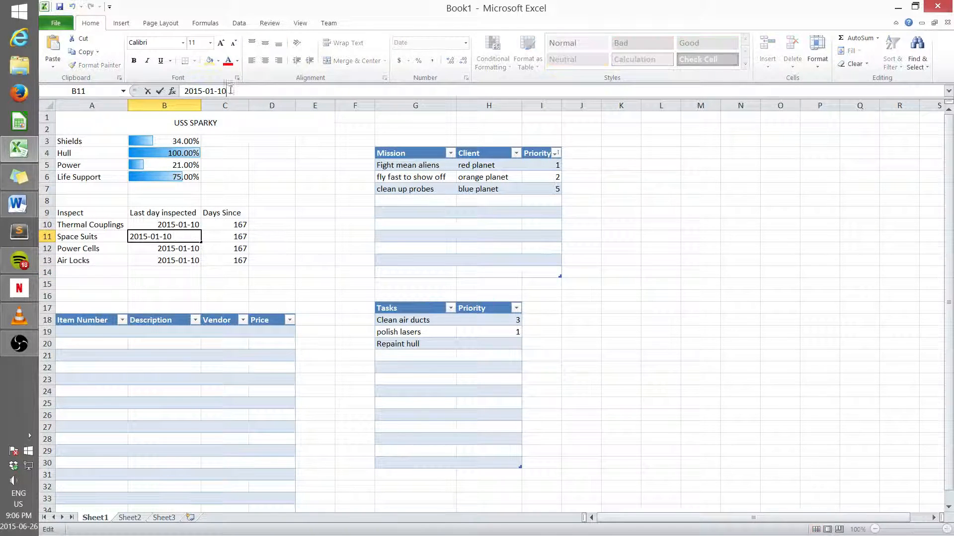
key(BackSpace)
text(1)
key(Return)
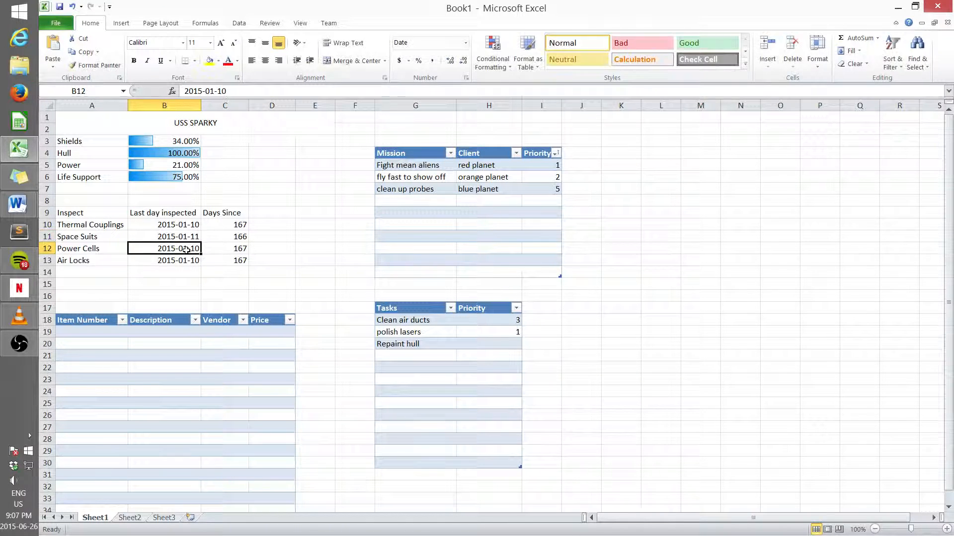
click(234, 92)
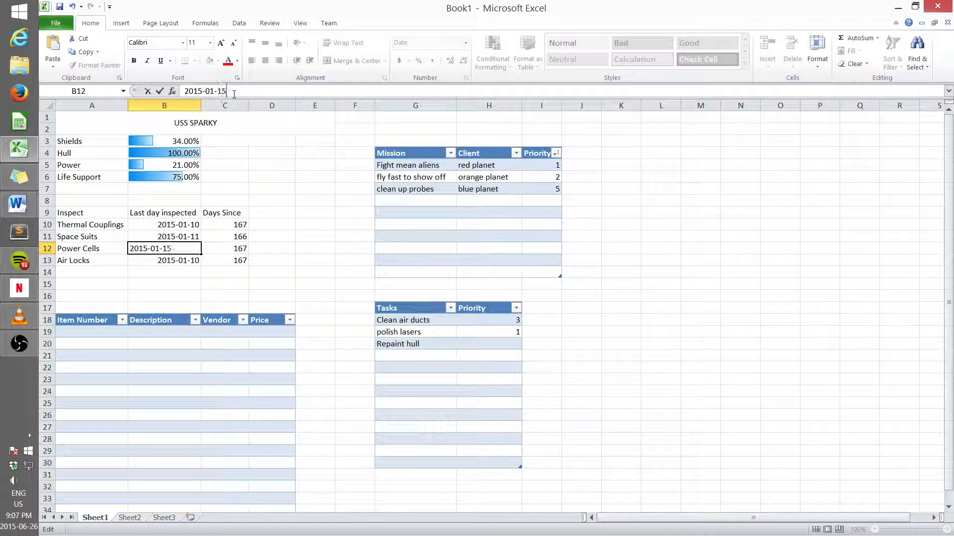
key(BackSpace)
text(5)
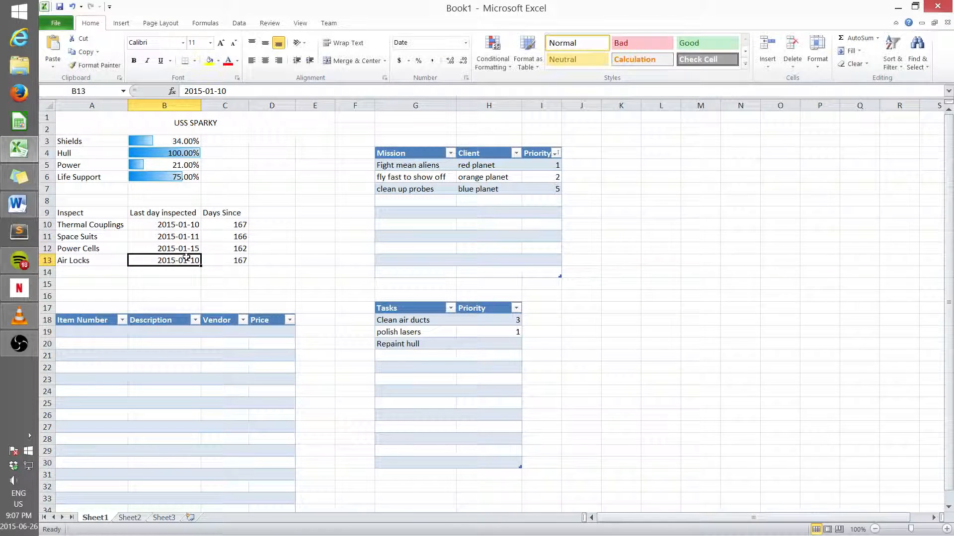
click(188, 257)
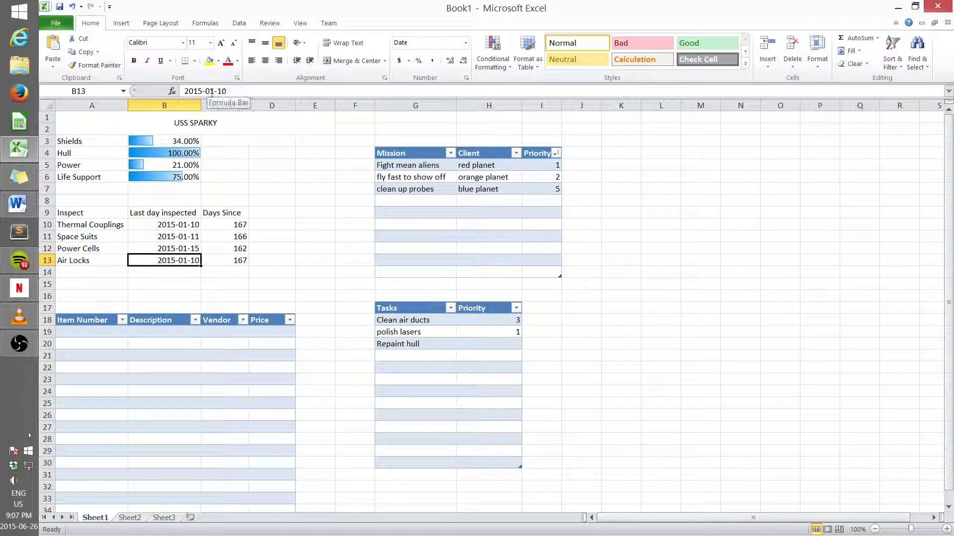
Step: Change the Air Locks inspection date to 2015-05-10
click(211, 92)
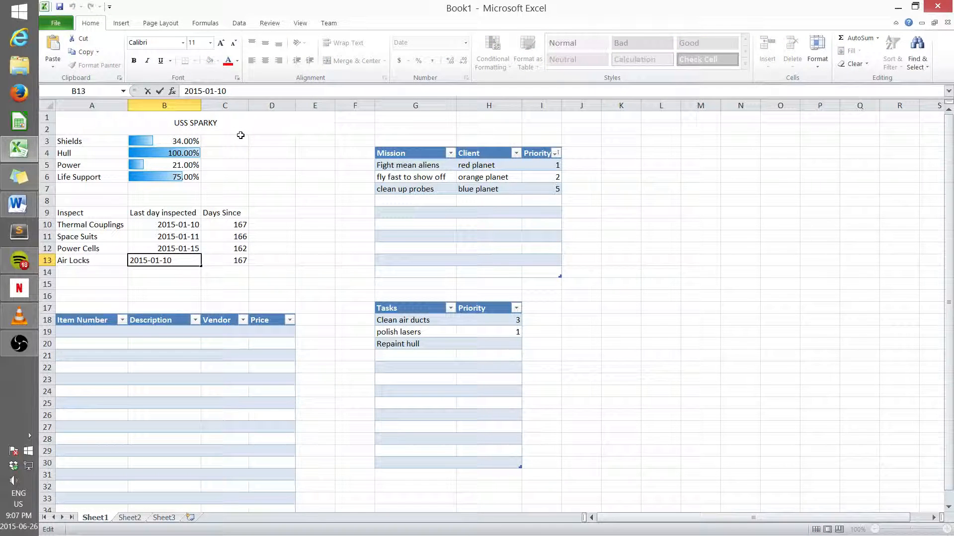
key(BackSpace)
text(5)
click(228, 283)
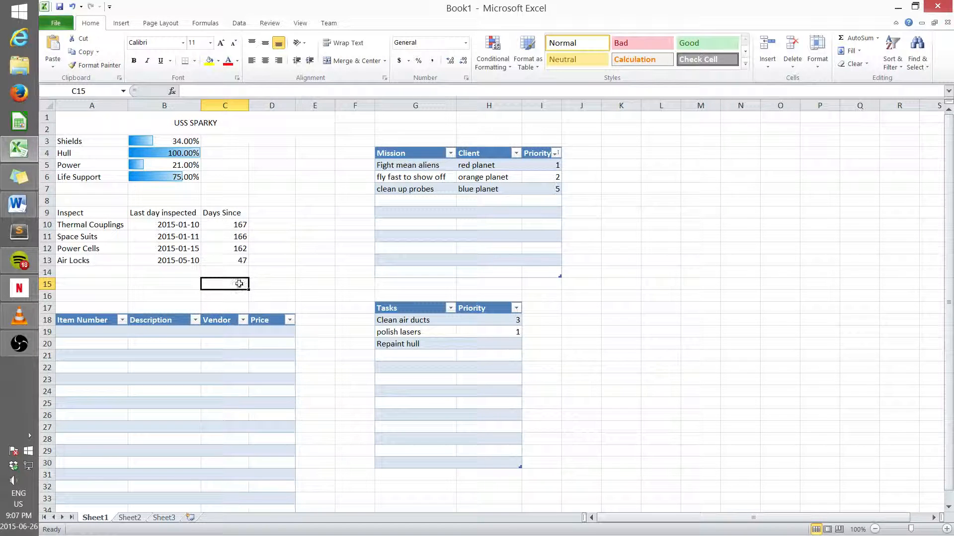
Step: Create a formula conditional formatting rule on the Thermal Couplings Days Since cell: =$C$10>Sheet2!$B$2
click(229, 224)
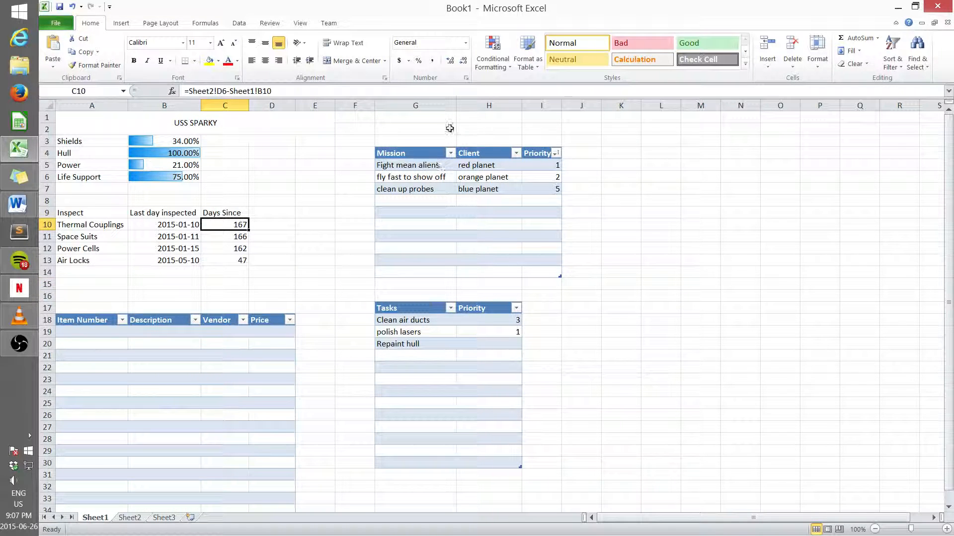
click(497, 66)
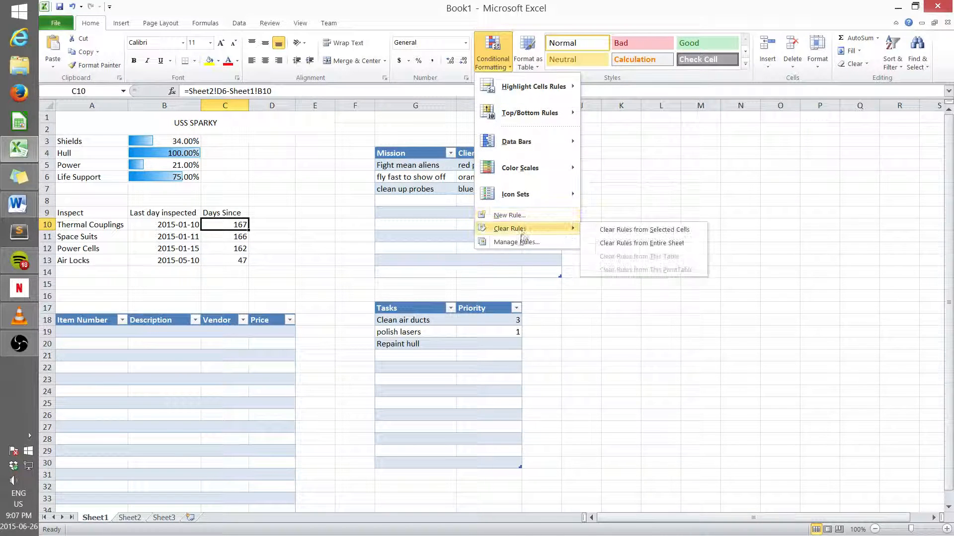
click(514, 217)
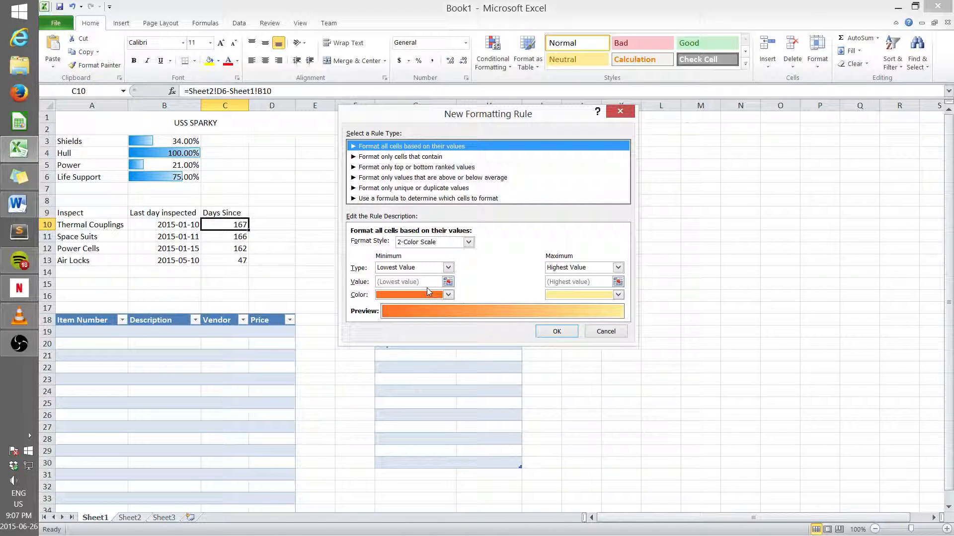
click(378, 198)
click(377, 244)
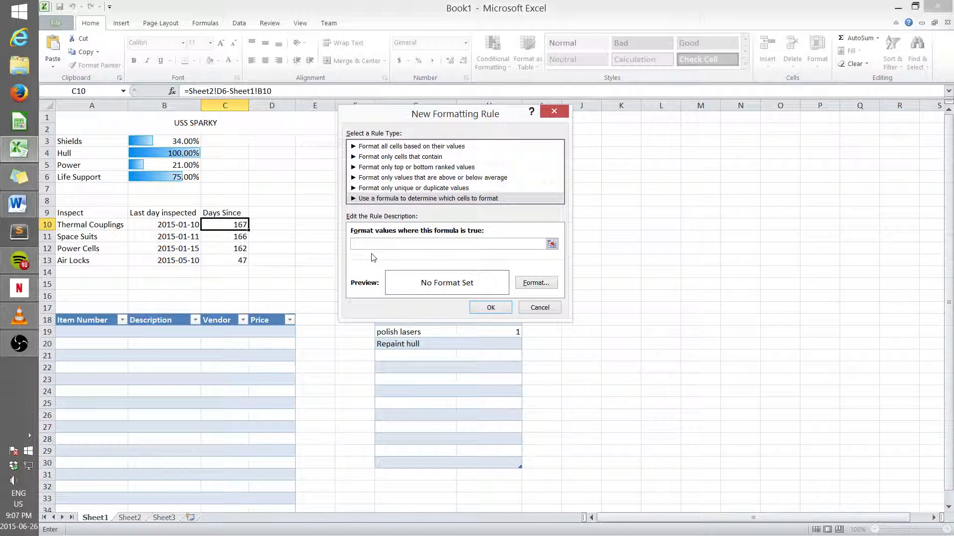
text(=)
click(233, 226)
text(>)
click(130, 518)
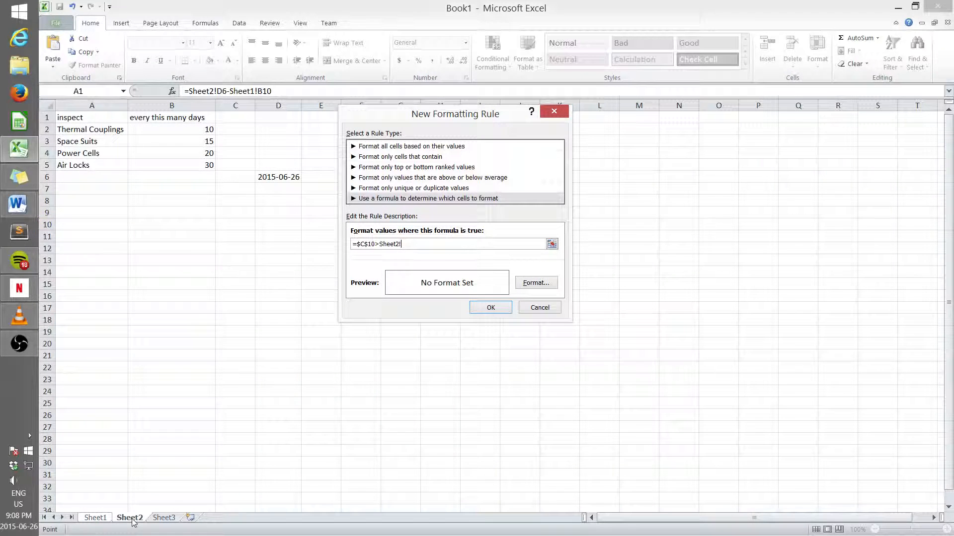
click(204, 130)
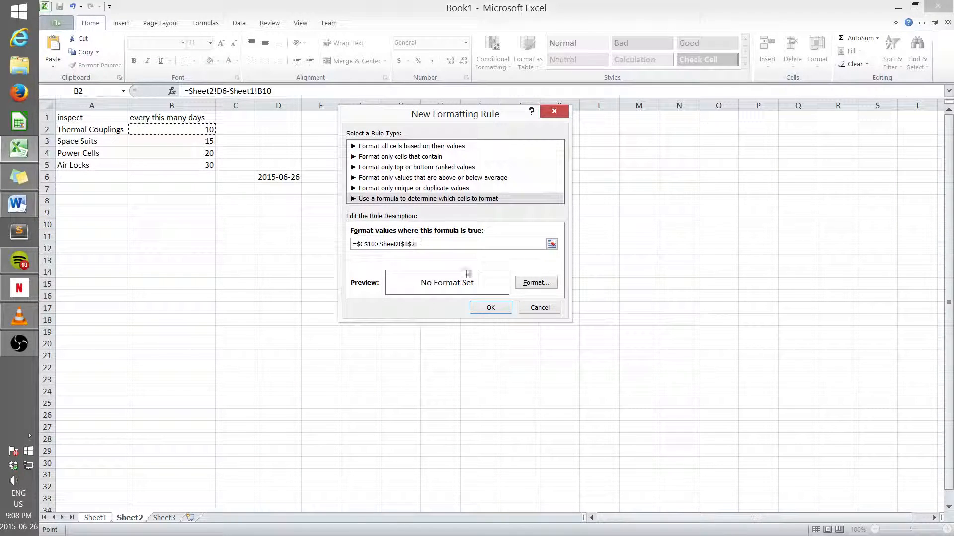
Step: Give the rule a red fill and apply it
click(536, 282)
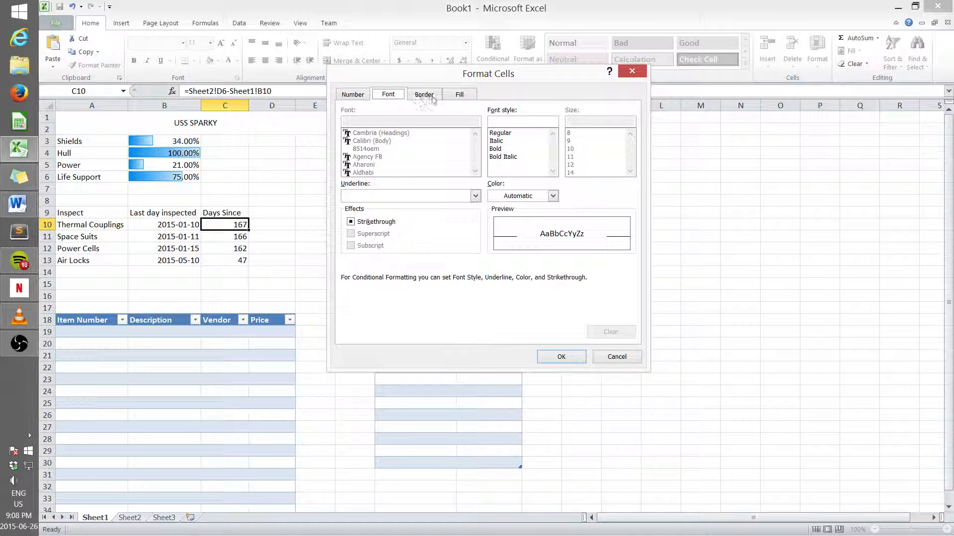
click(459, 94)
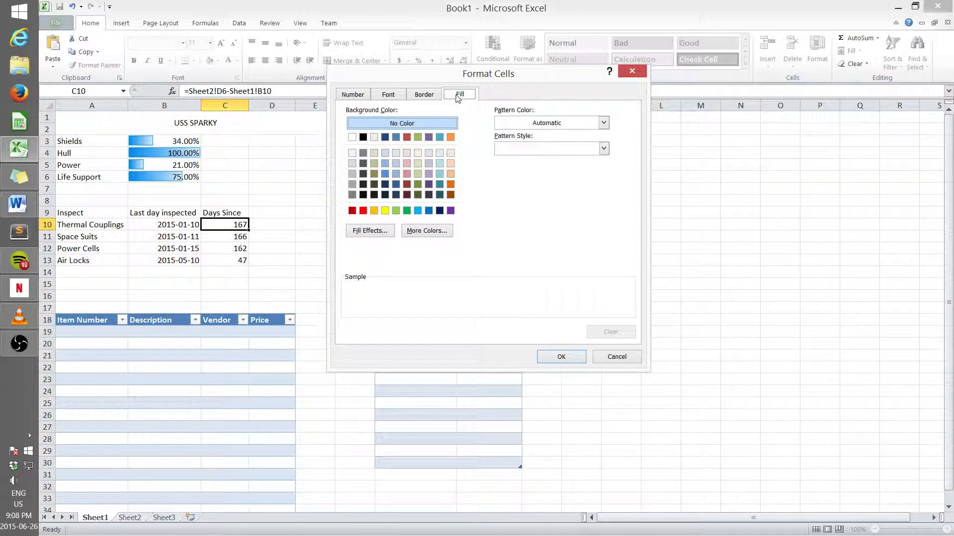
click(352, 210)
click(559, 357)
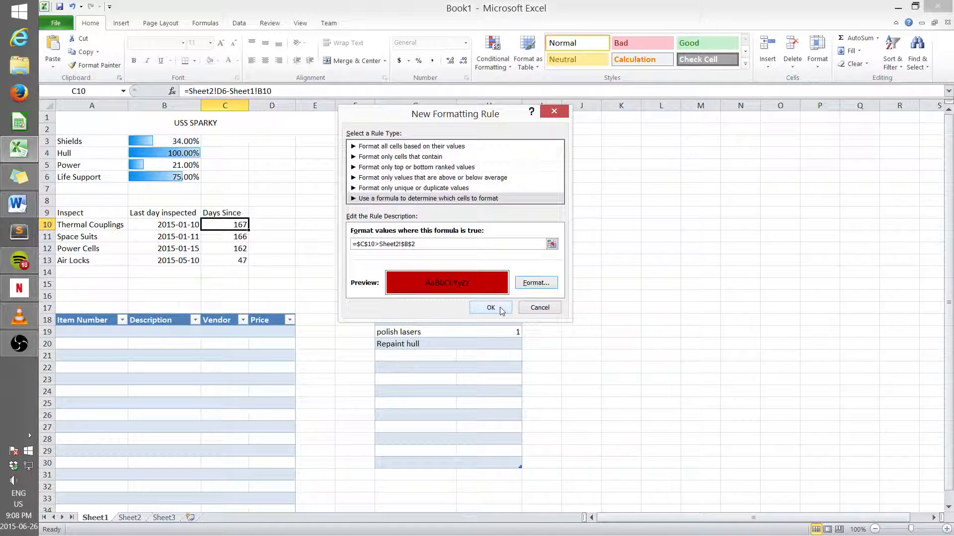
click(500, 307)
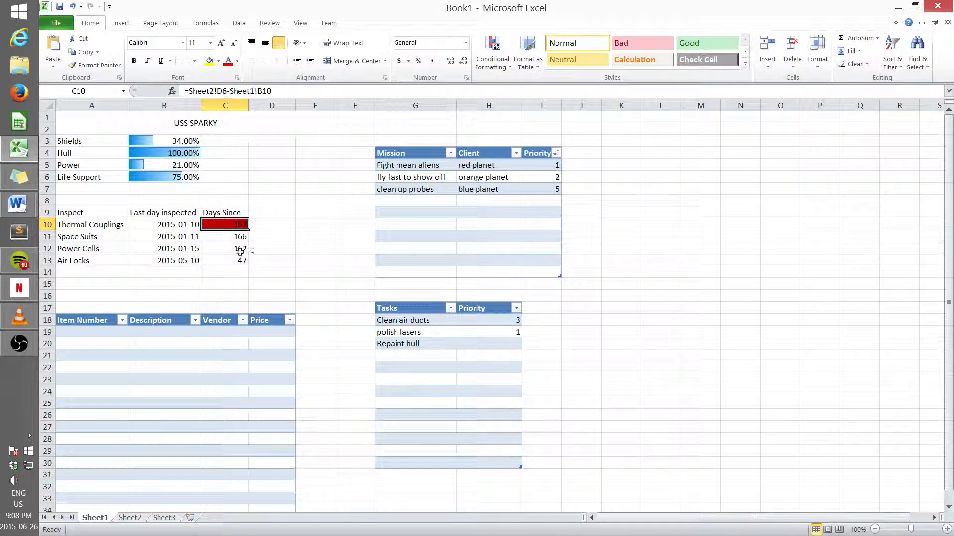
Step: Change the Thermal Couplings inspection date to 2015-06-24
click(268, 249)
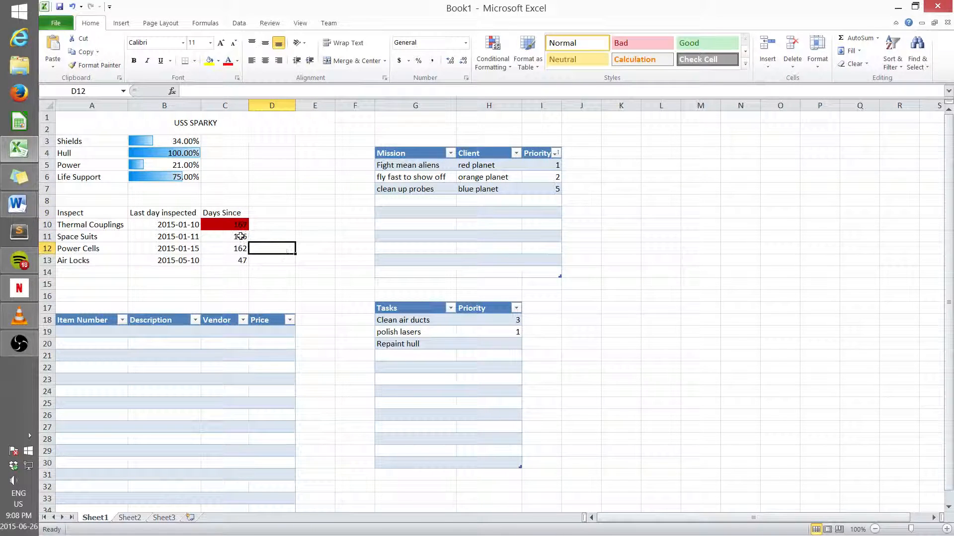
click(224, 224)
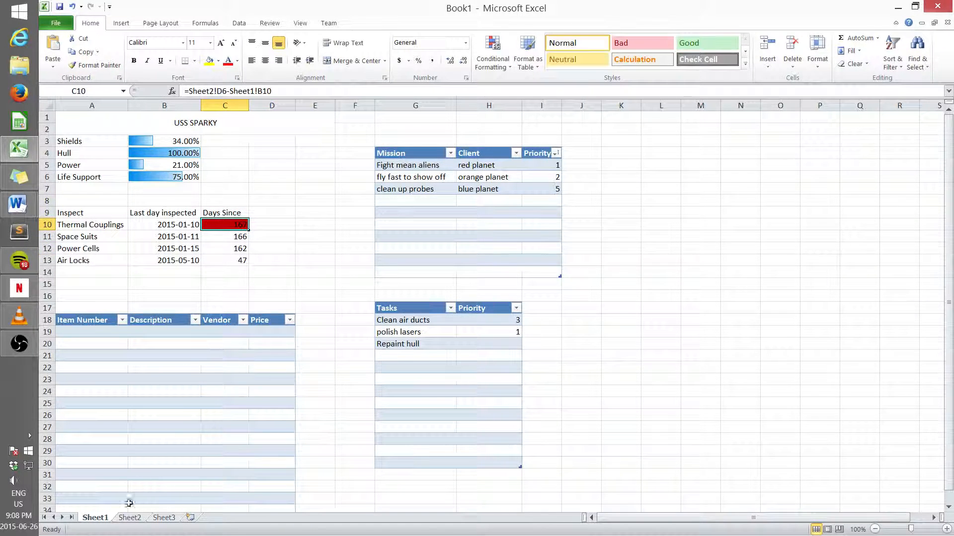
click(129, 517)
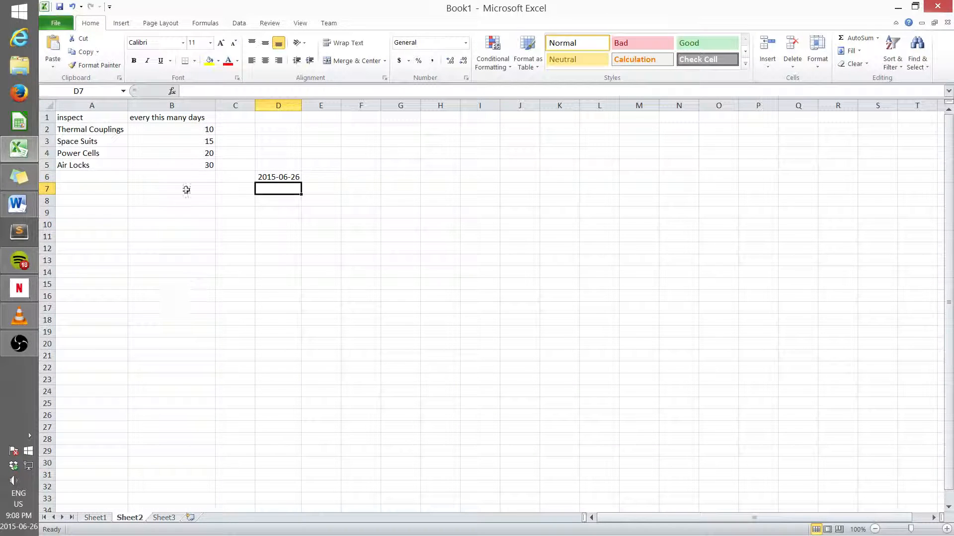
click(95, 518)
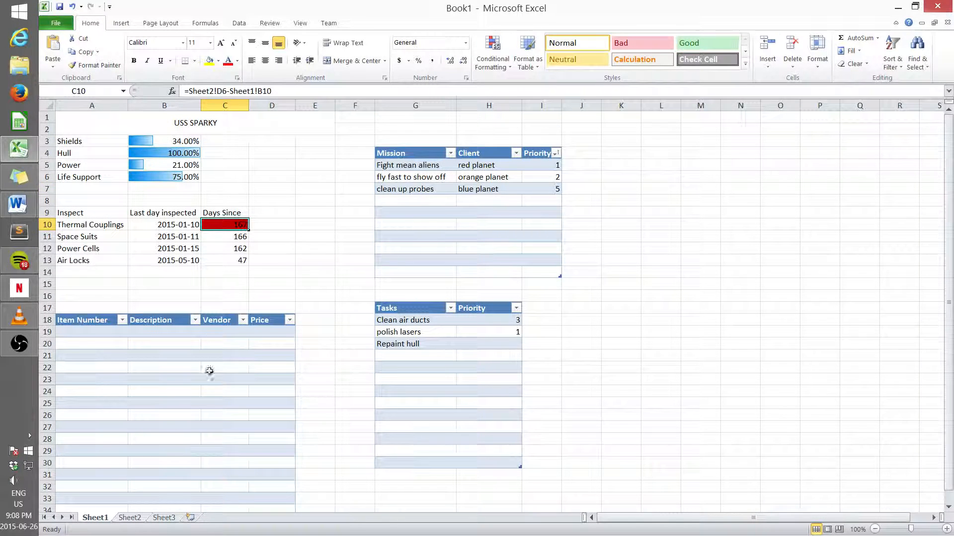
click(185, 224)
drag(238, 91, 205, 91)
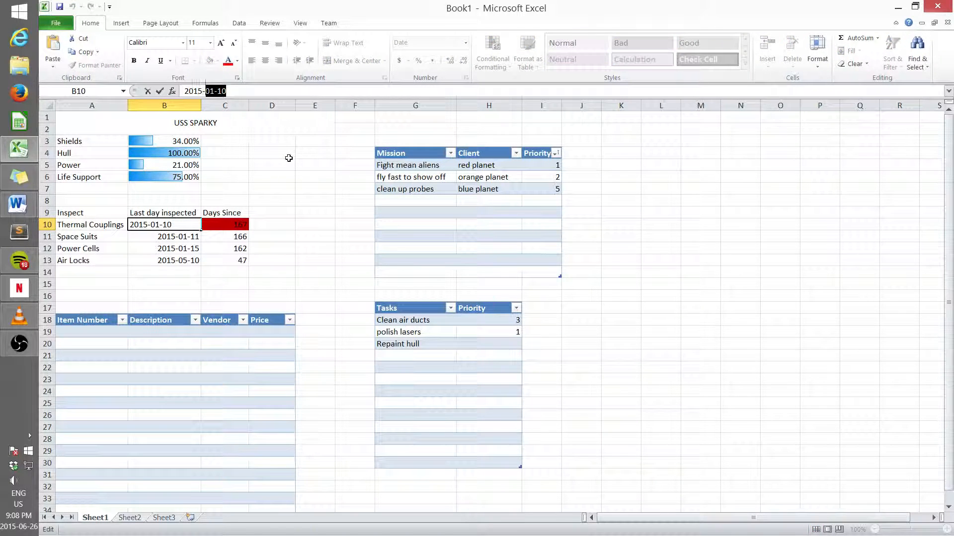
text(06)
text(-24)
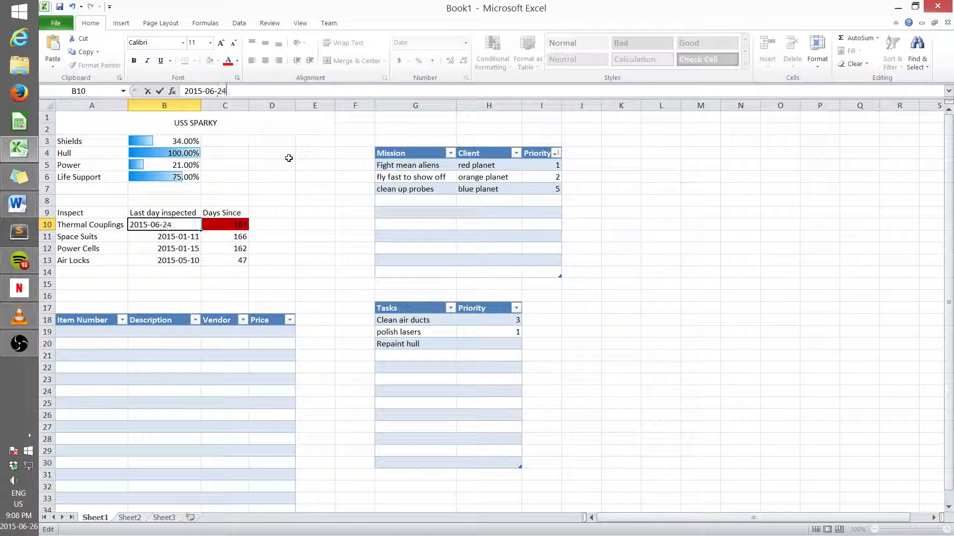
key(Return)
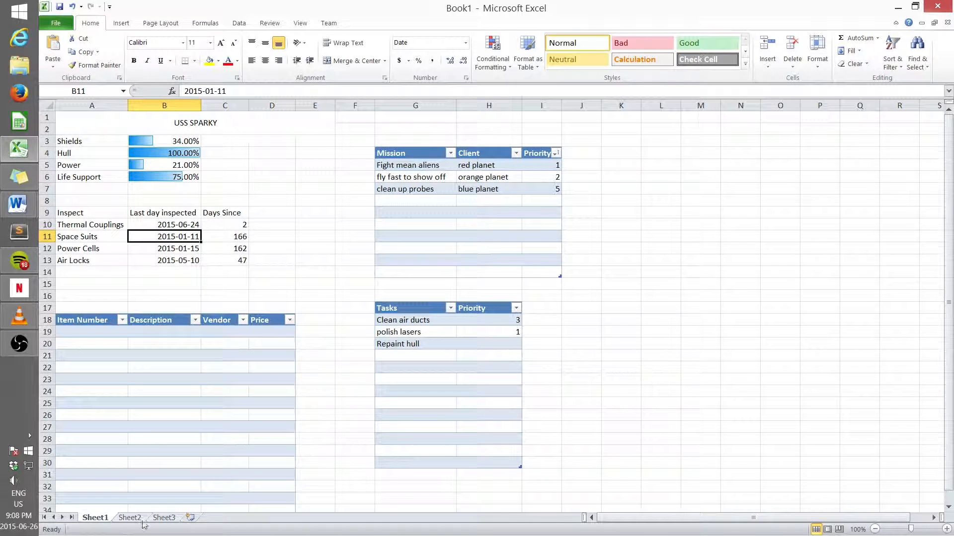
Step: Copy the Item Number/Description/Vendor/Price table onto Sheet3 starting at cell A4
click(159, 519)
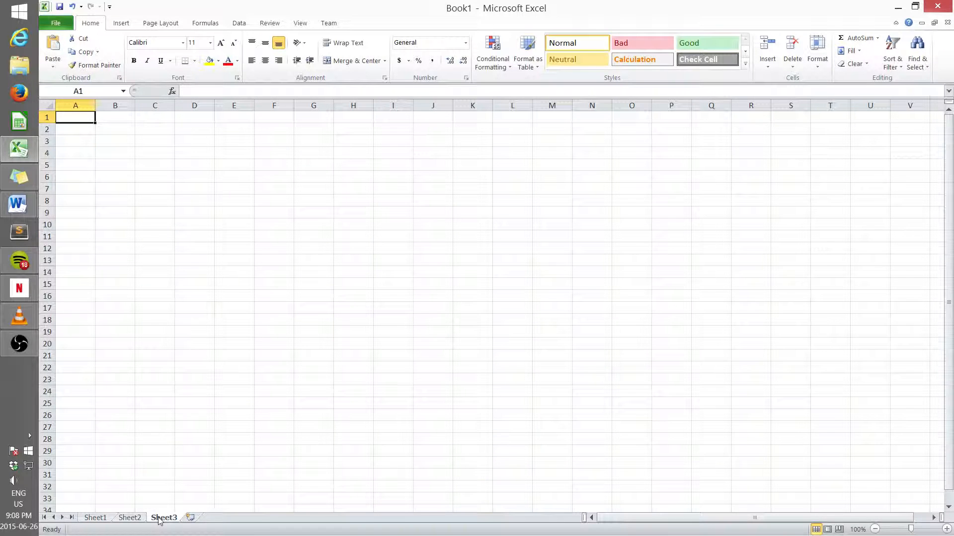
click(95, 518)
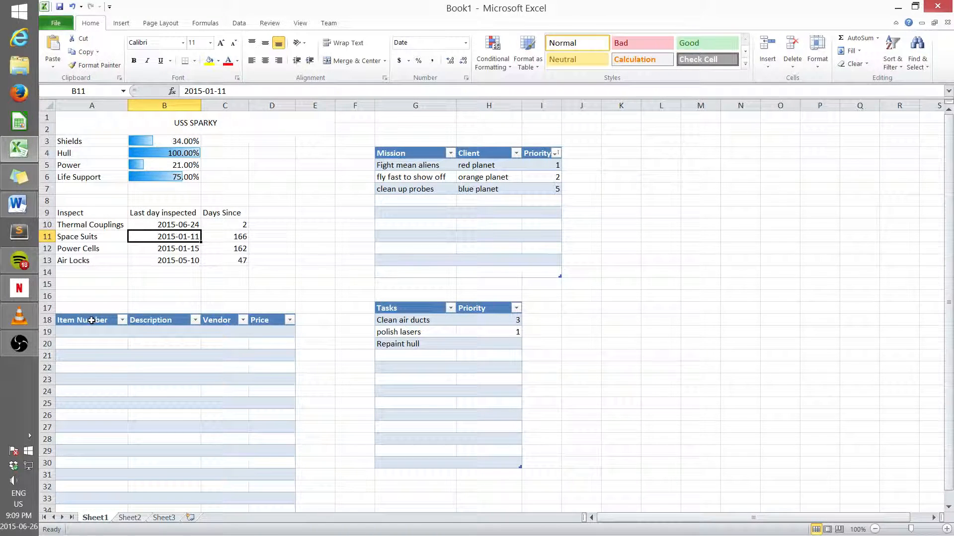
drag(173, 334, 274, 485)
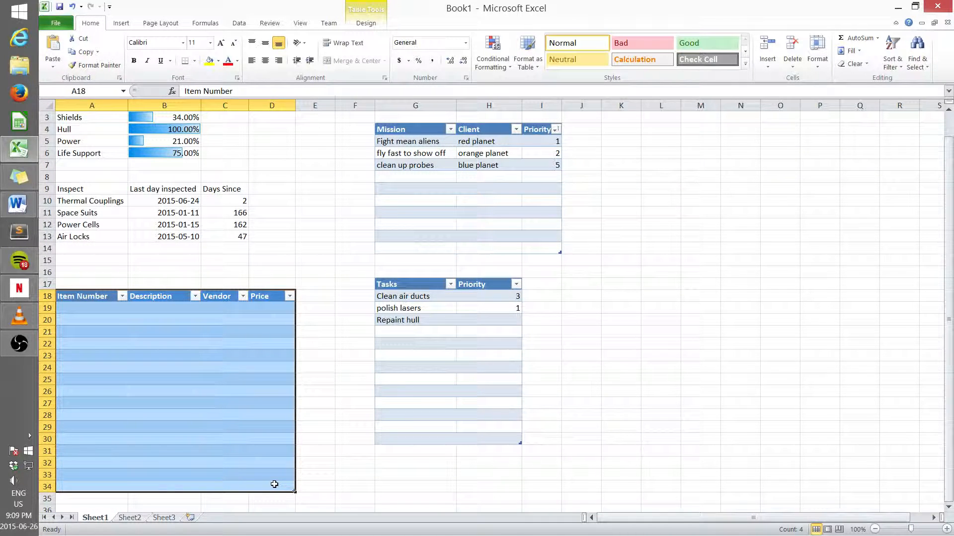
key(ctrl+c)
click(163, 517)
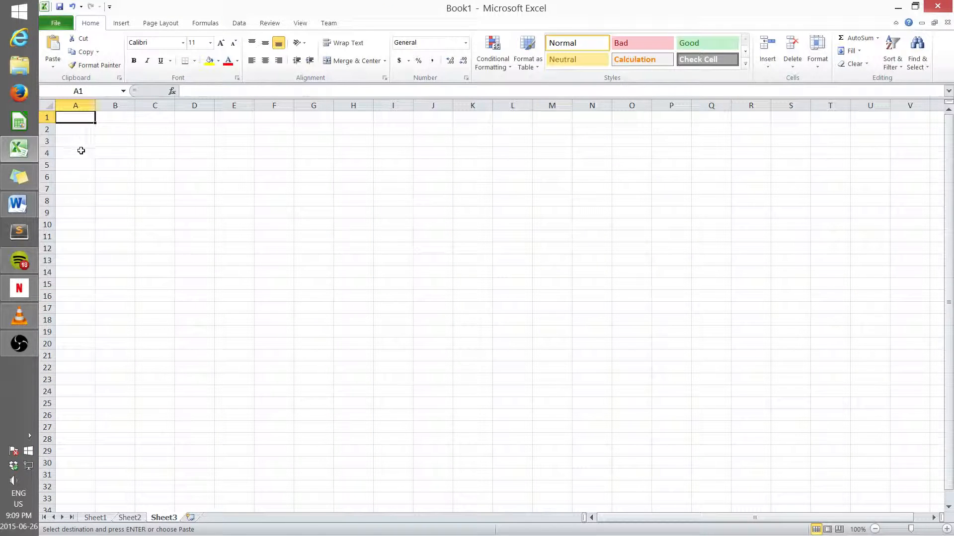
mouse_move(83, 153)
mouse_down()
mouse_move(223, 181)
mouse_move(184, 186)
mouse_move(81, 151)
mouse_up()
key(ctrl+v)
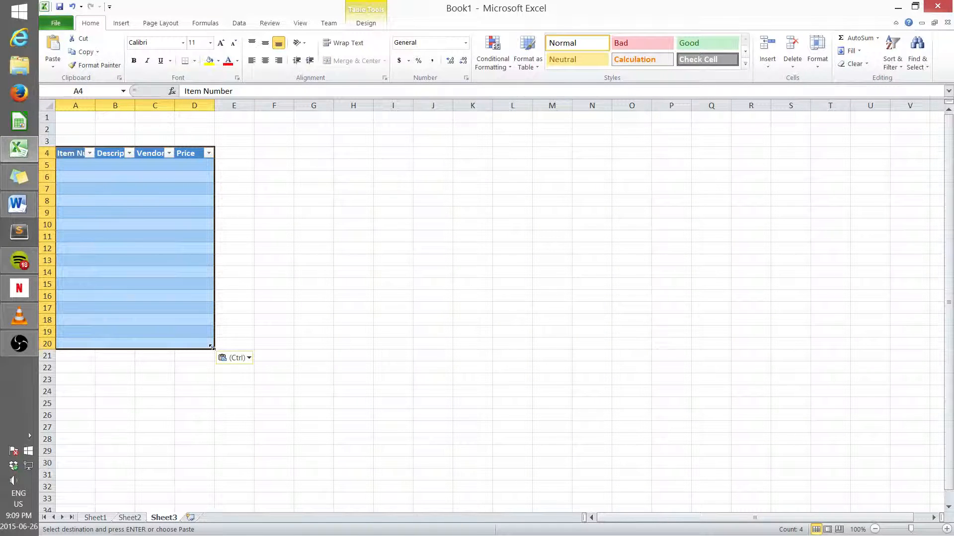
Step: Extend the pasted table down to row 32 and widen columns A to D
drag(212, 348, 204, 489)
click(249, 403)
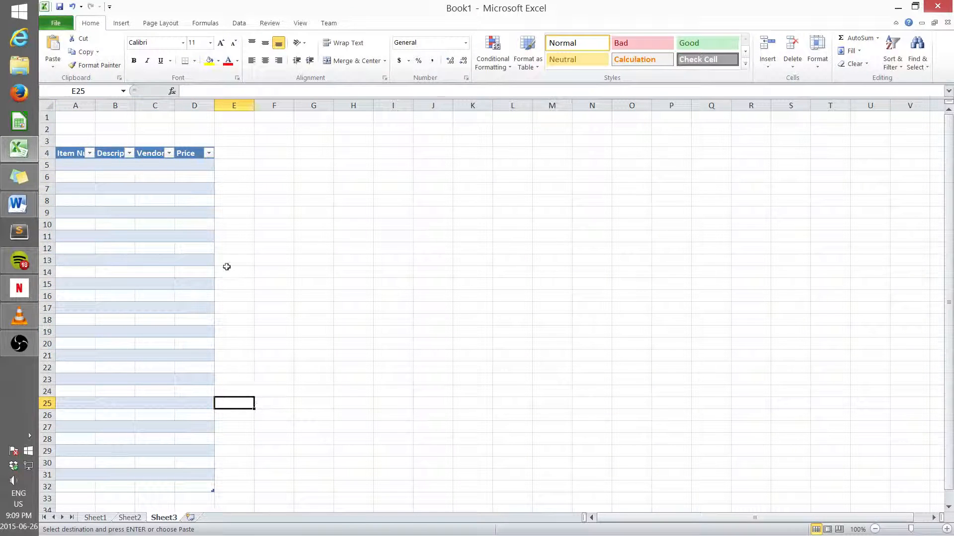
drag(93, 102, 323, 105)
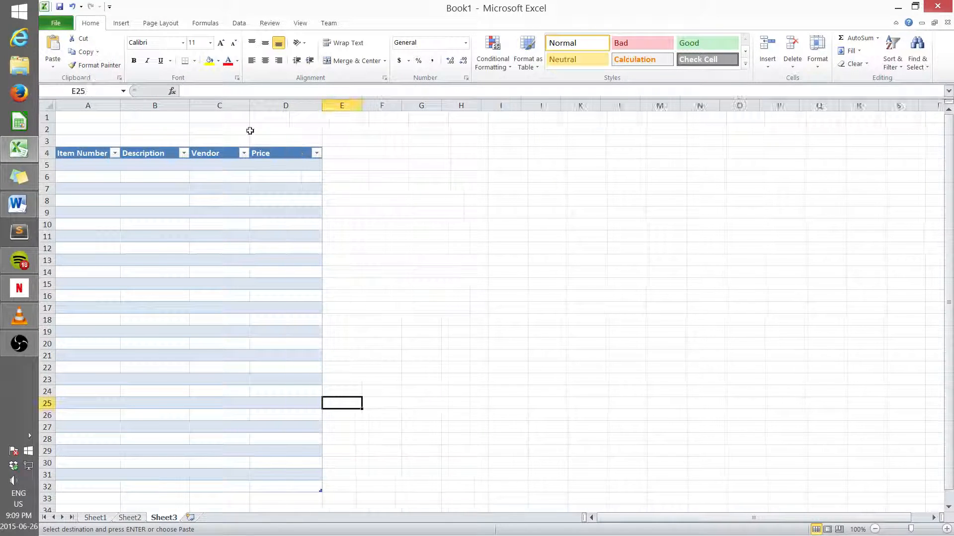
Step: Enter item001 and item002 as the first two item numbers and fill the series down to item028
click(69, 165)
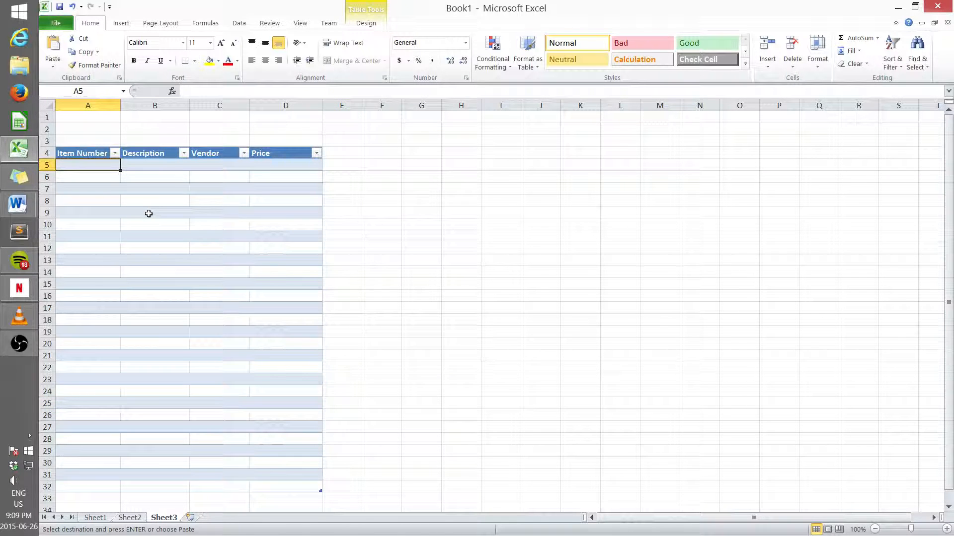
text(item)
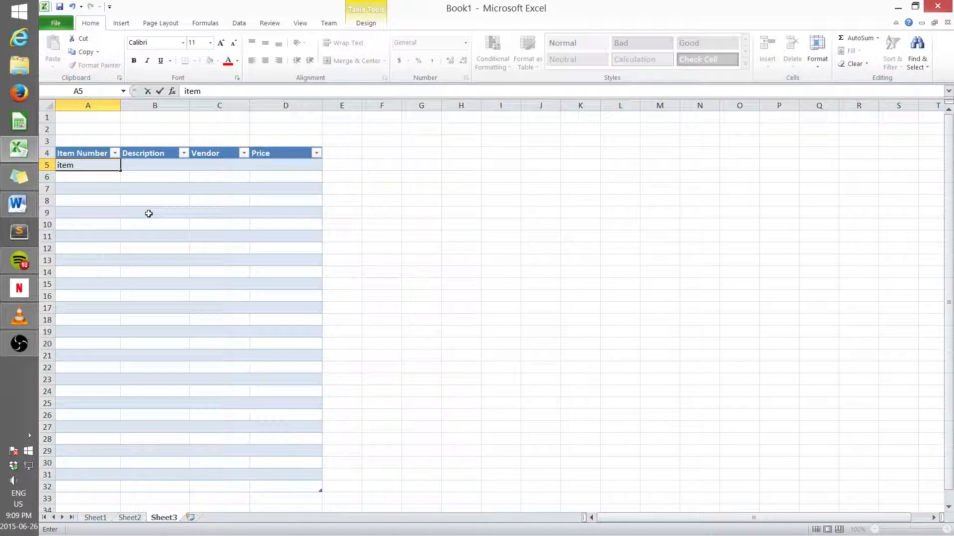
text(001)
key(Return)
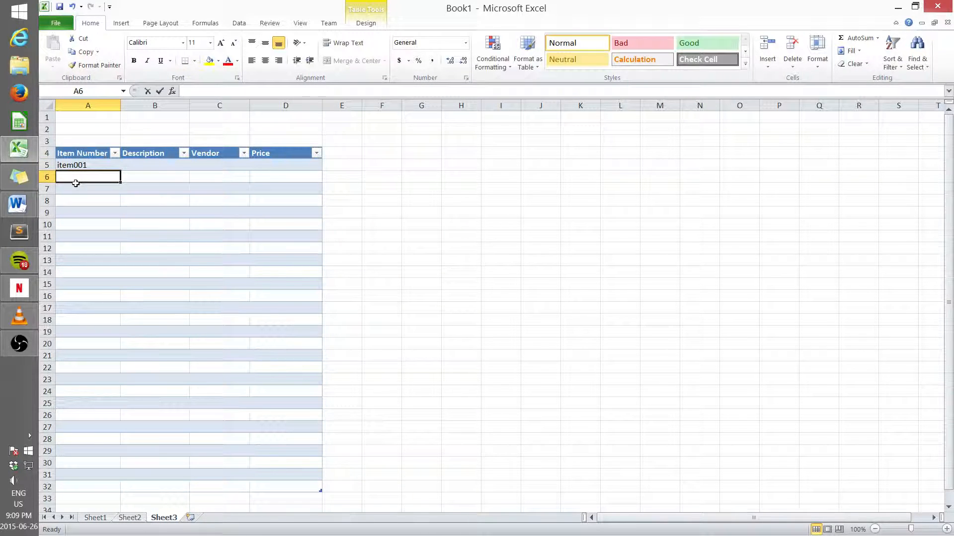
text(00)
key(BackSpace)
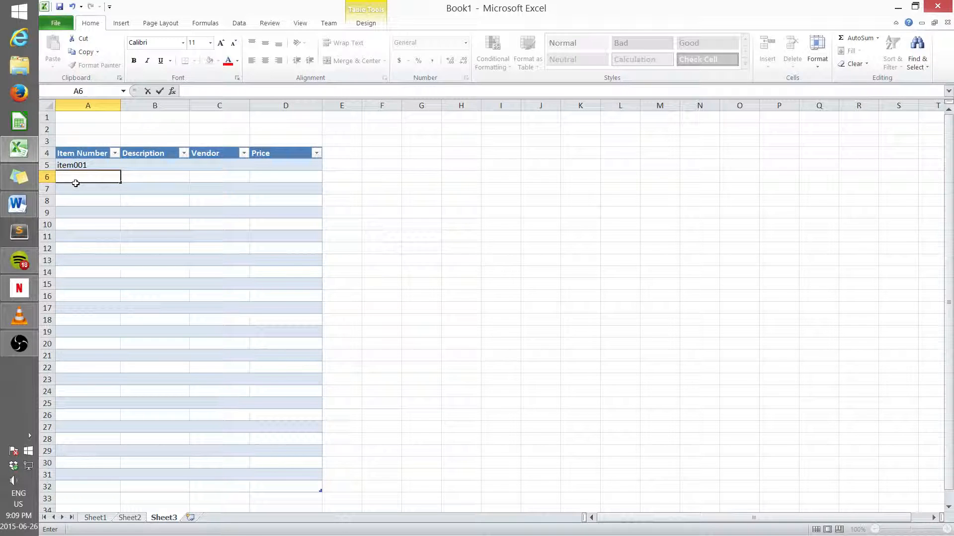
text(item00)
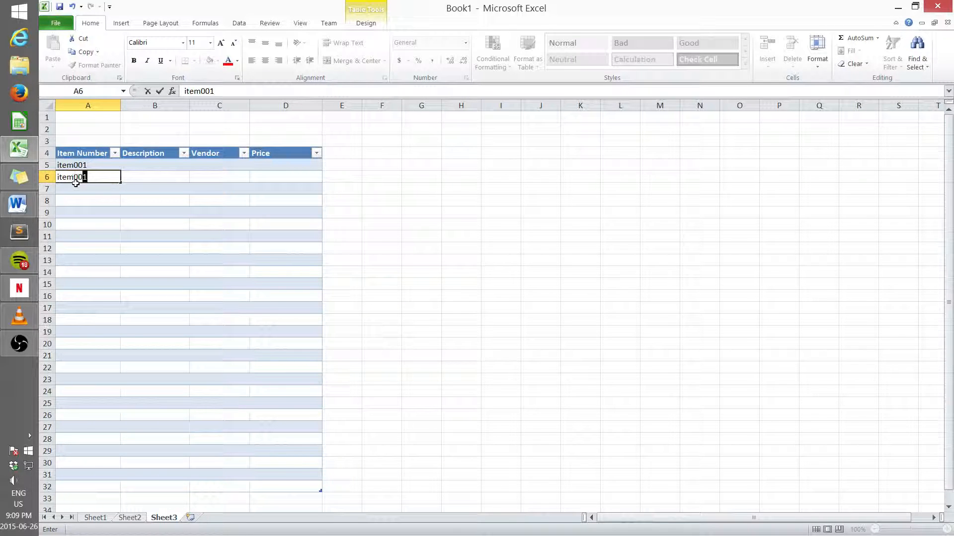
text(2)
click(79, 194)
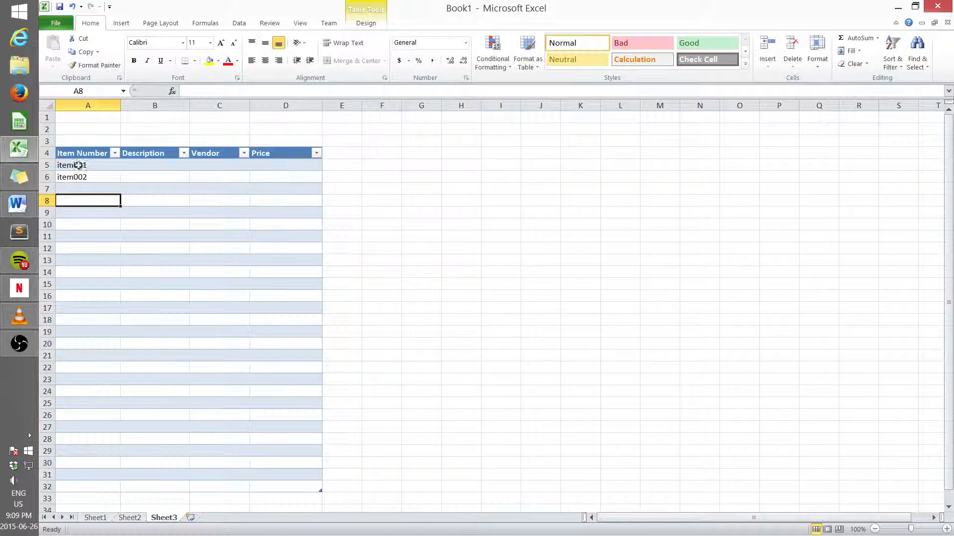
drag(78, 166, 103, 488)
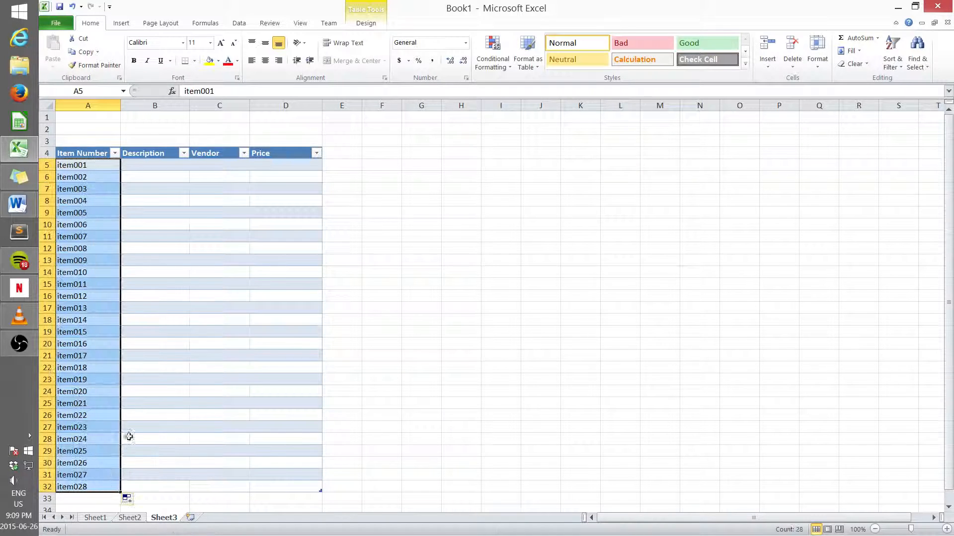
Step: Enter thingy001 and thingy002 as the first two descriptions and fill the series down to thingy028
click(149, 164)
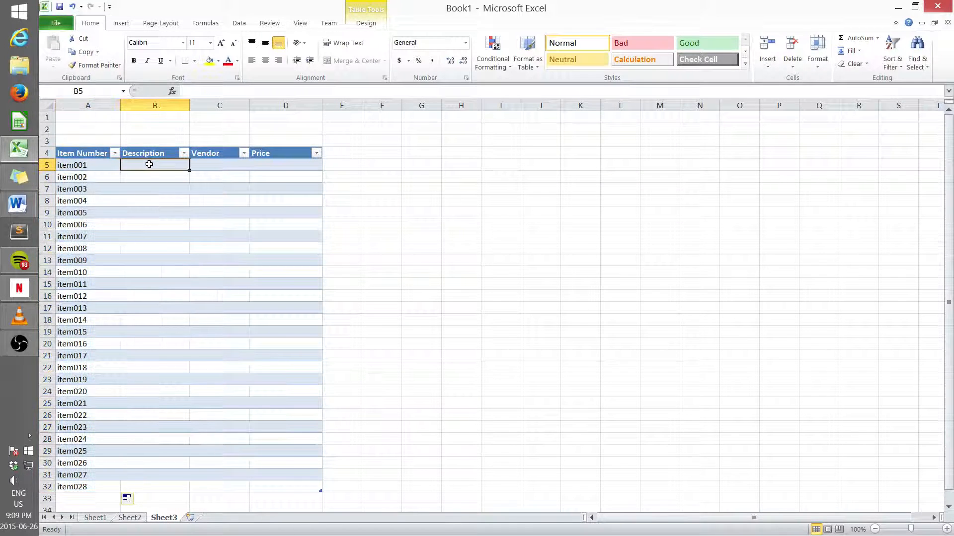
text(thingy)
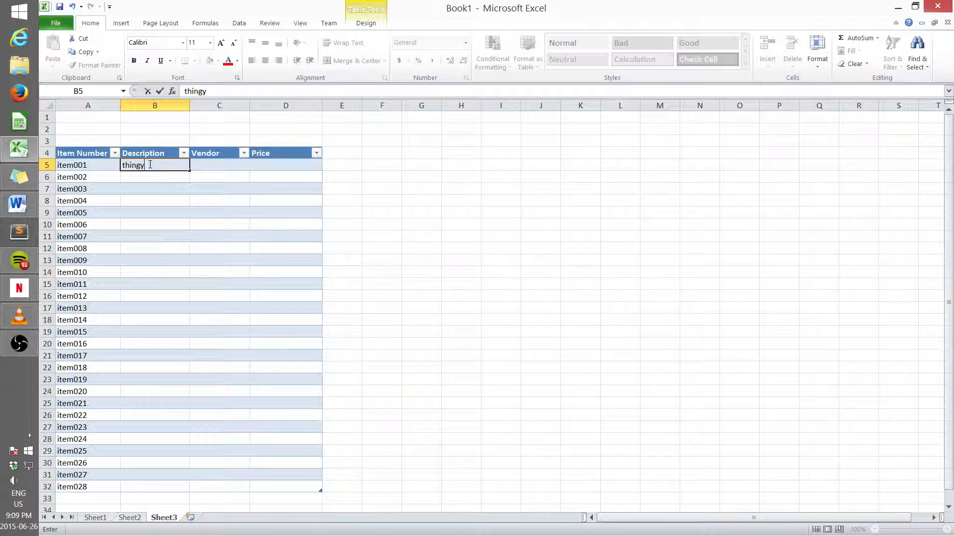
text(001)
click(130, 176)
text(thing)
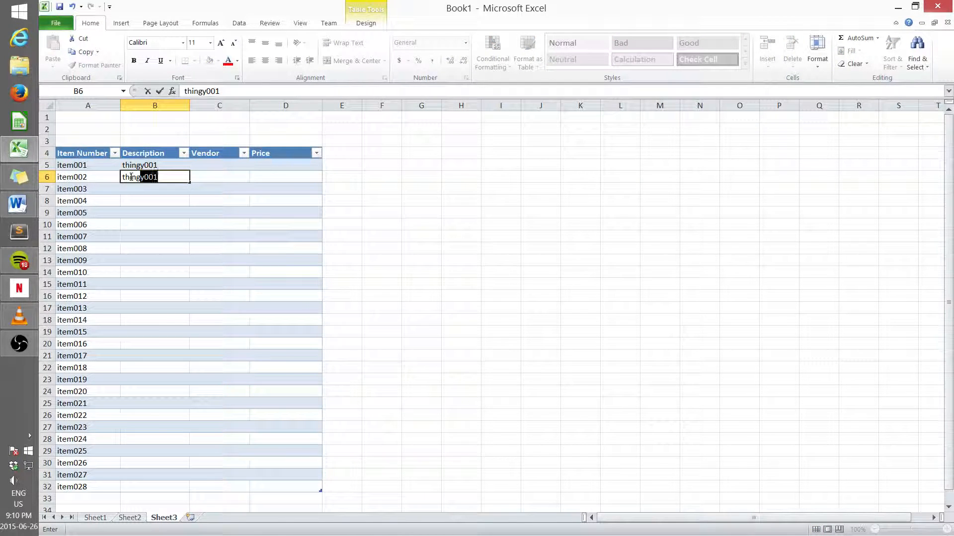
text(0002)
key(BackSpace)
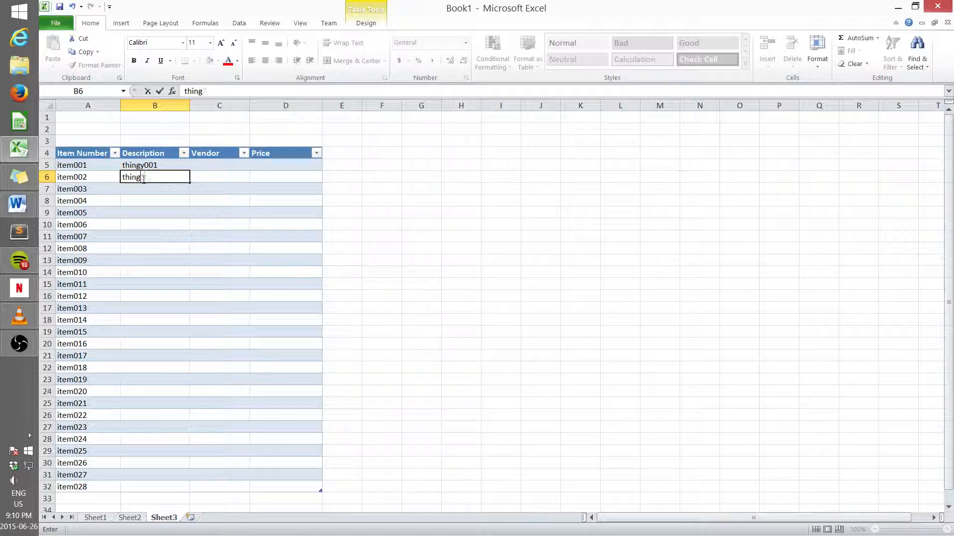
text(y0)
click(192, 222)
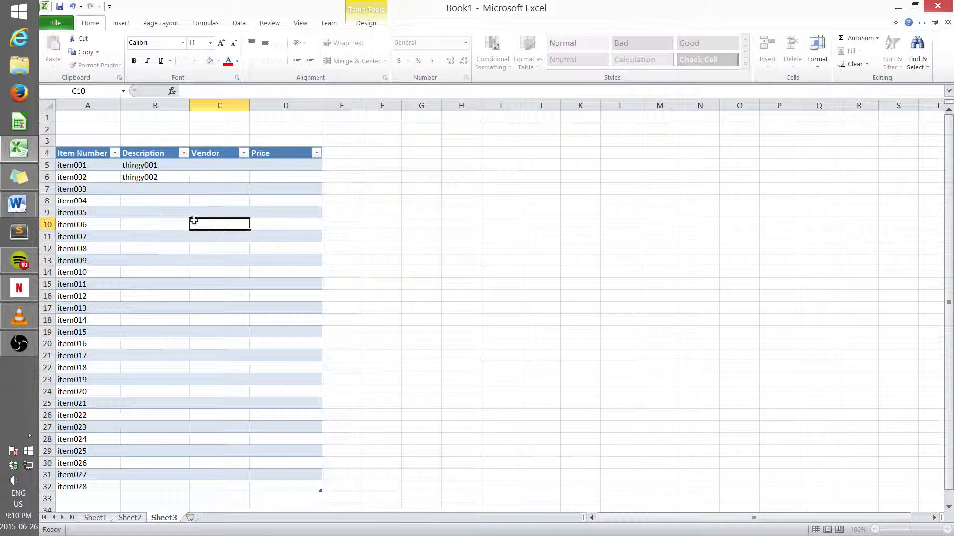
drag(166, 167, 163, 491)
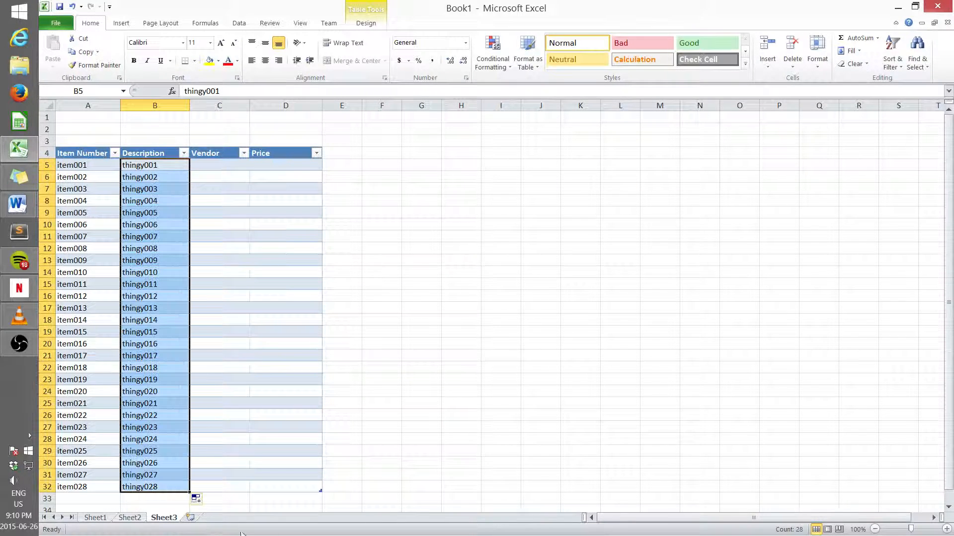
Step: Enter guy01 as the first vendor and fill the vendor series down through row 14
click(224, 166)
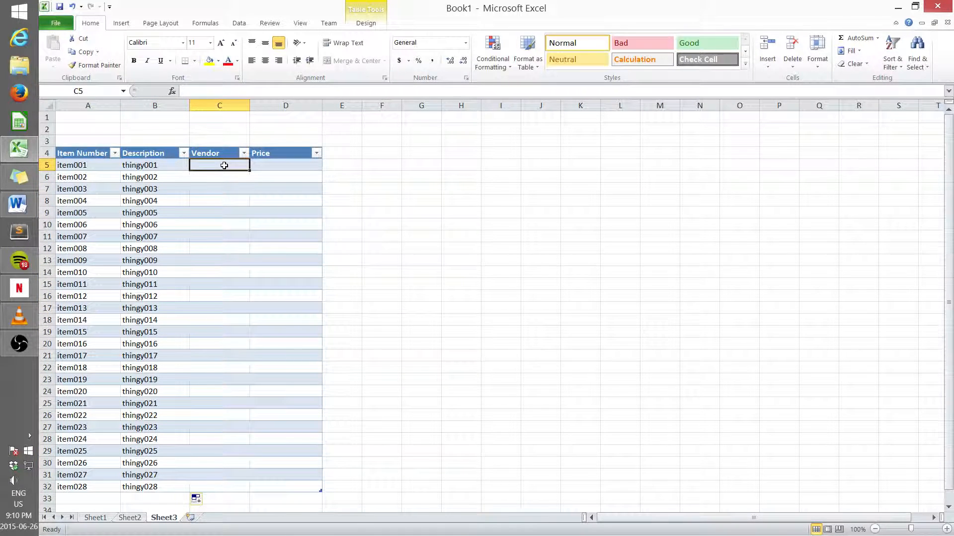
text(guy01)
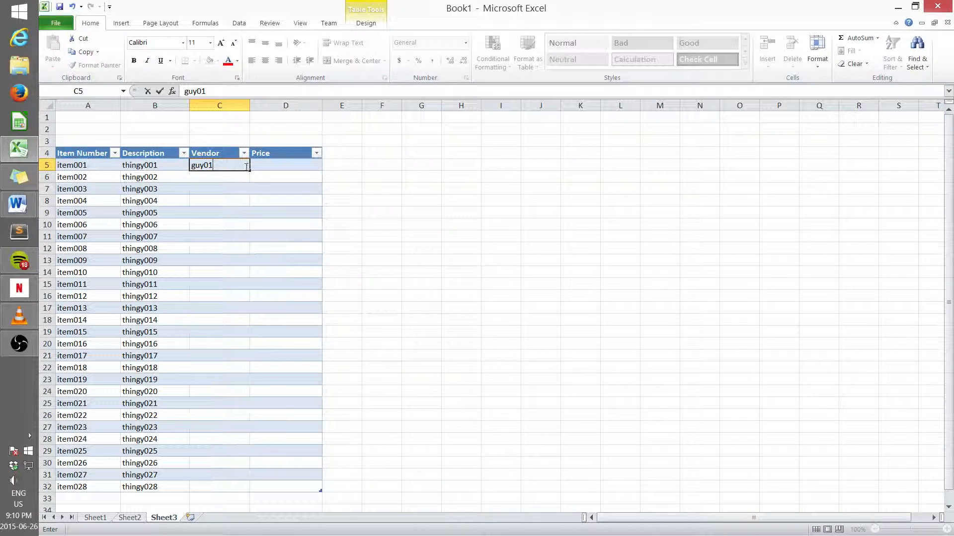
key(Return)
click(236, 164)
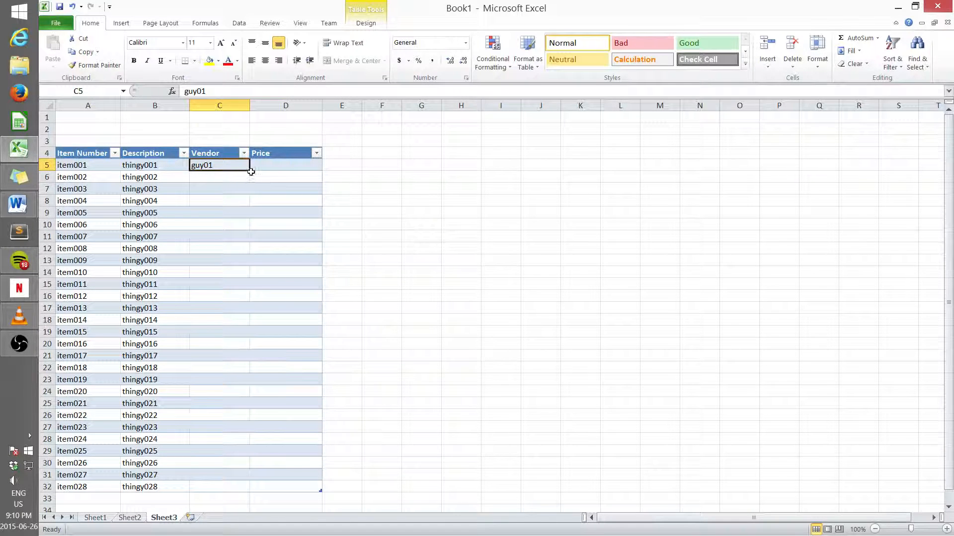
drag(250, 171, 253, 277)
click(220, 292)
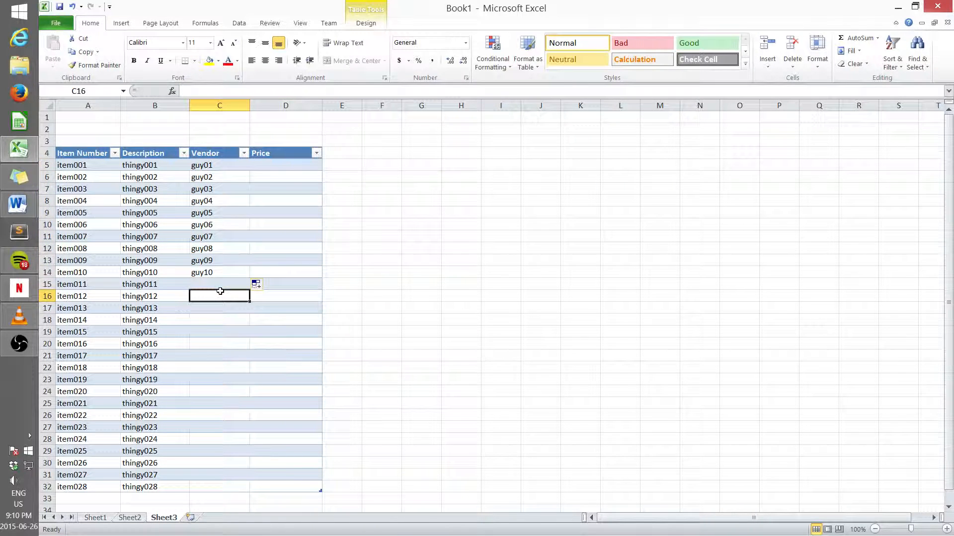
Step: Enter spaceport002 as the vendor for rows 15 and 16 and fill it down through row 24
click(219, 284)
text(sp)
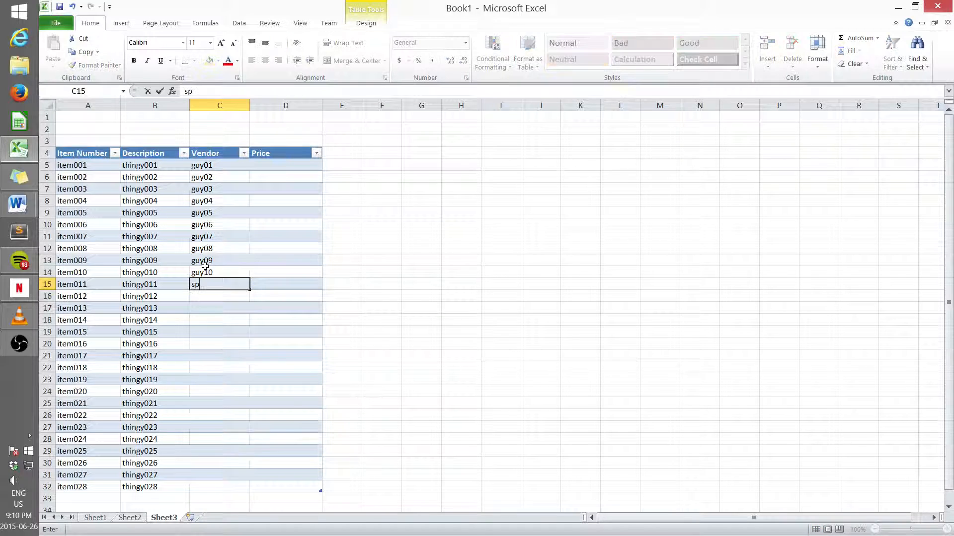
text(aceport002)
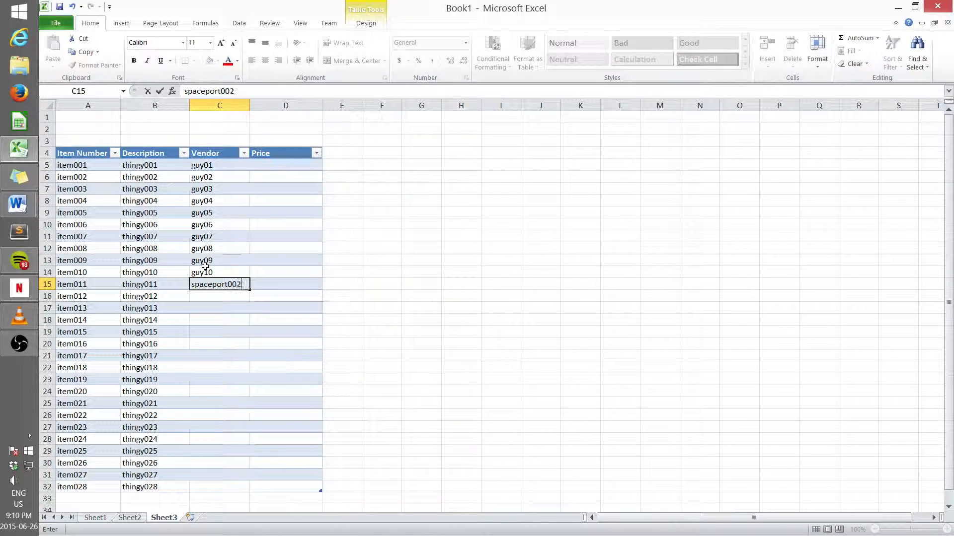
drag(205, 270, 276, 271)
click(200, 296)
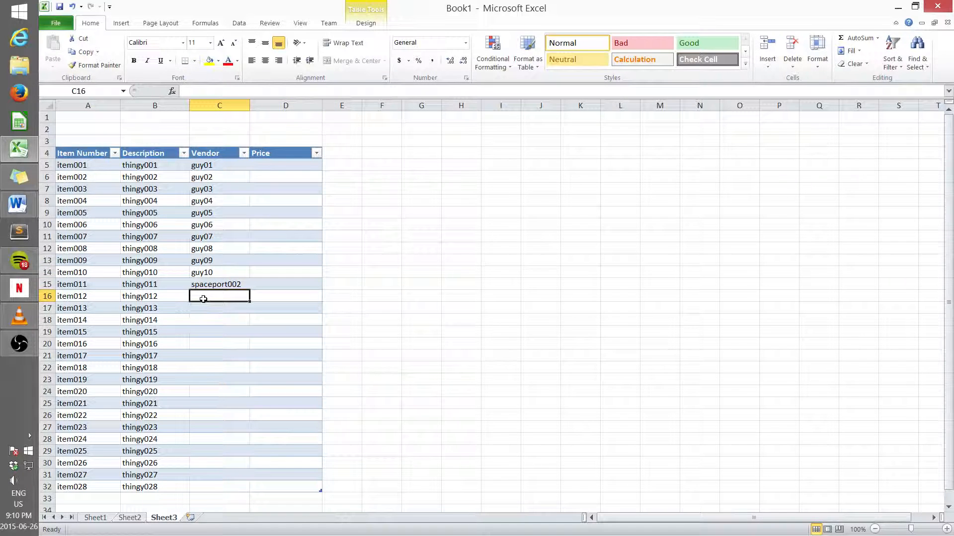
text(spaceport0)
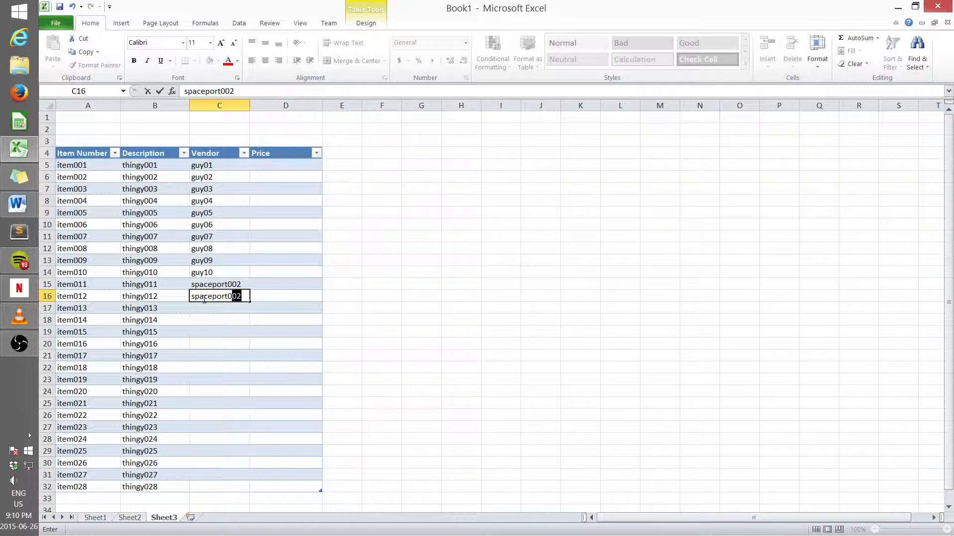
text(02)
key(Return)
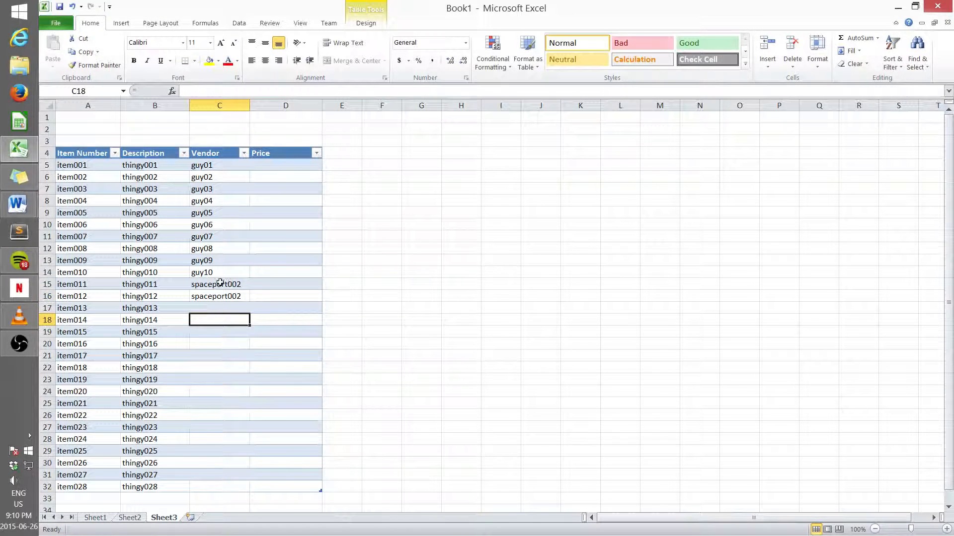
drag(223, 284, 240, 393)
click(219, 402)
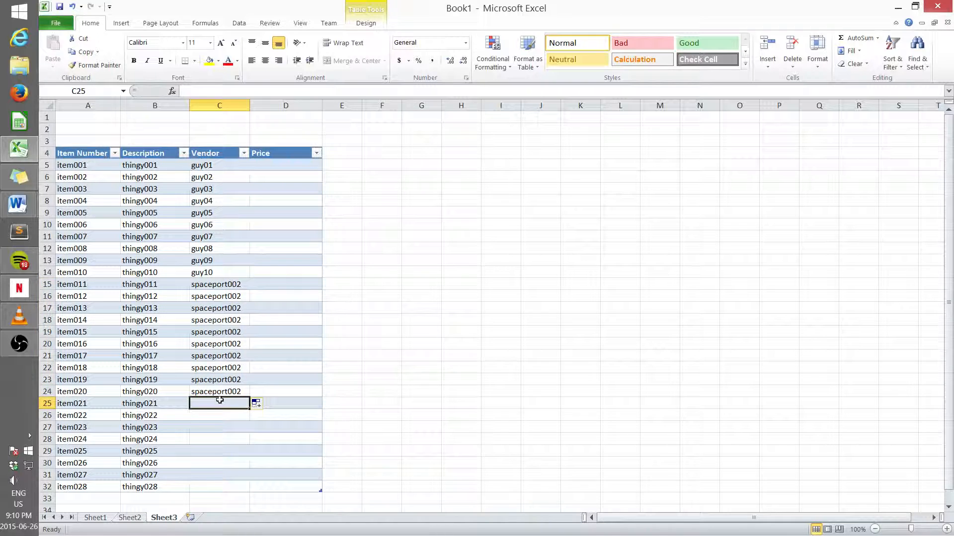
Step: Enter place179 as the vendor for rows 25 and 26 and fill it down to row 32
text(p)
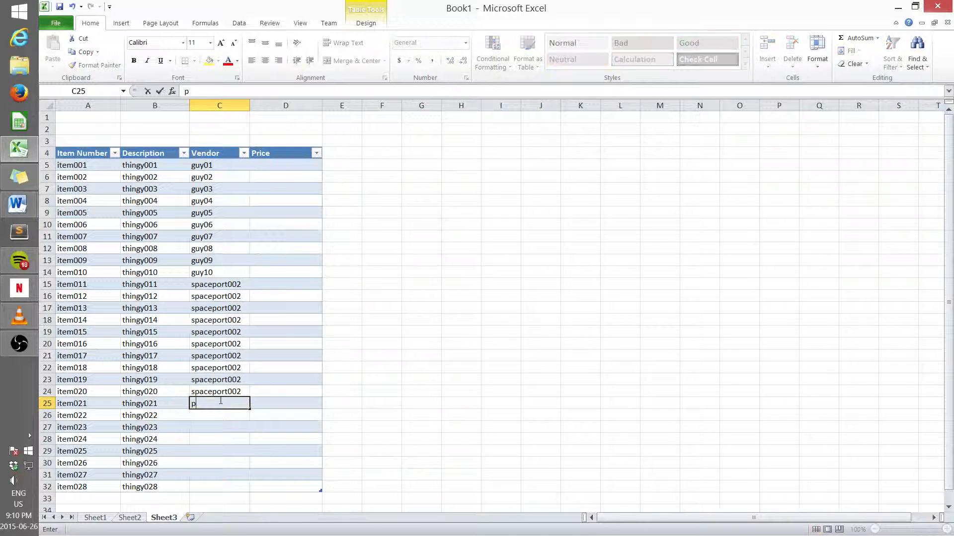
text(lace179)
click(217, 417)
text(place1)
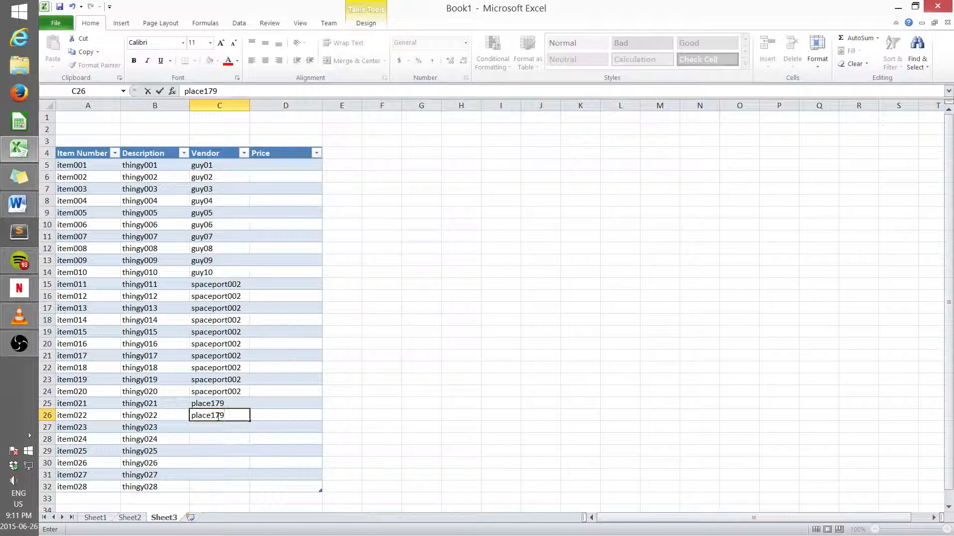
key(Return)
drag(224, 403, 246, 418)
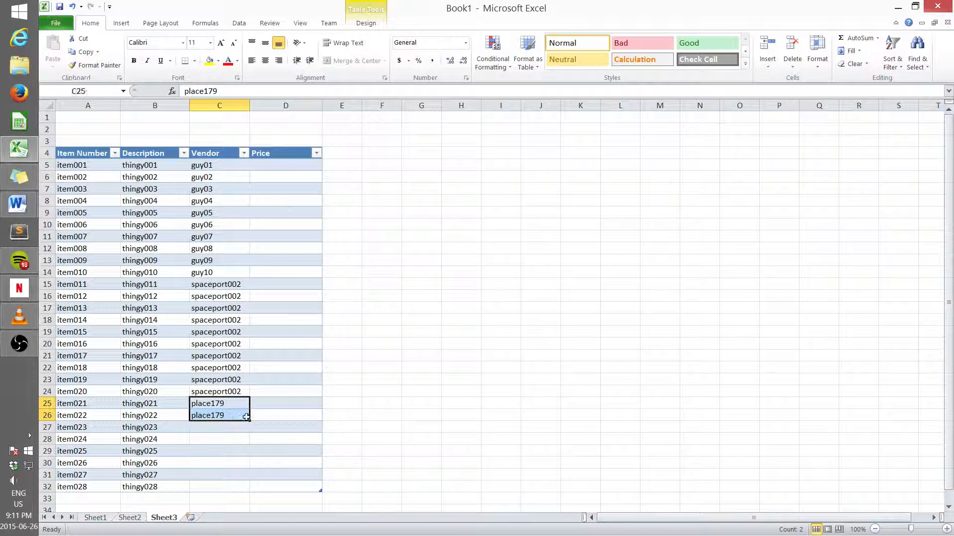
click(248, 420)
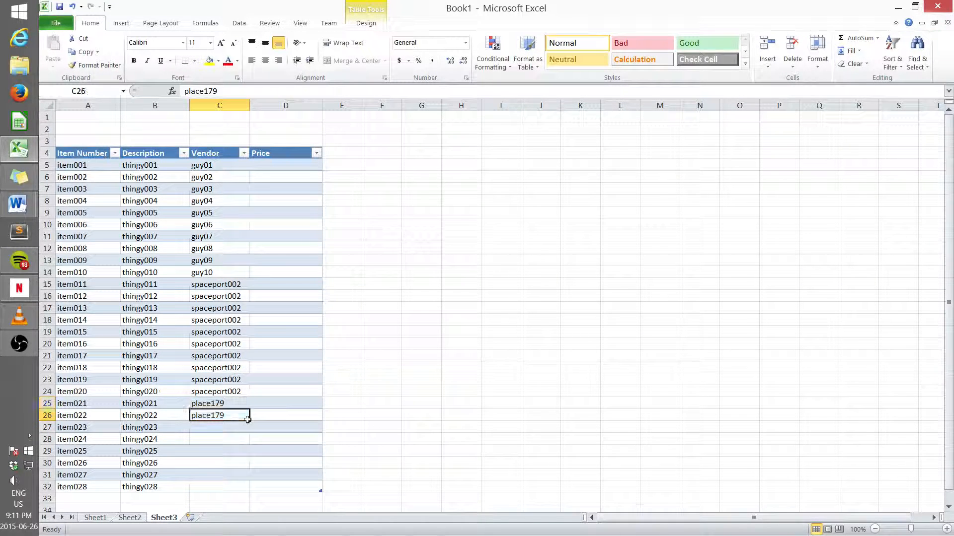
drag(237, 405, 253, 489)
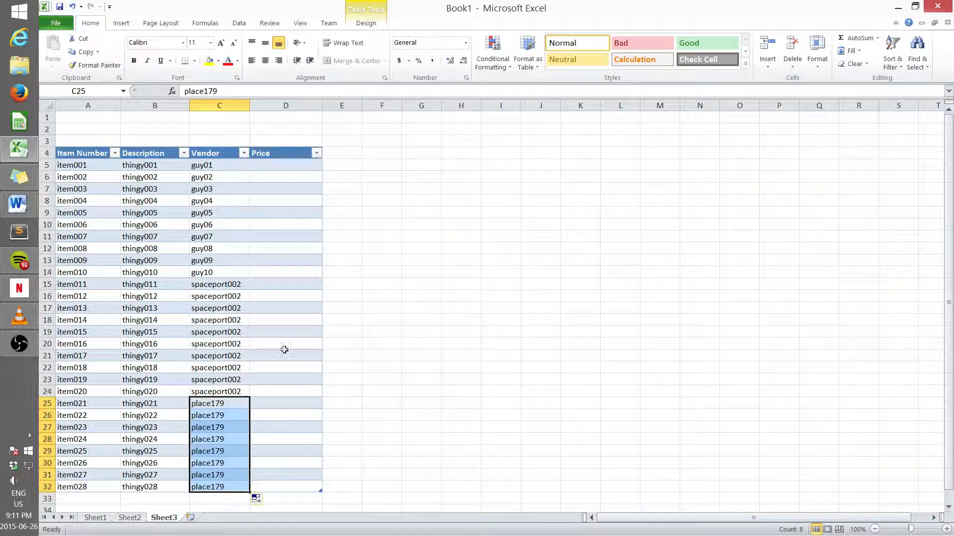
Step: Enter prices 1.10 and 1.2 for the first two items and fill the price series down to row 32
click(264, 164)
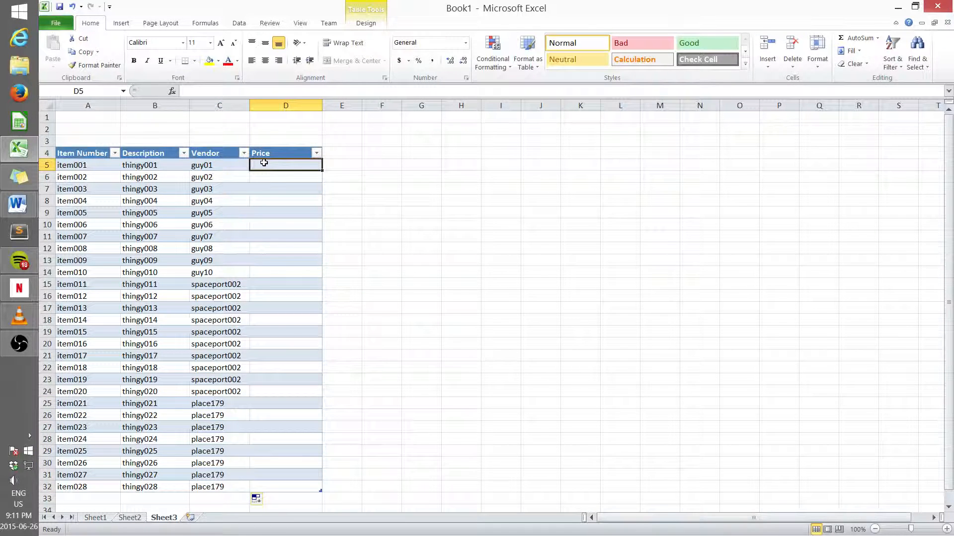
text(1.10)
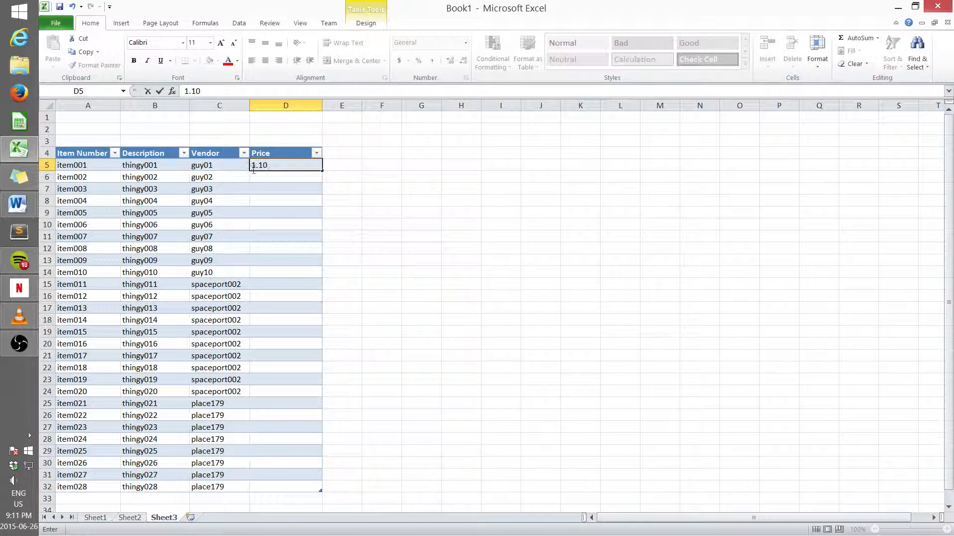
click(266, 180)
text(1.20)
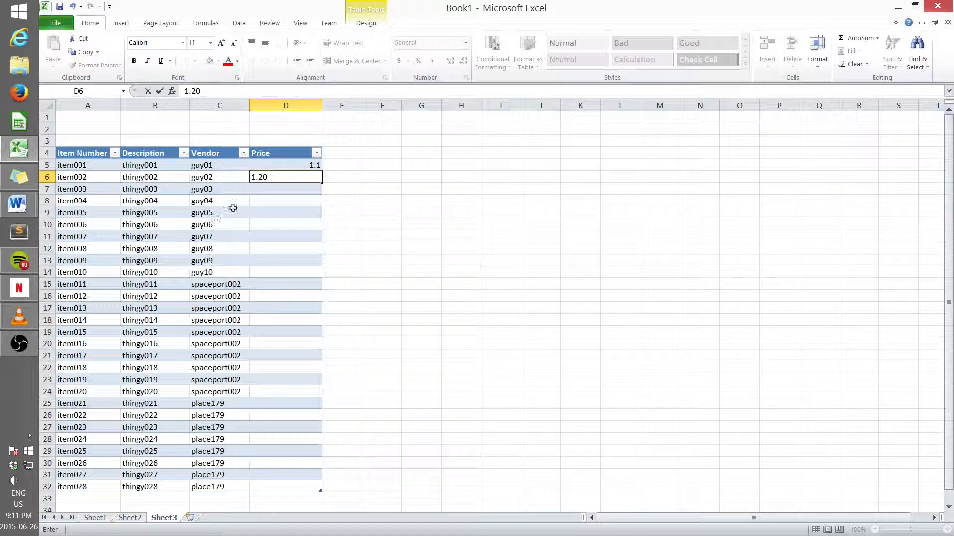
click(312, 222)
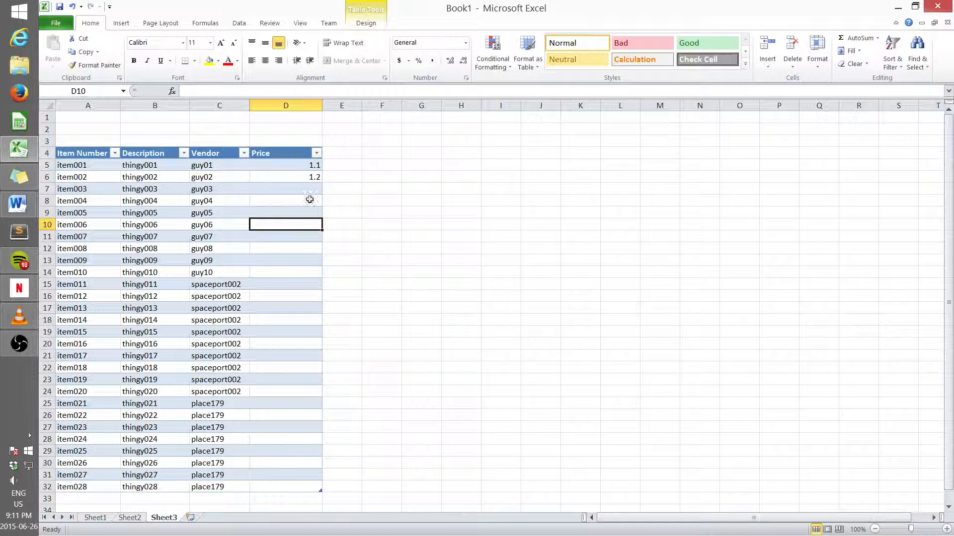
click(304, 169)
drag(304, 171, 313, 488)
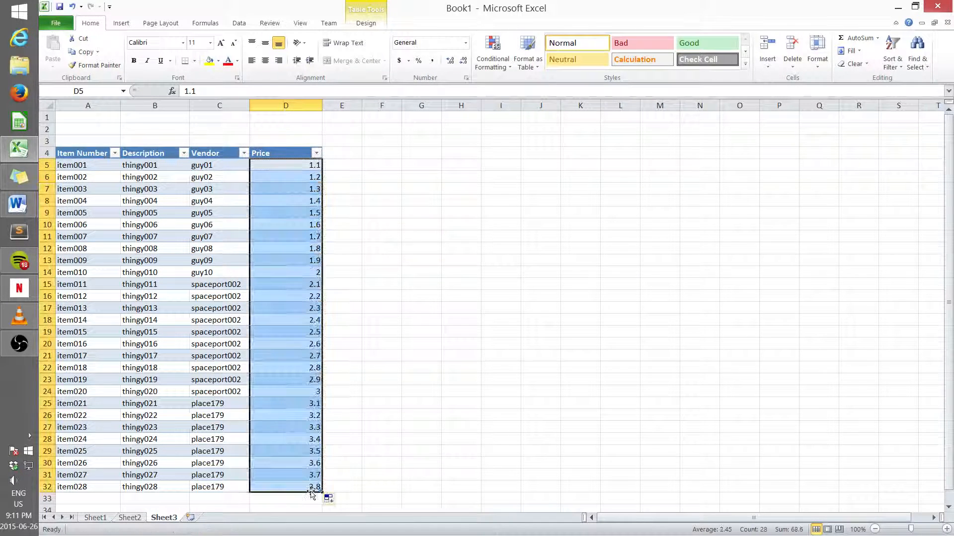
Step: Format the Price column as Currency with 2 decimal places and the $ symbol
right_click(300, 205)
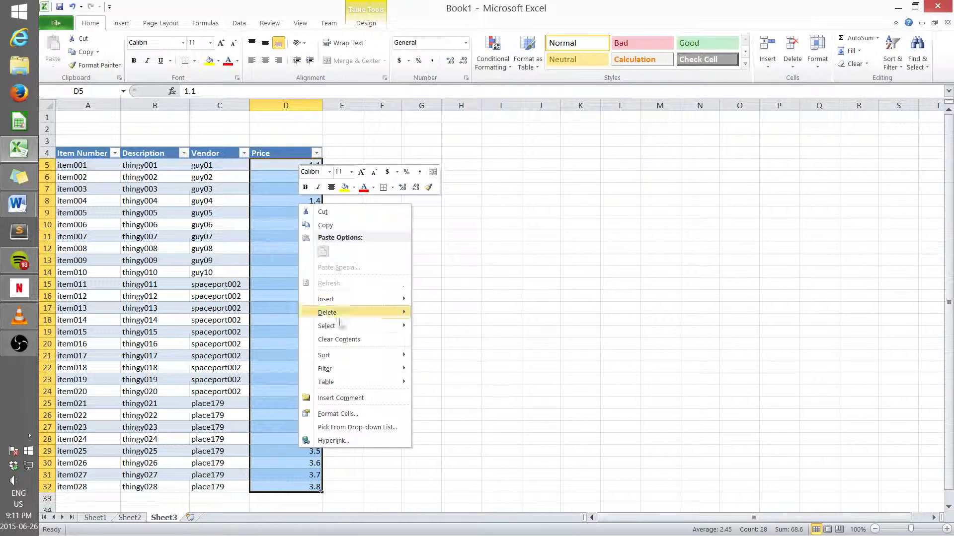
click(351, 416)
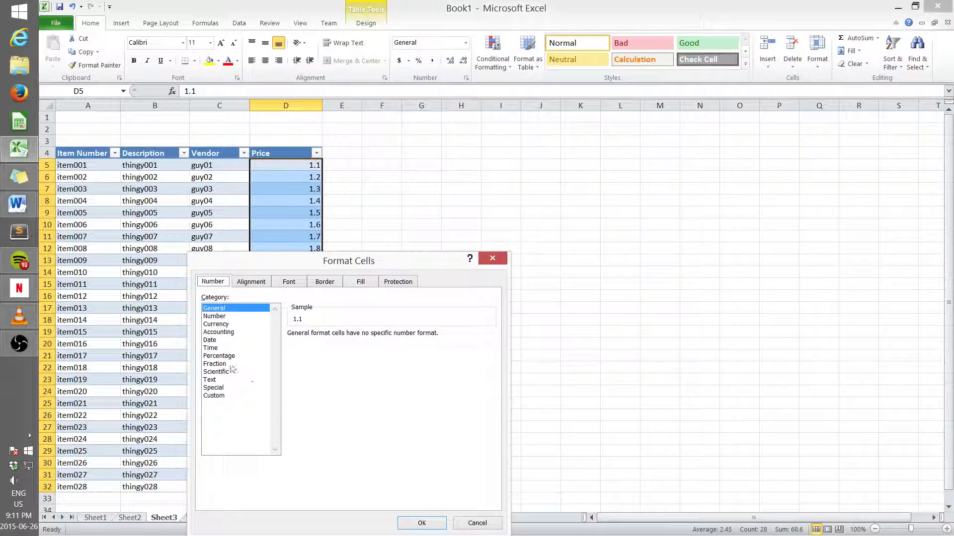
click(220, 325)
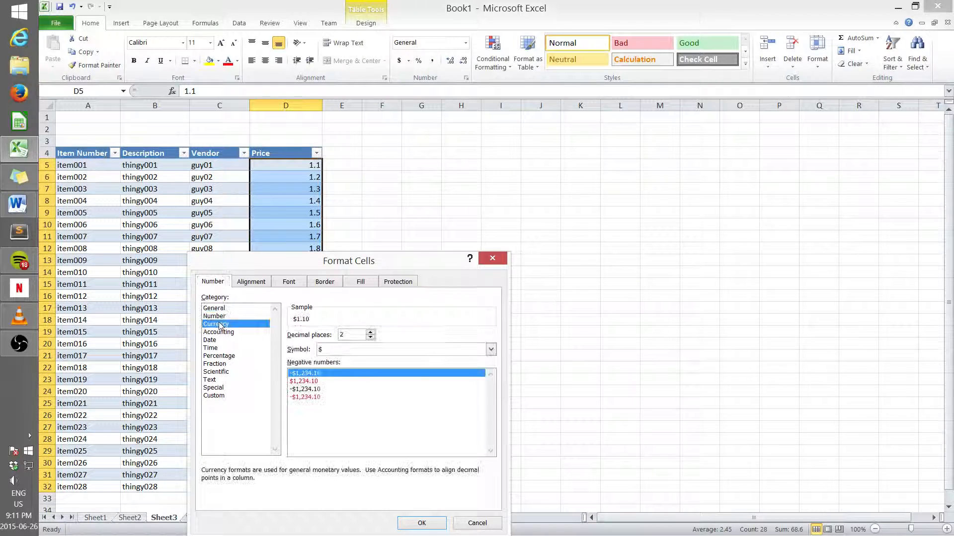
click(421, 523)
click(386, 439)
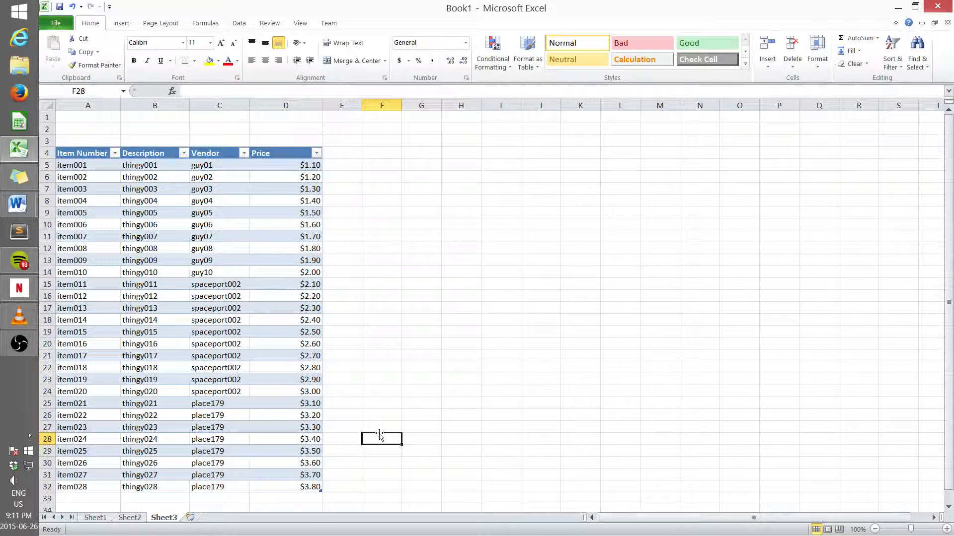
Step: Return to Sheet1 and select the first data cell of its item table
click(96, 518)
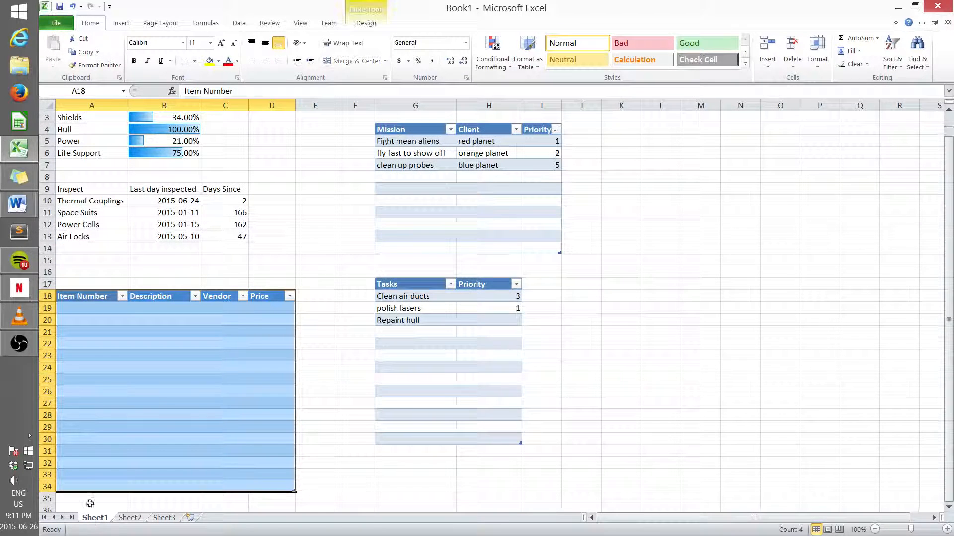
click(92, 308)
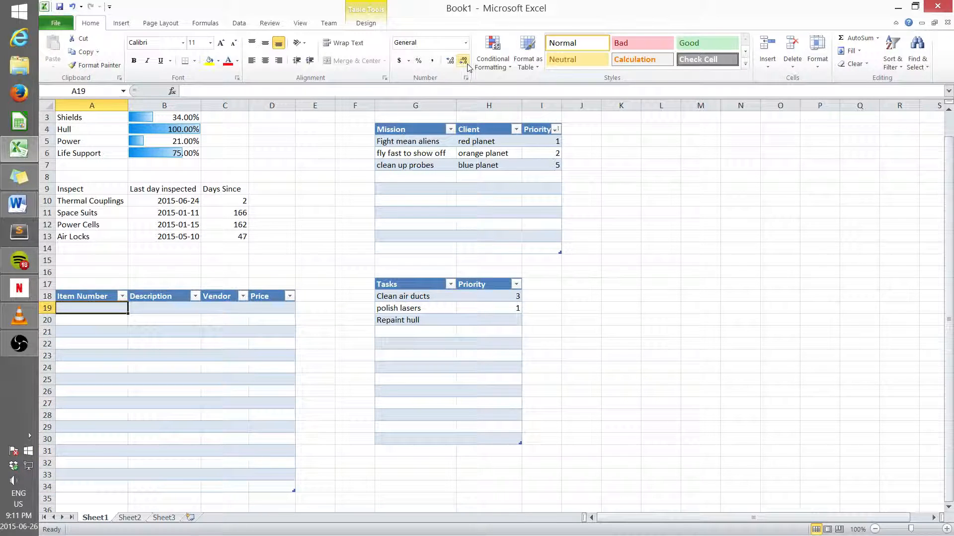
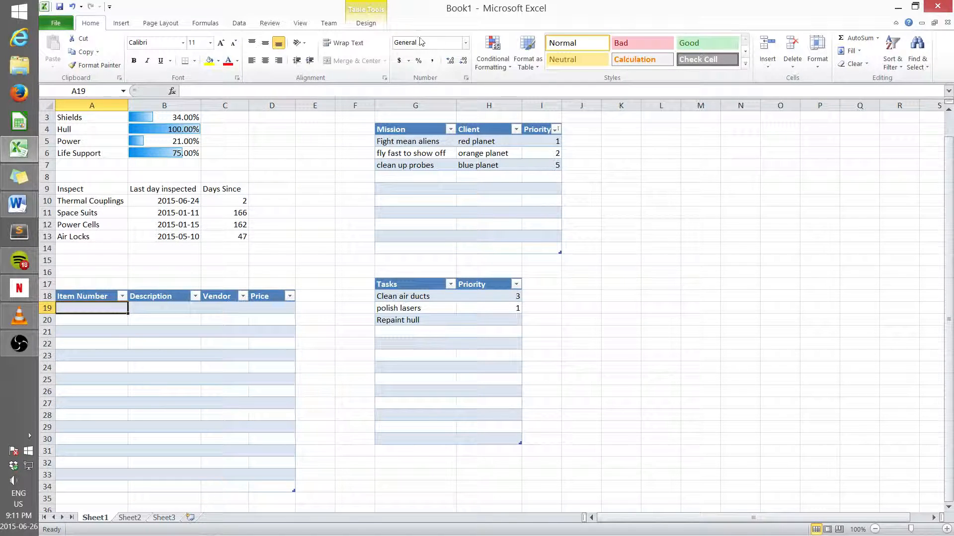
Step: Add List data validation to the first Item Number cell, using Sheet3's item numbers A5:A32 as the source
click(239, 23)
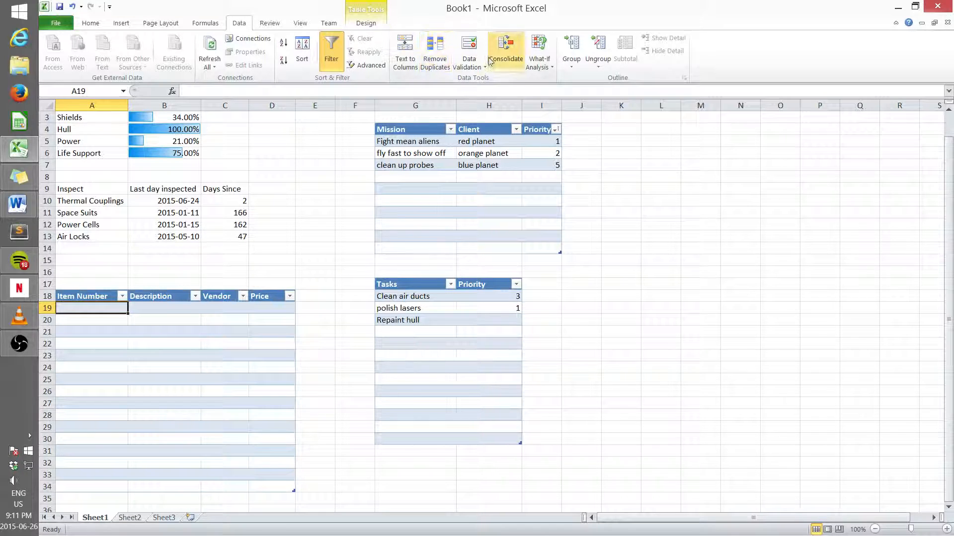
click(469, 64)
click(484, 80)
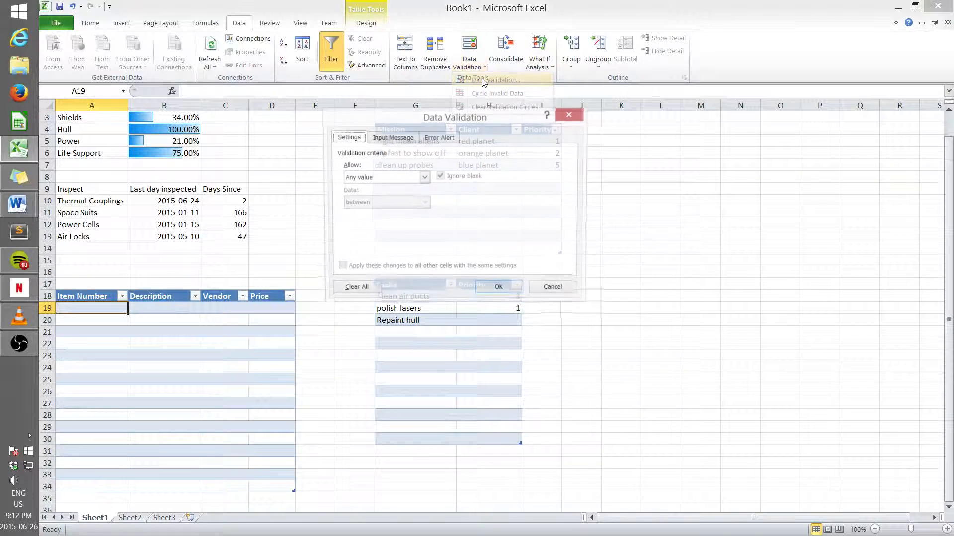
click(425, 178)
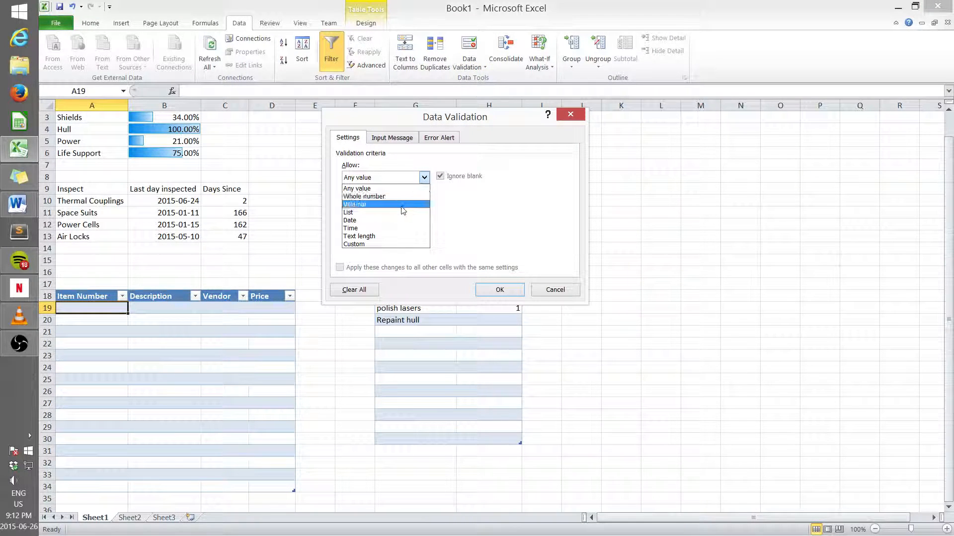
click(402, 212)
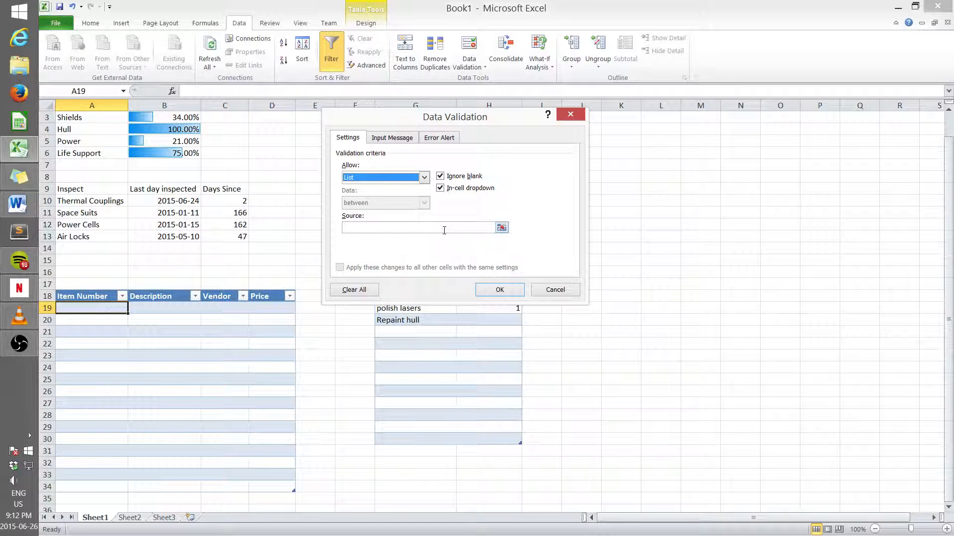
click(370, 230)
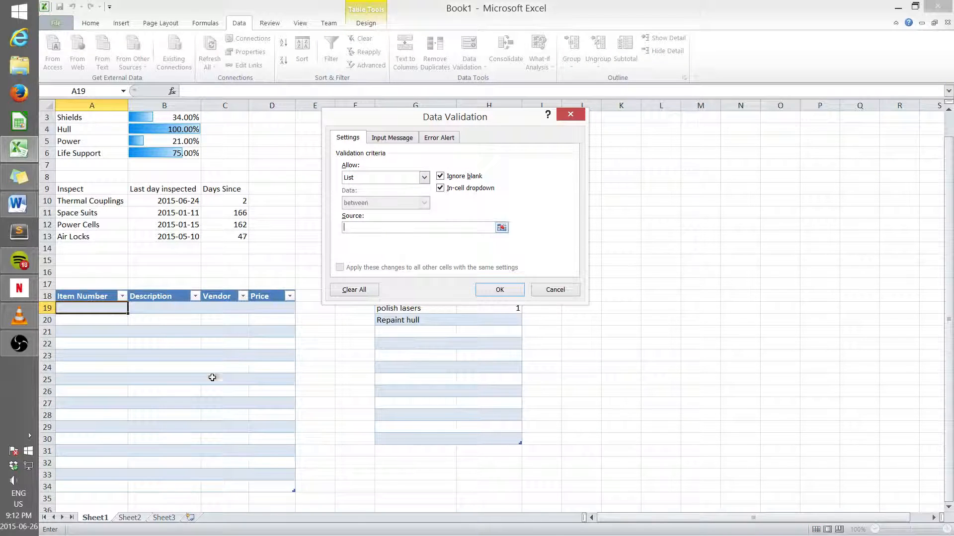
click(159, 518)
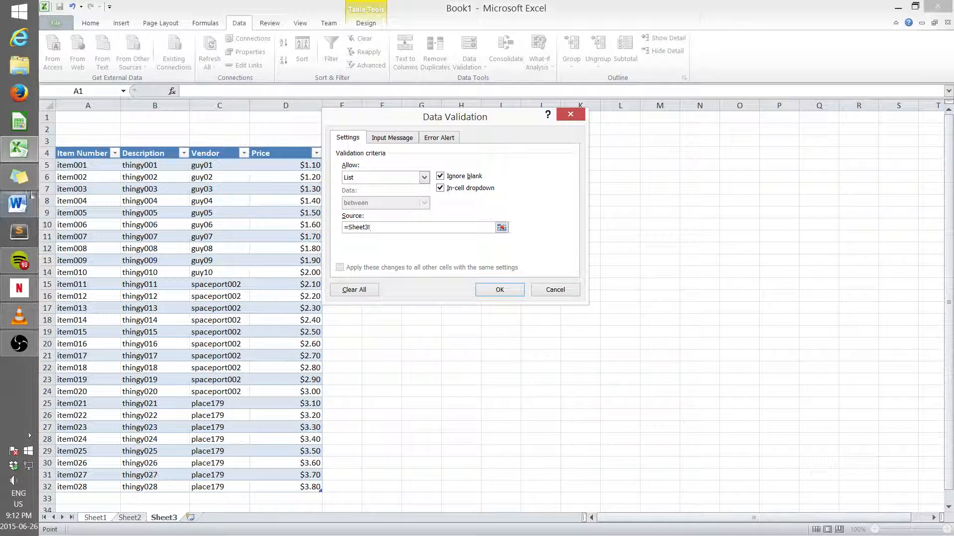
drag(93, 163, 98, 486)
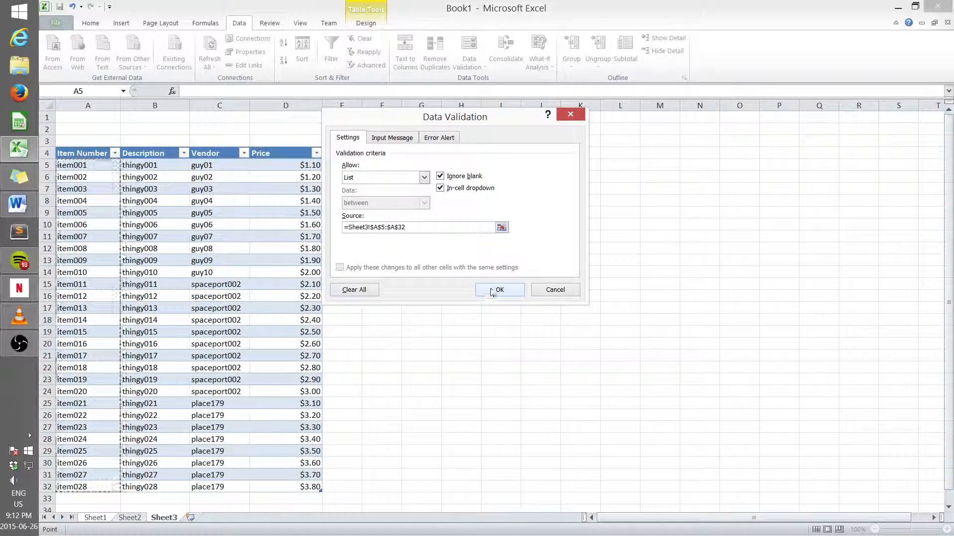
click(492, 291)
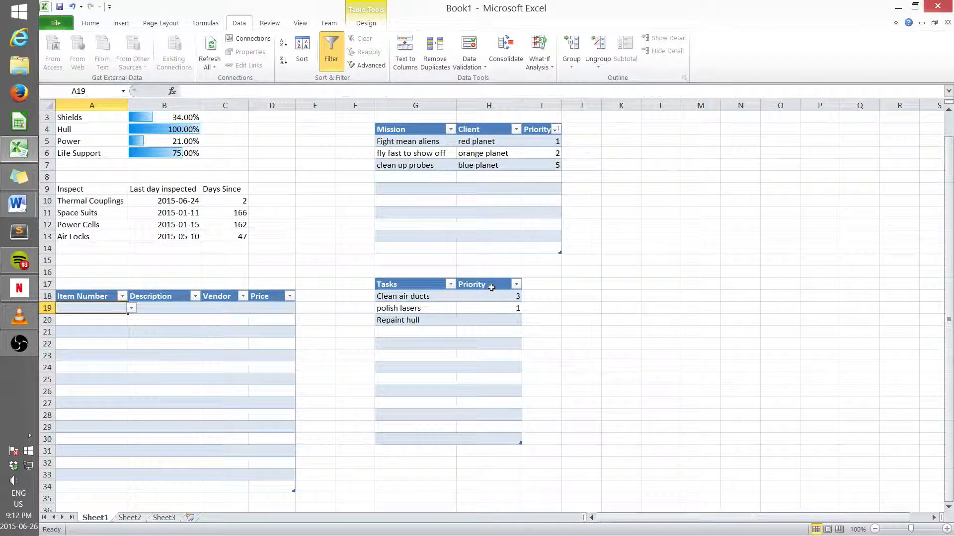
Step: Pick item019 from the item number dropdown in the first row of the item table
click(132, 308)
mouse_move(133, 332)
mouse_down()
mouse_move(135, 374)
mouse_move(134, 332)
mouse_move(135, 349)
mouse_up()
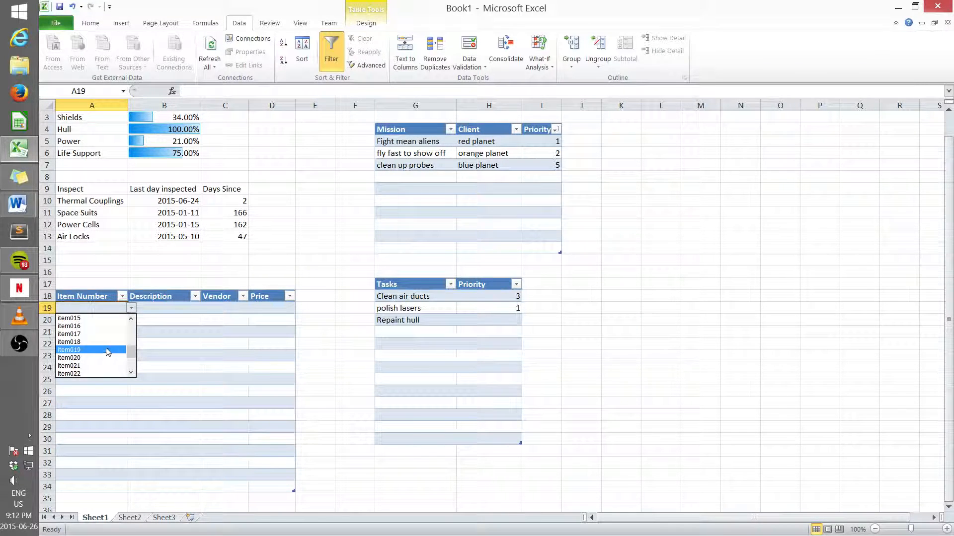
click(108, 351)
Step: Fill the item number down the table to row 34
click(113, 319)
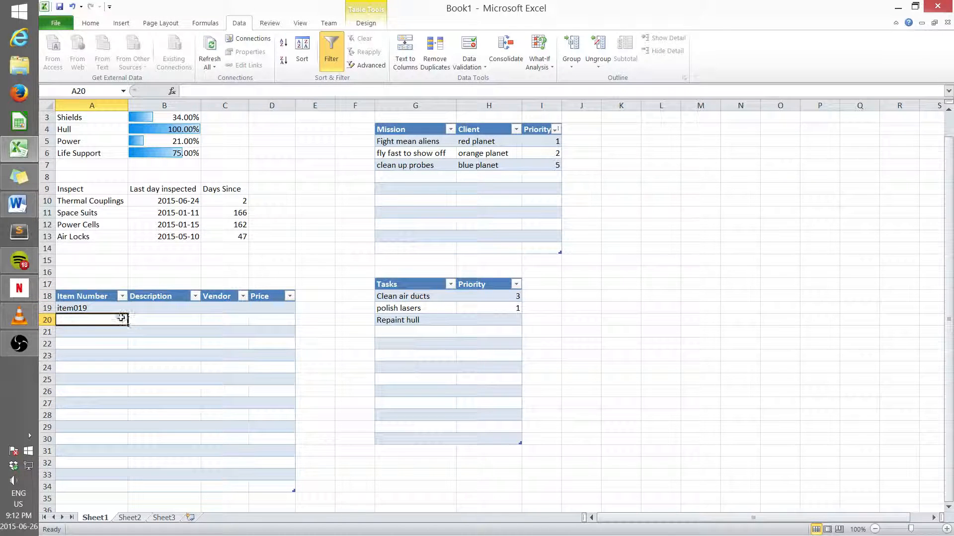
click(111, 307)
click(129, 317)
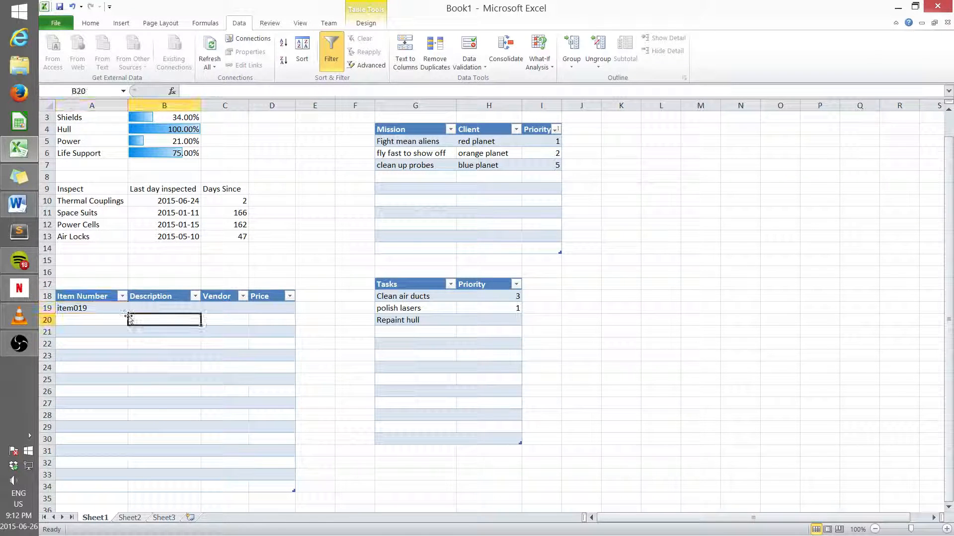
click(121, 309)
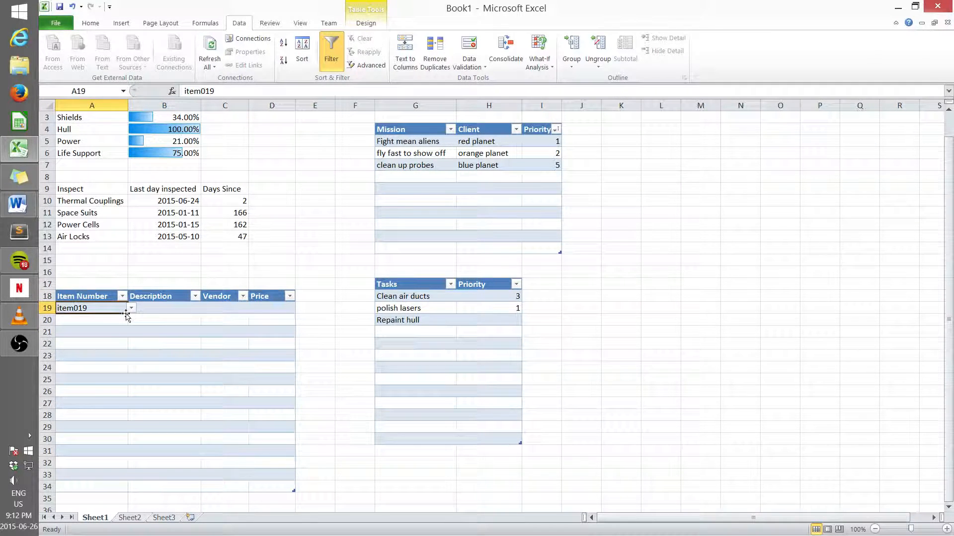
drag(128, 314, 129, 491)
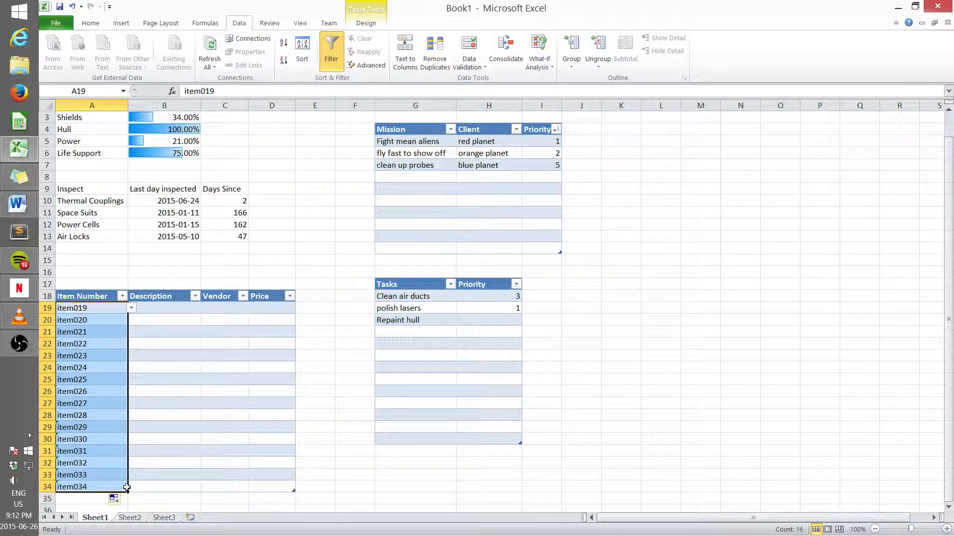
Step: Pick item023 from the dropdown in row 24 of the item table
click(120, 368)
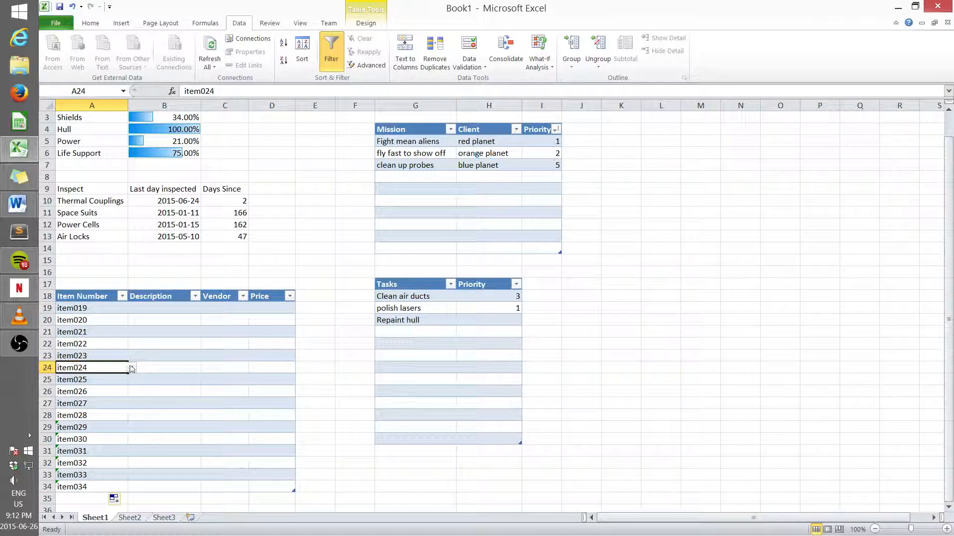
click(131, 368)
click(111, 393)
click(142, 404)
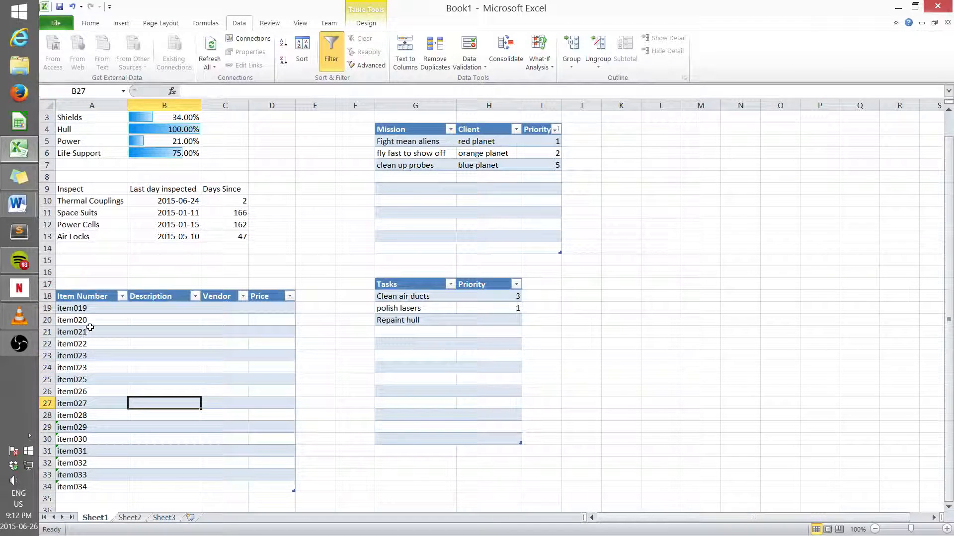
Step: Clear the item numbers from rows 20 to 34
drag(88, 323, 115, 483)
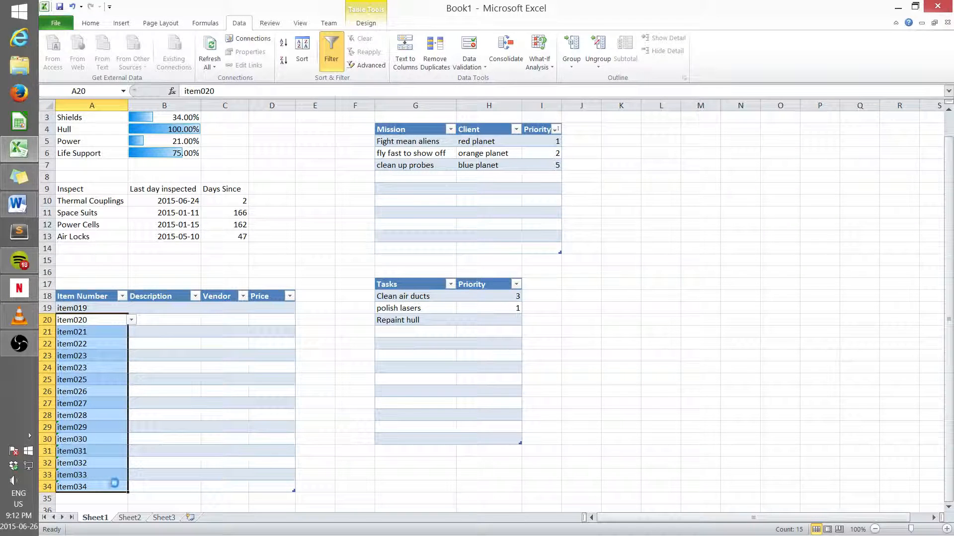
key(Delete)
click(155, 353)
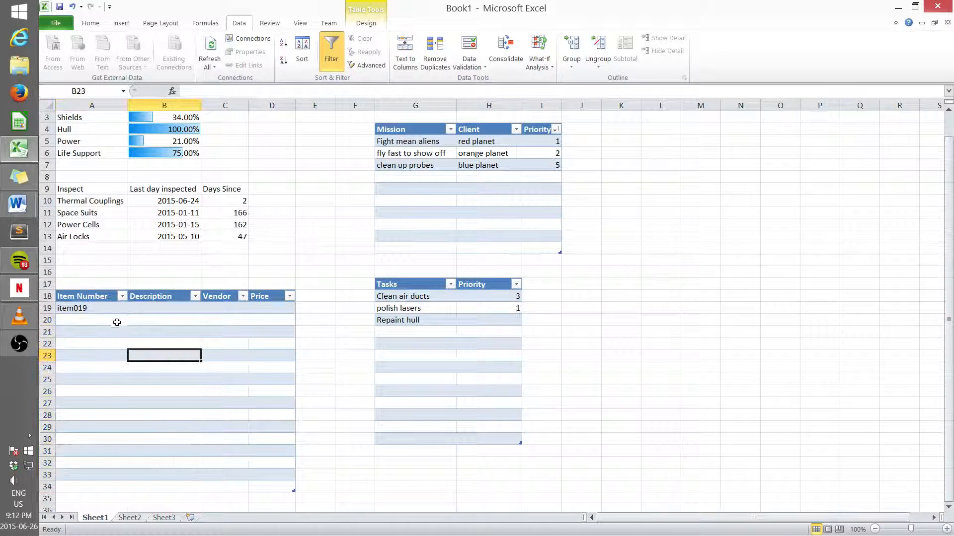
Step: Pick item004 from the item number dropdown in row 20
click(112, 321)
click(131, 320)
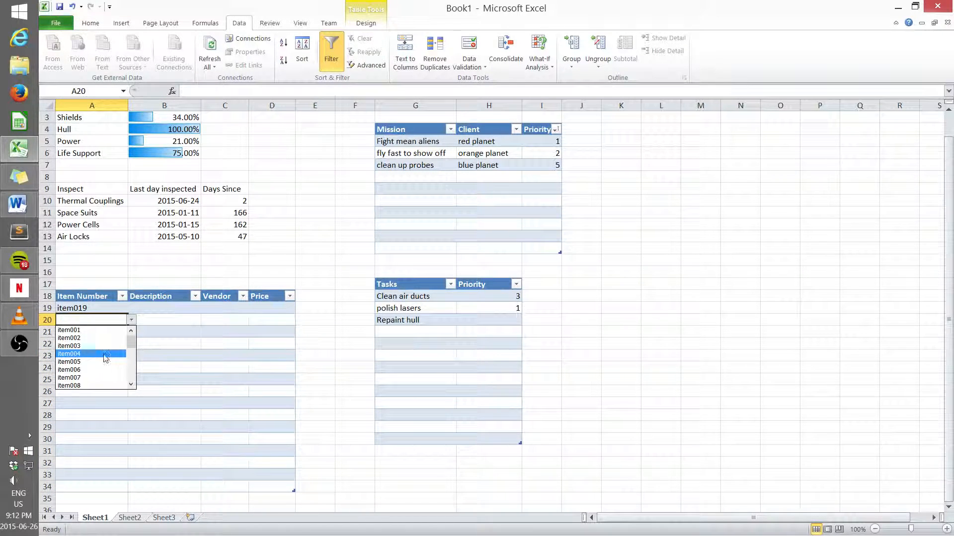
click(75, 353)
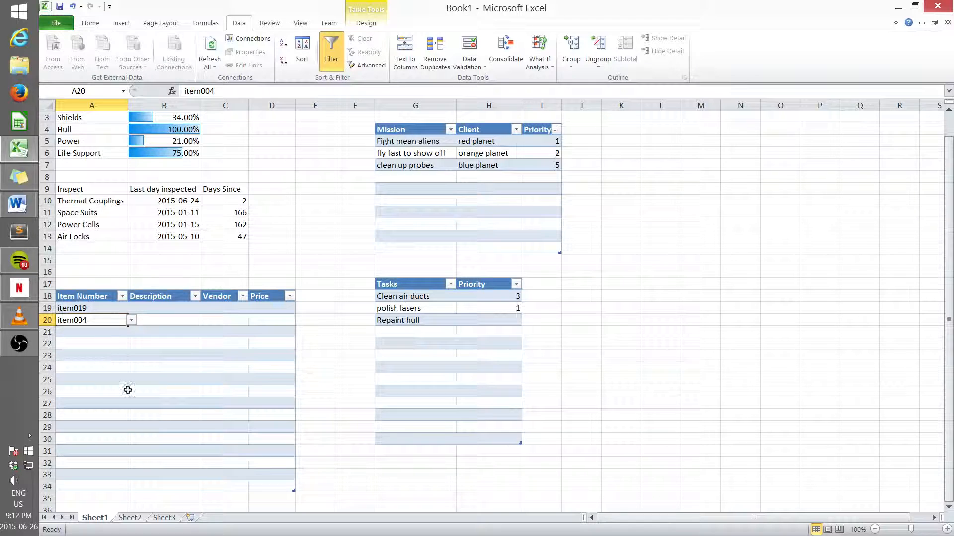
Step: Start a VLOOKUP formula in the first Description cell of the item table
click(149, 309)
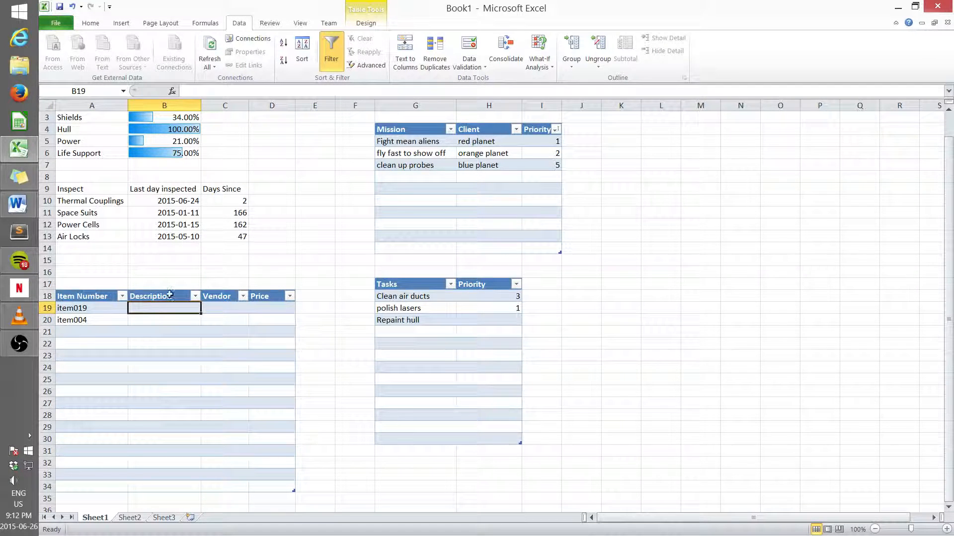
click(197, 90)
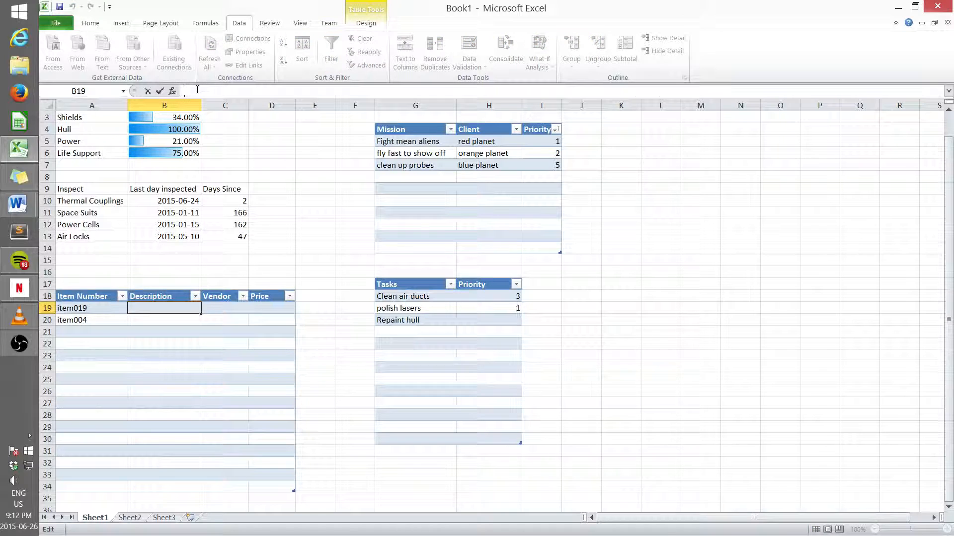
text(=vl)
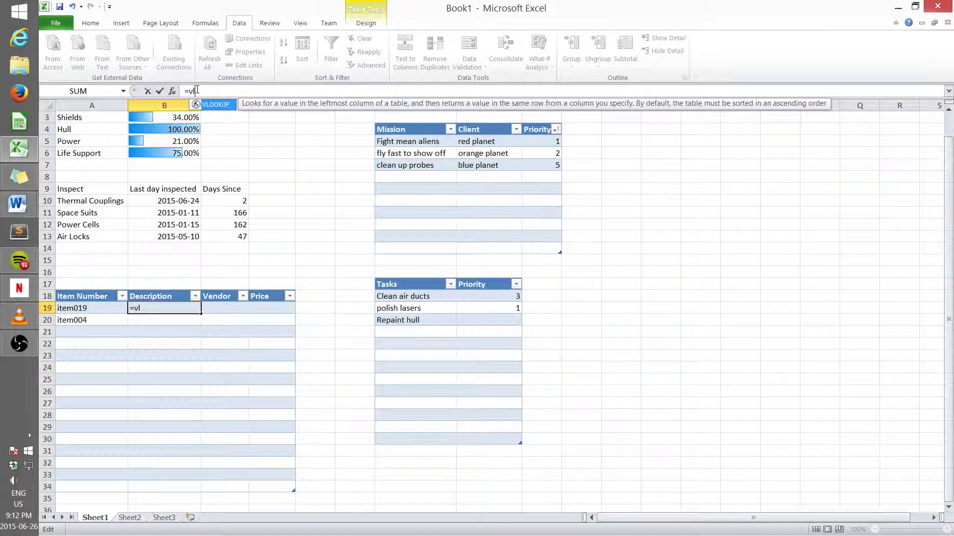
double_click(218, 106)
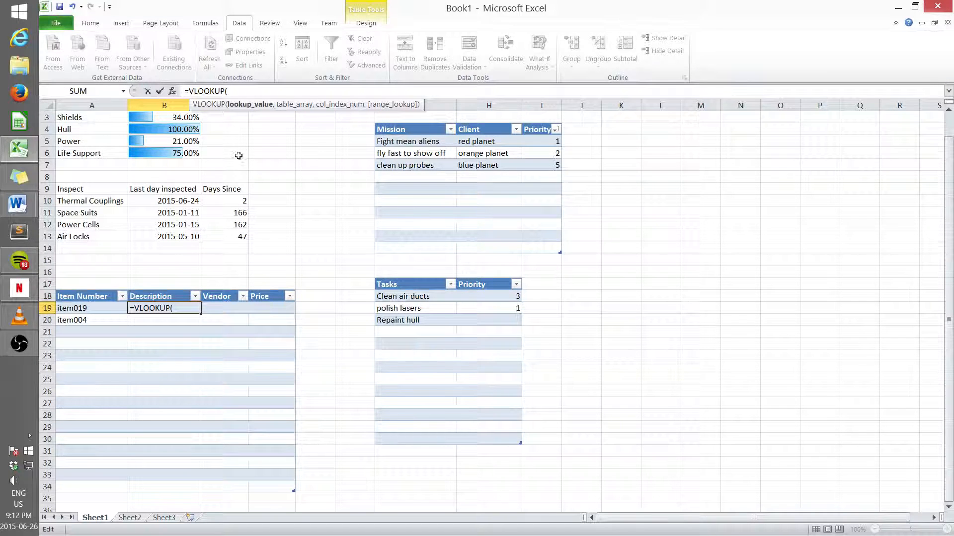
Step: Use the Sheet3 table's Item Number column as the VLOOKUP lookup value
click(162, 518)
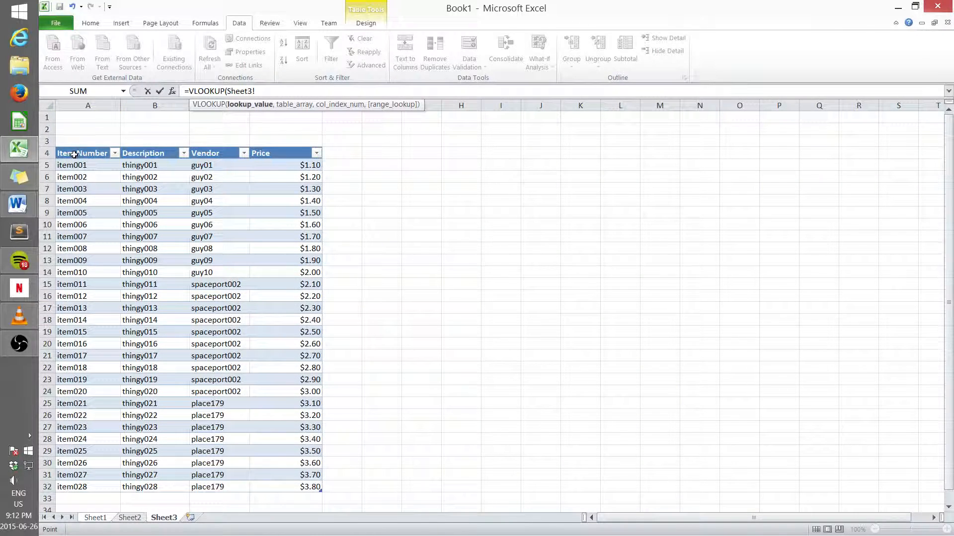
drag(75, 166, 276, 479)
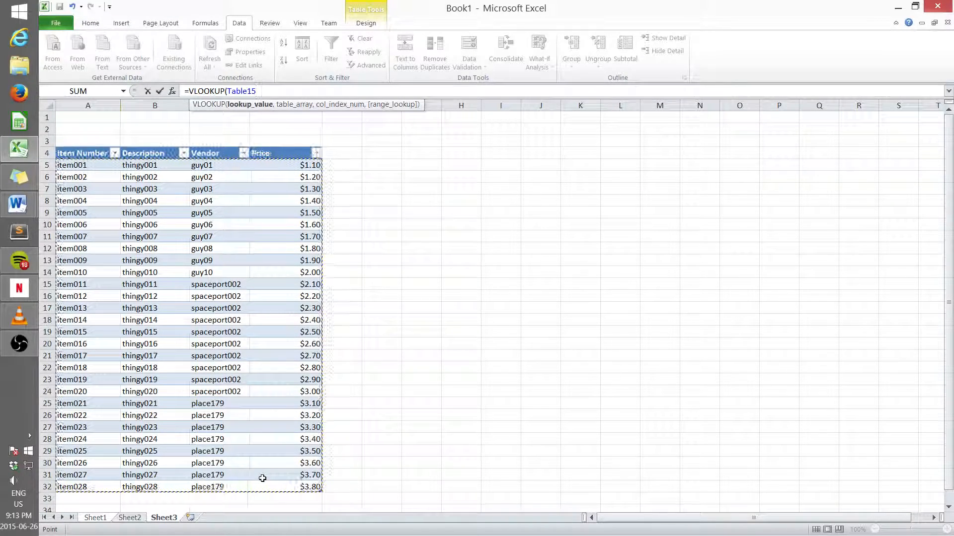
click(370, 213)
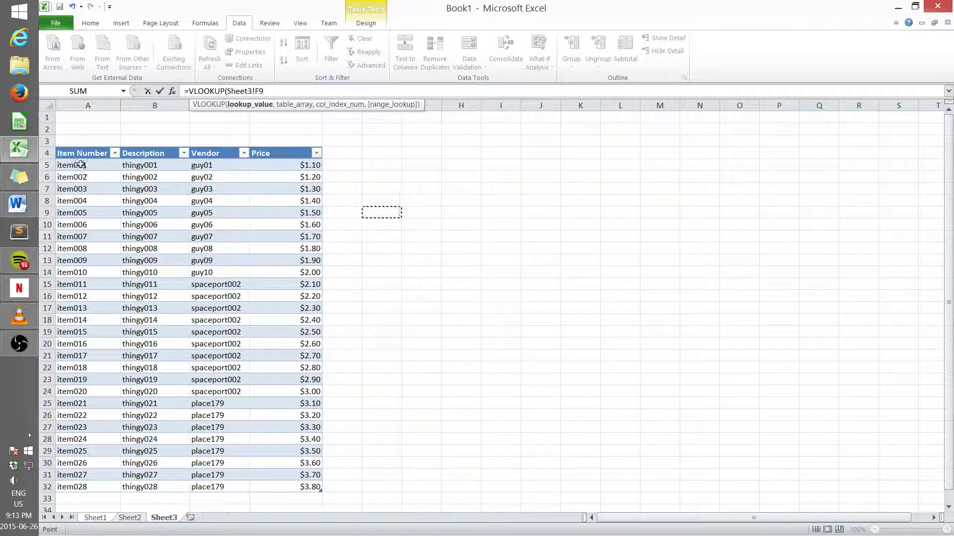
drag(81, 165, 76, 487)
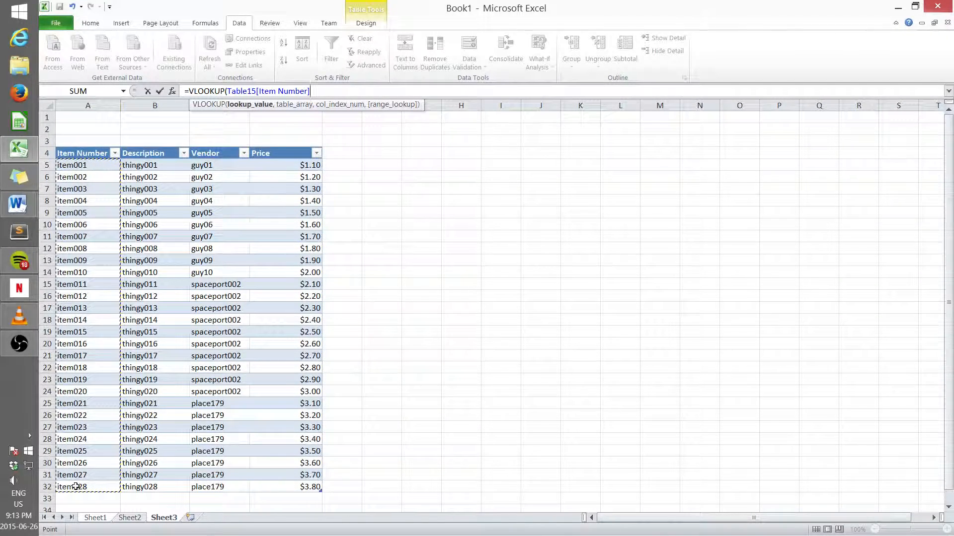
text(,)
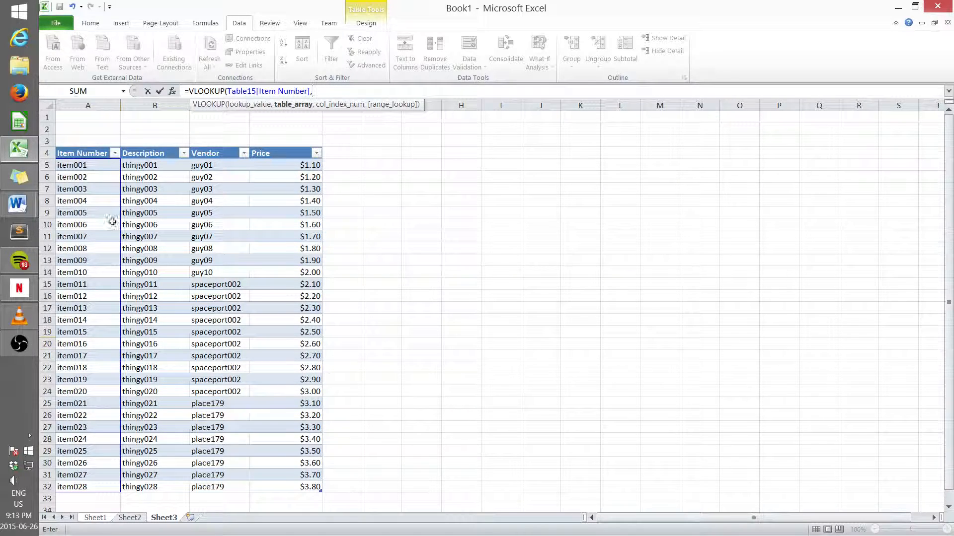
Step: Select the whole Sheet3 item table as the VLOOKUP table array
drag(74, 165, 272, 487)
text(,)
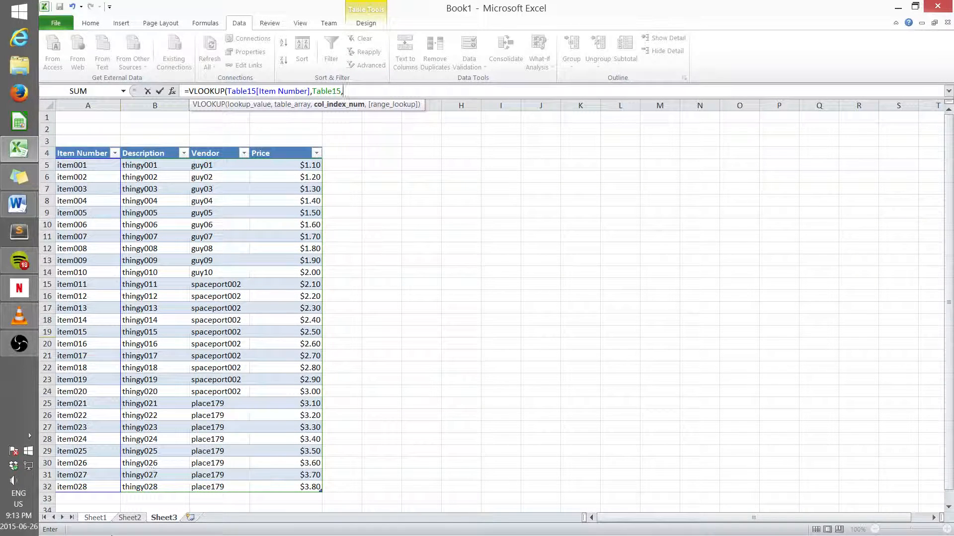
Step: Try to finish the VLOOKUP with column index 2 after switching sheets, and dismiss the formula error
click(100, 520)
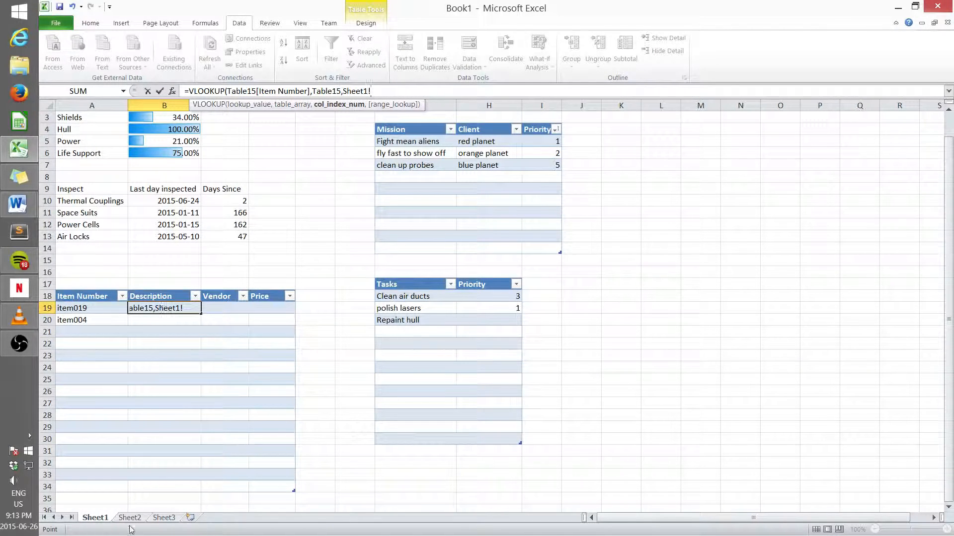
click(163, 518)
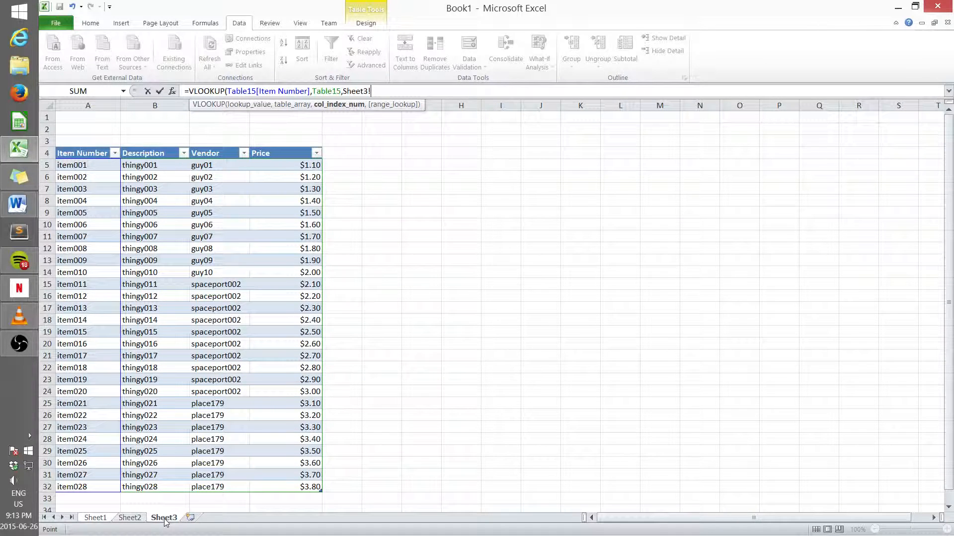
text(,2)
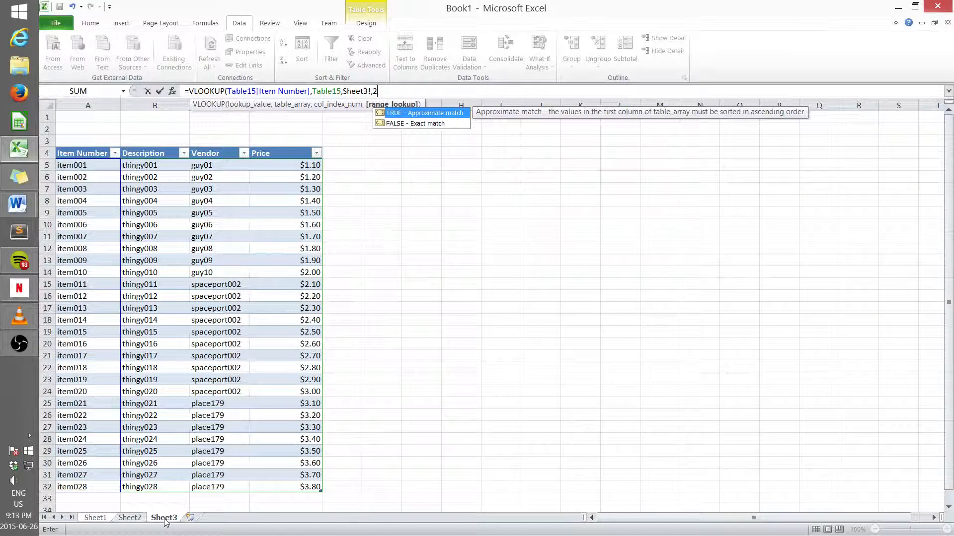
text(,)
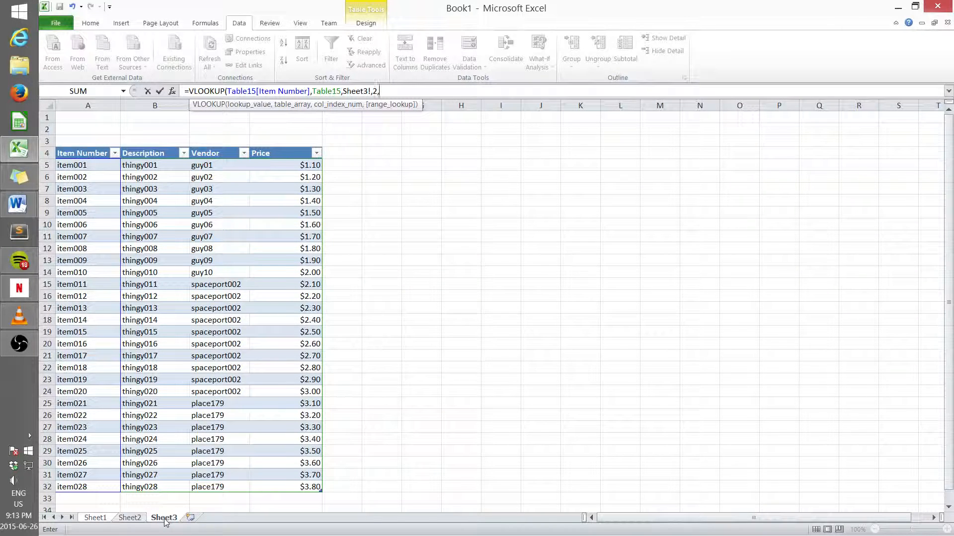
text(F)
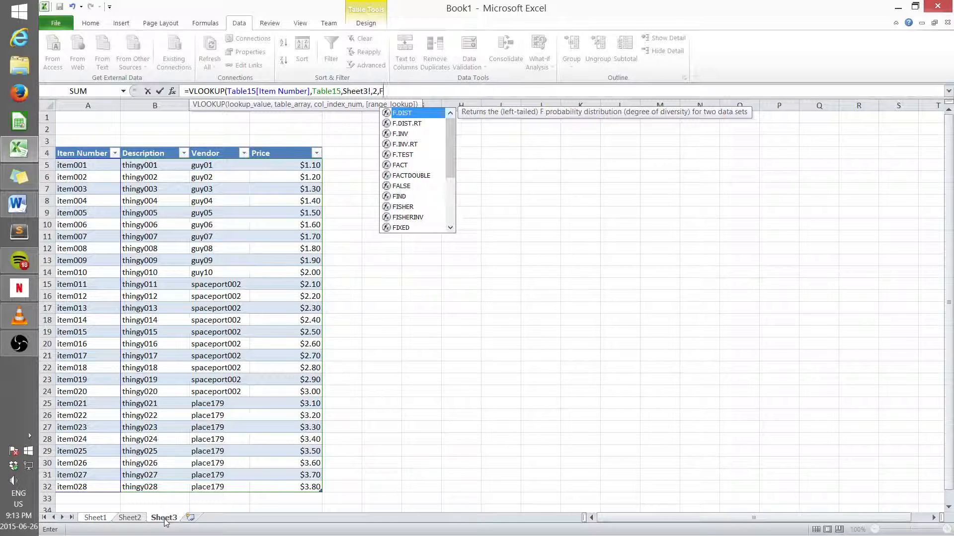
key(Escape)
key(BackSpace)
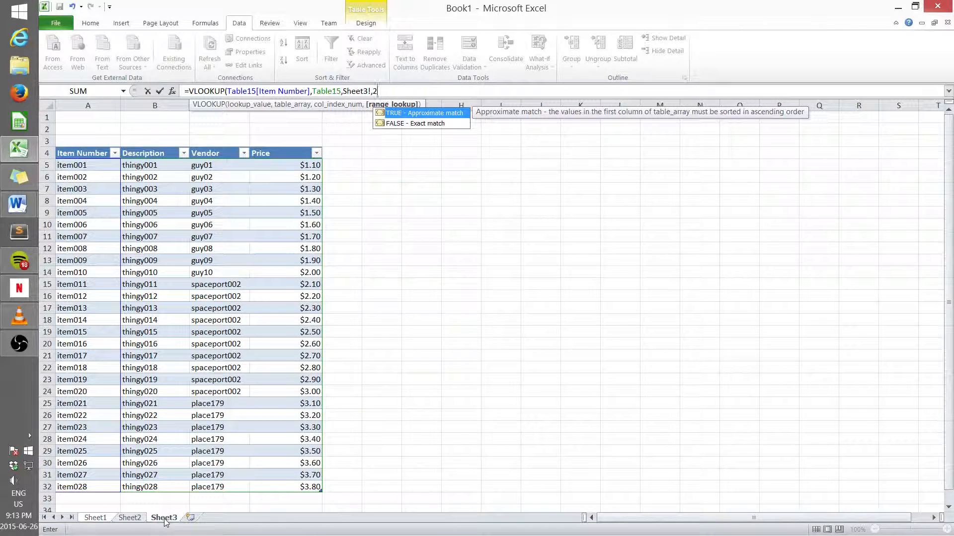
key(Escape)
key(Return)
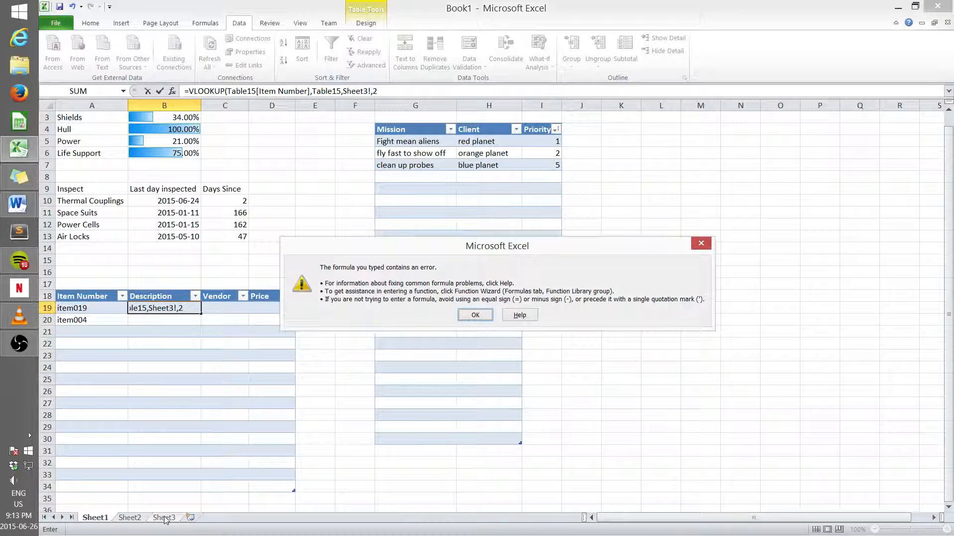
click(475, 315)
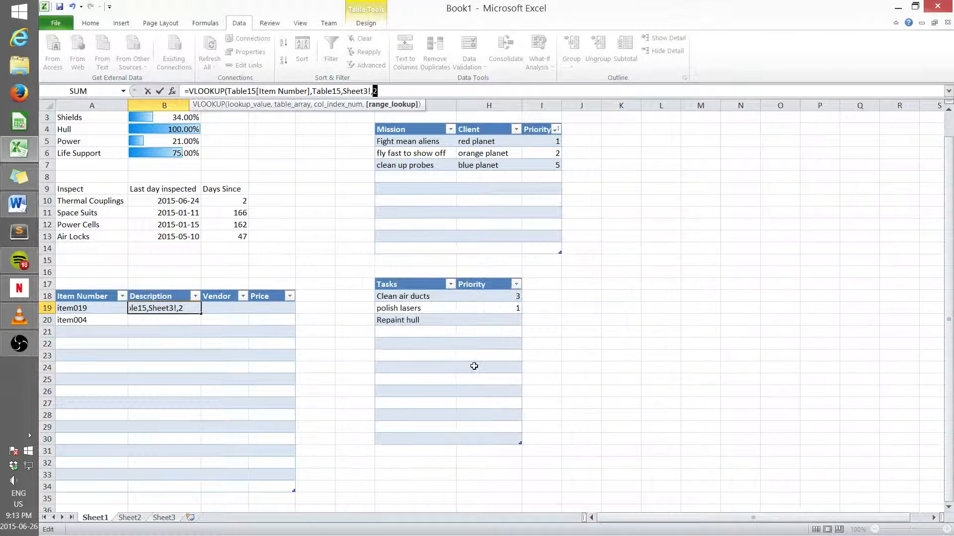
Step: Erase the VLOOKUP arguments back to the opening parenthesis, dismissing the too-few-arguments error
key(BackSpace)
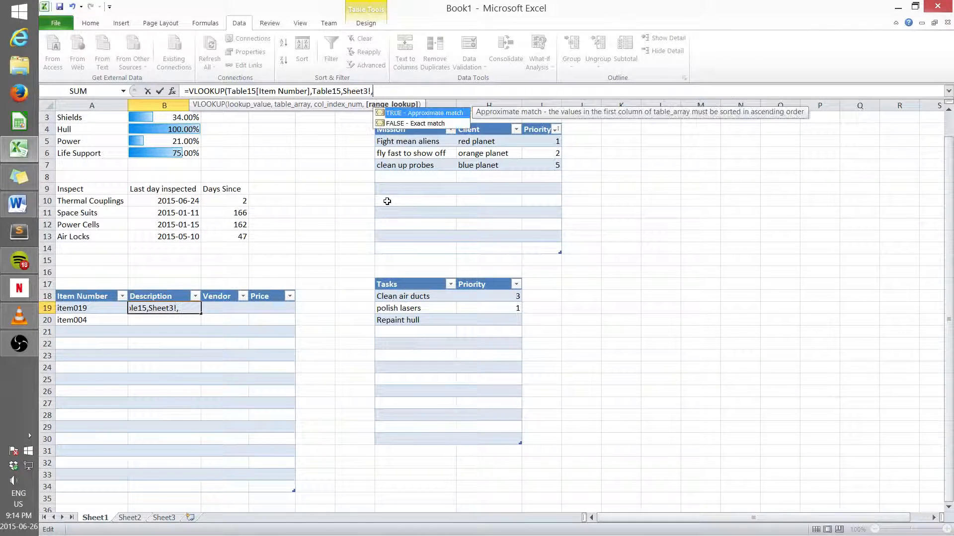
key(BackSpace)
key(BackSpace)
key(BackSpace)
key(BackSpace)
key(BackSpace)
key(BackSpace)
key(BackSpace)
key(BackSpace)
key(BackSpace)
key(BackSpace)
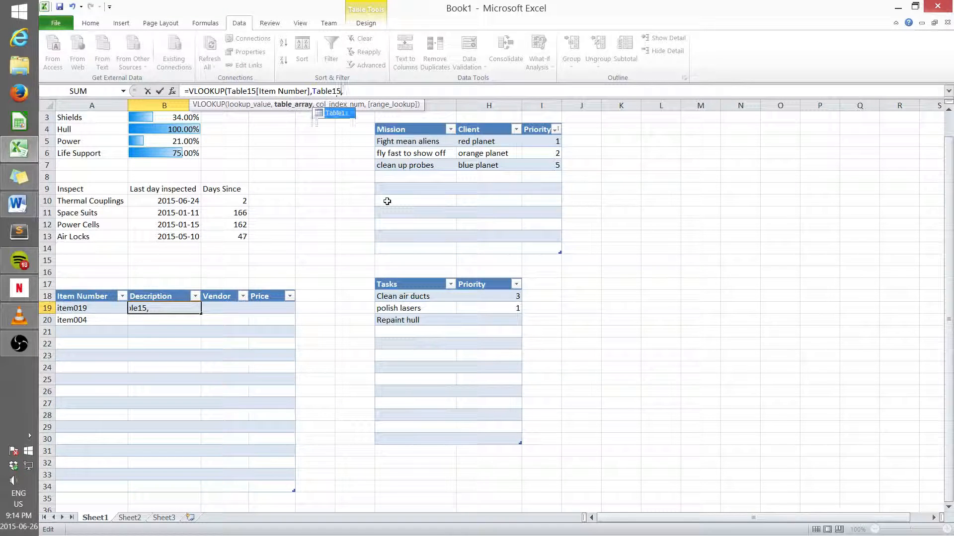
key(BackSpace)
key(BackSpace)
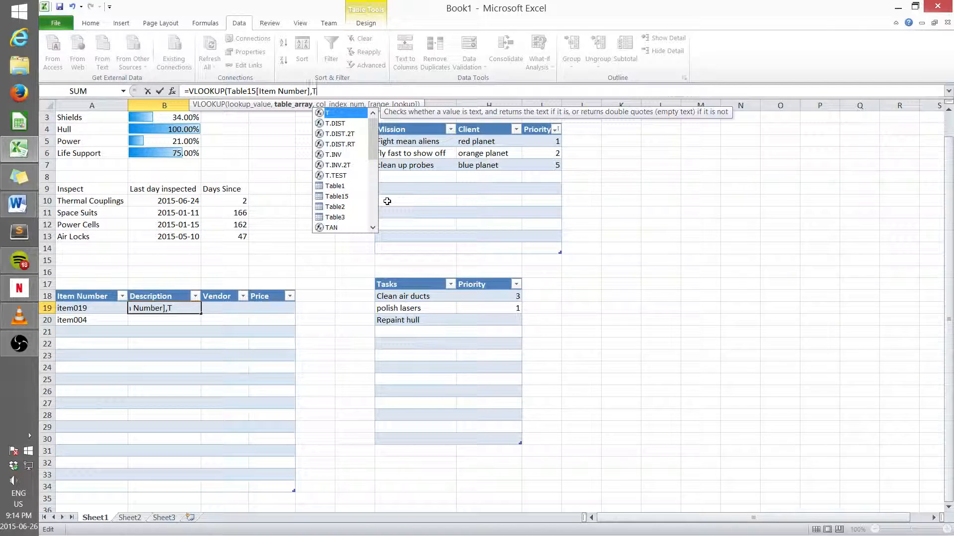
key(BackSpace)
key(BackSpace)
key(BackSpace)
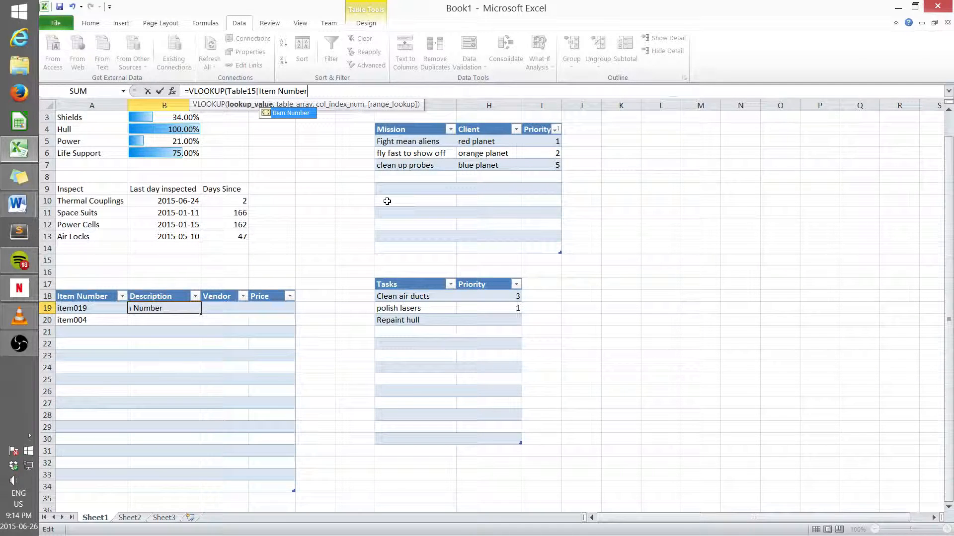
key(BackSpace)
key(BackSpace)
key(BackSpace)
key(BackSpace)
key(BackSpace)
key(BackSpace)
key(BackSpace)
key(BackSpace)
key(BackSpace)
key(BackSpace)
key(BackSpace)
key(BackSpace)
key(BackSpace)
key(BackSpace)
key(BackSpace)
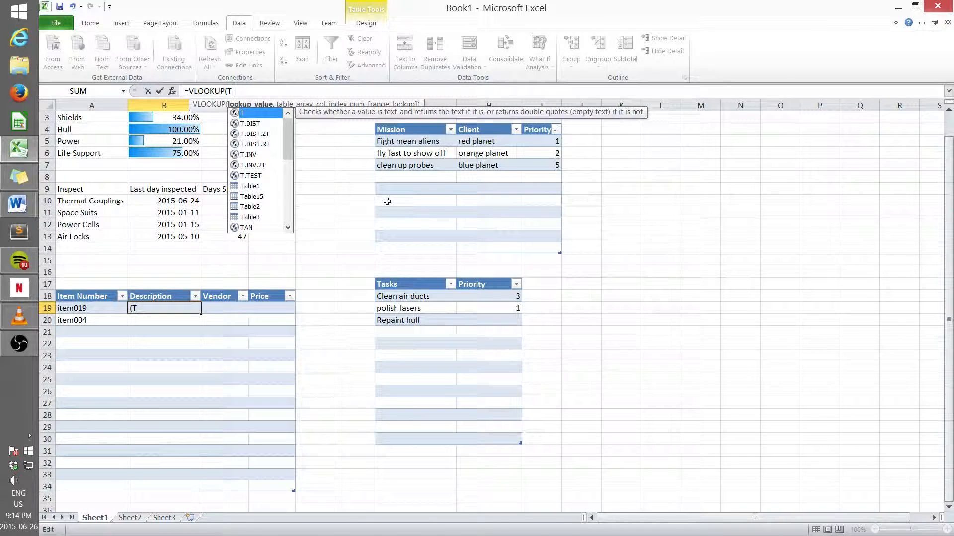
key(Return)
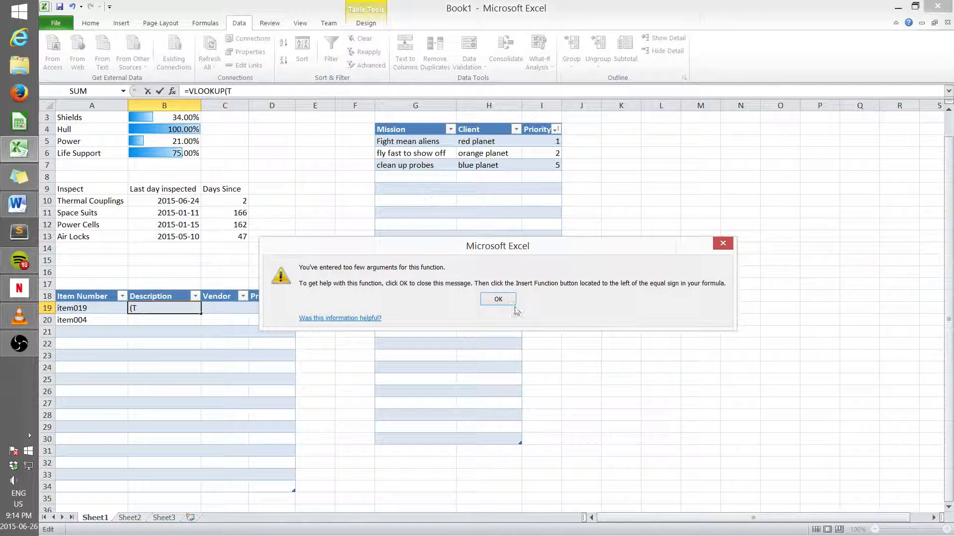
click(499, 299)
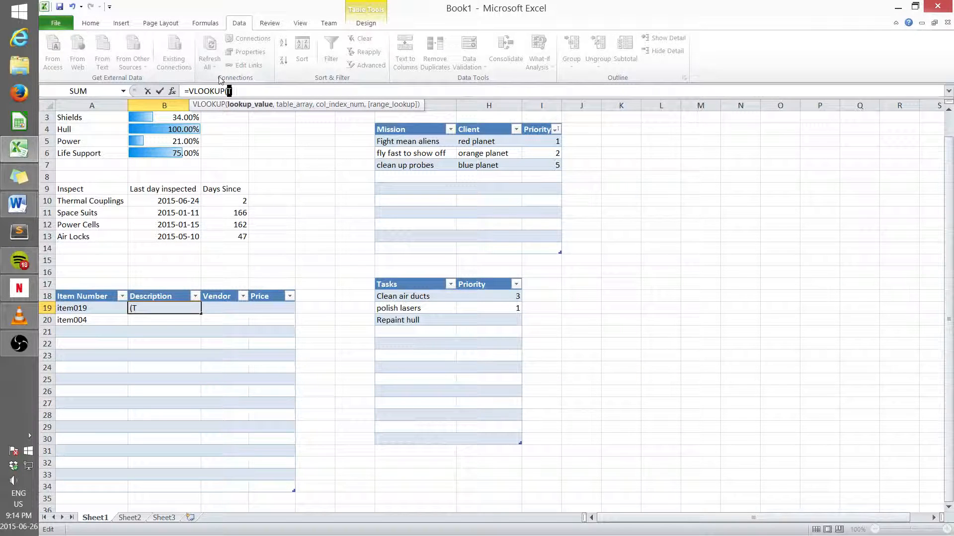
key(BackSpace)
Step: Rebuild the VLOOKUP with Sheet3's Item Number column, the whole Sheet3 table, column 2 and FALSE, and enter it
click(166, 518)
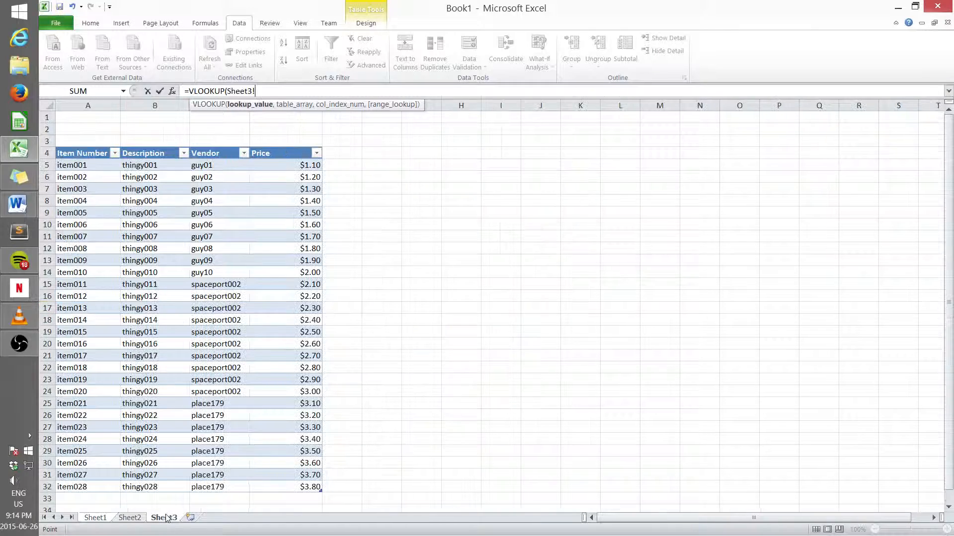
drag(79, 165, 97, 489)
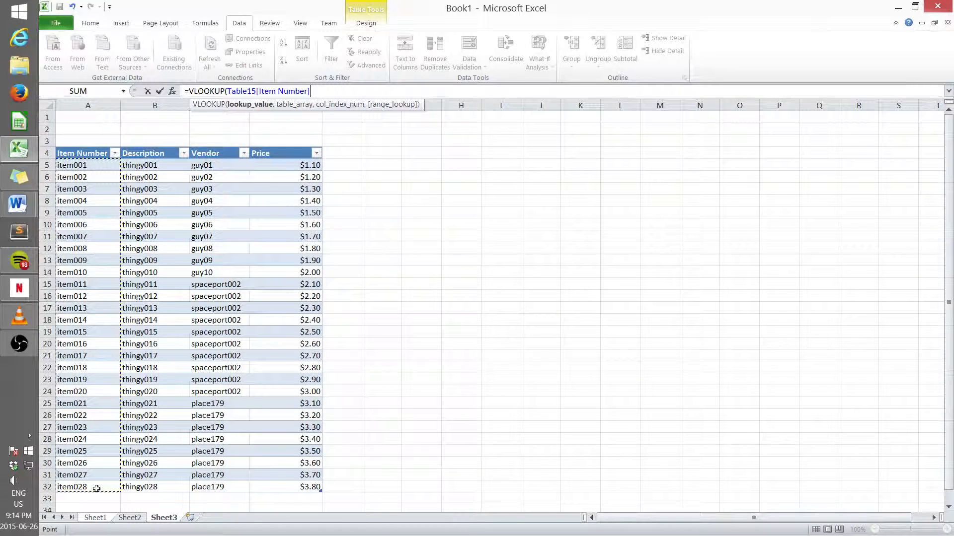
text(,)
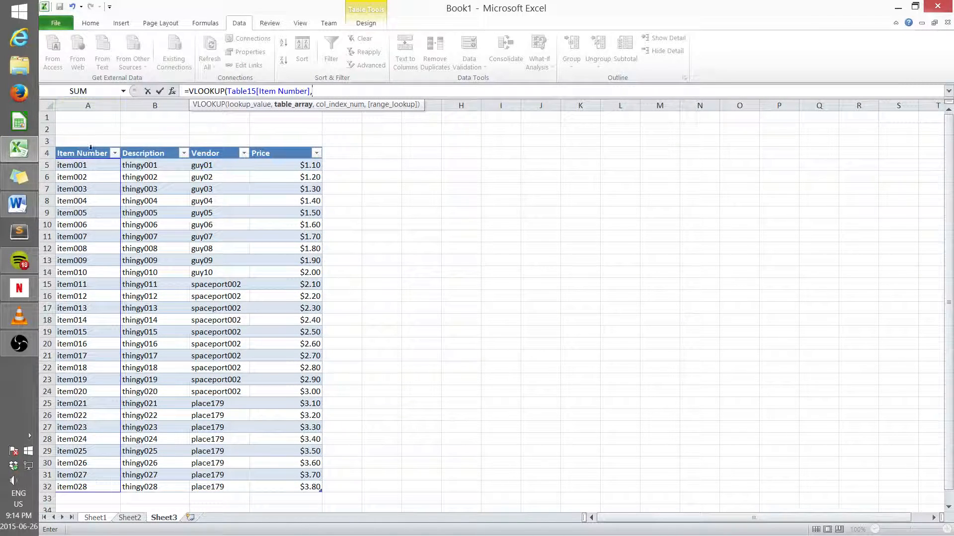
drag(95, 165, 305, 484)
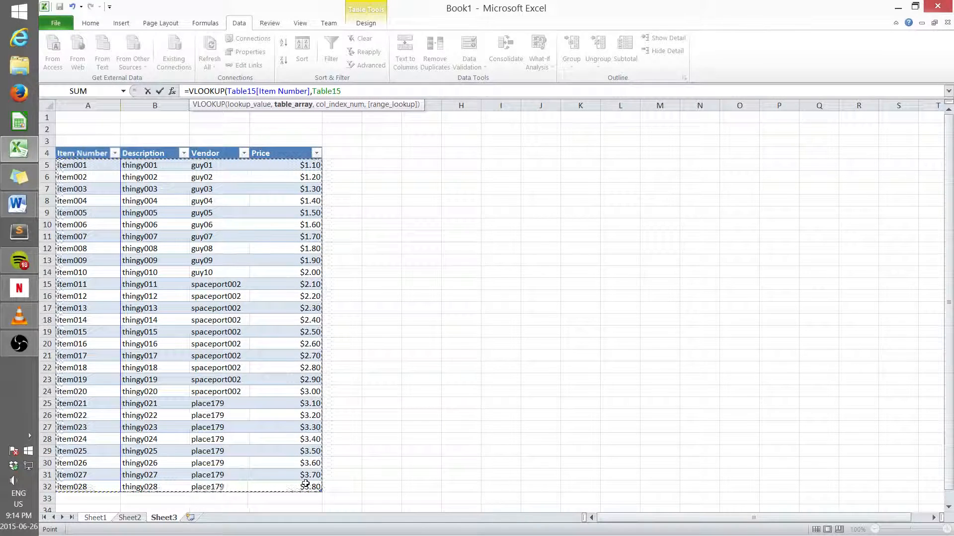
text(,)
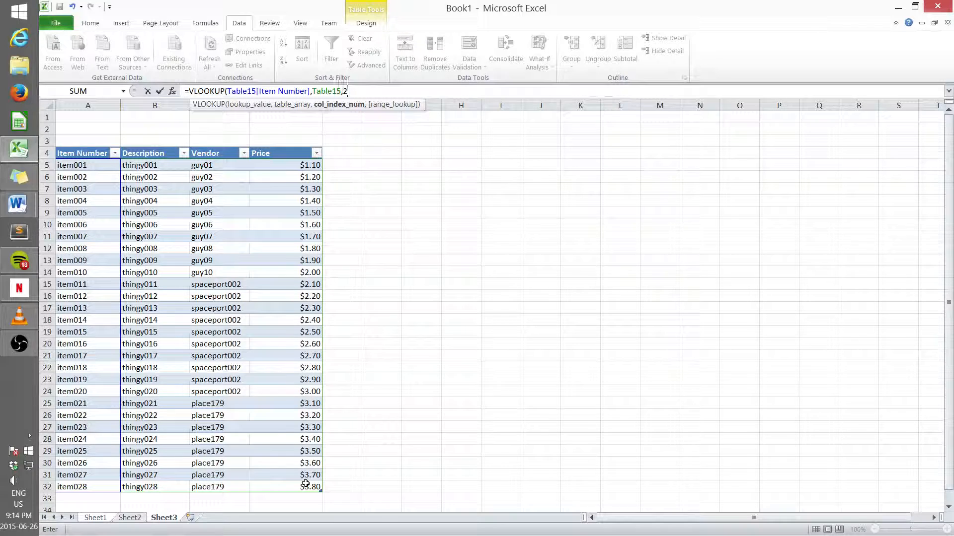
text(2,)
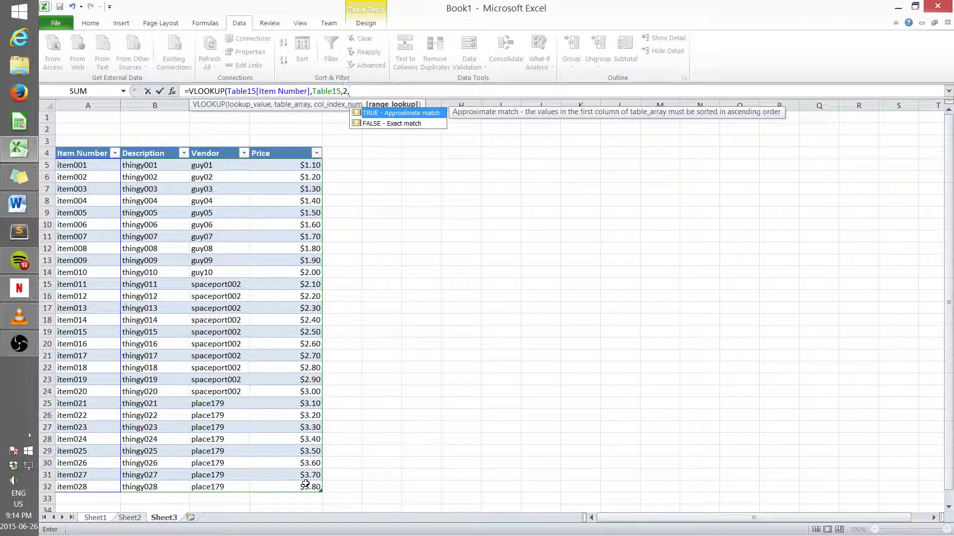
click(377, 124)
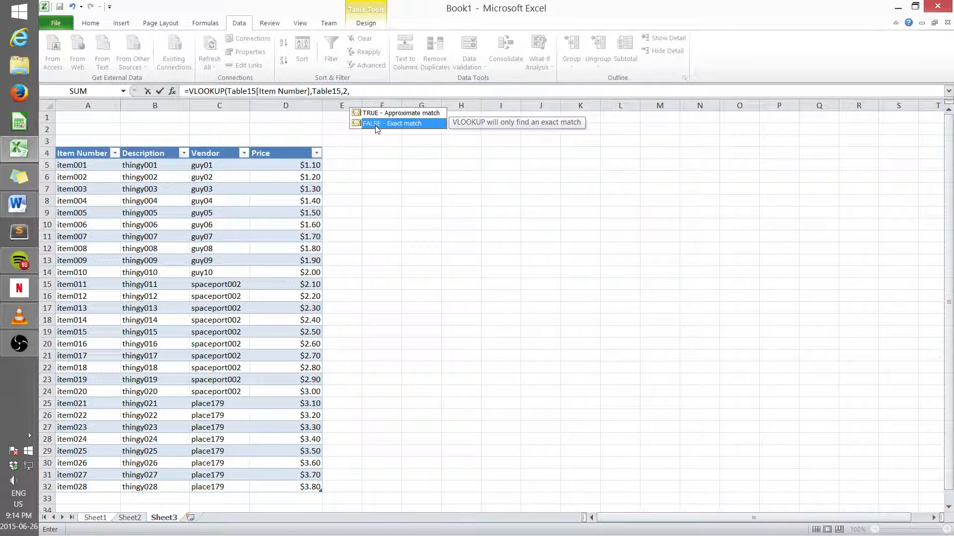
double_click(393, 123)
key(Return)
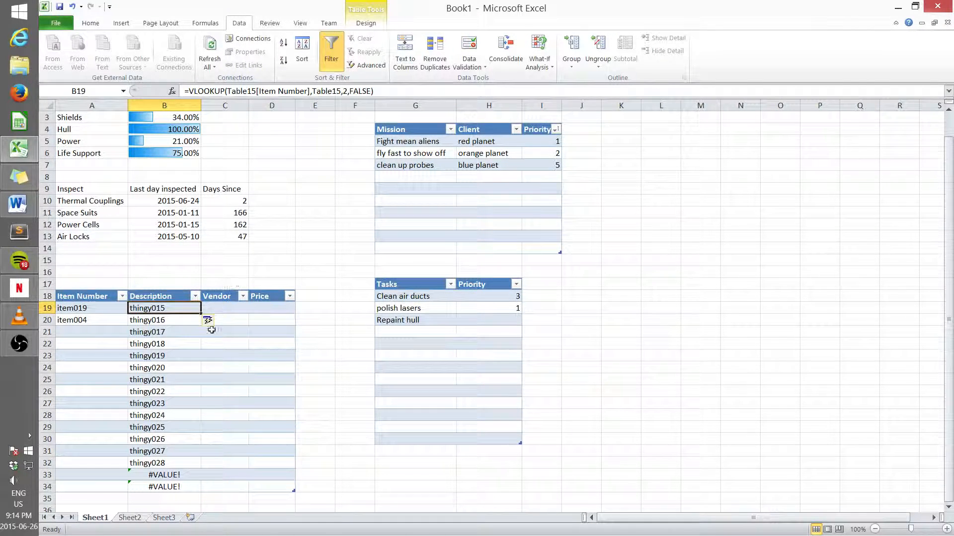
Step: Clear the auto-filled Description formulas from B20 down to B34
scroll(218, 330, down, 2)
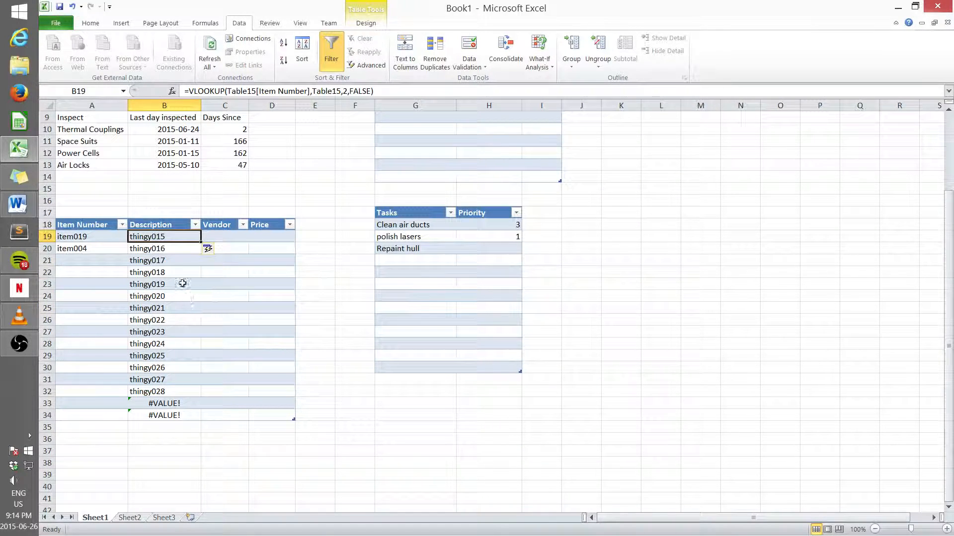
click(195, 369)
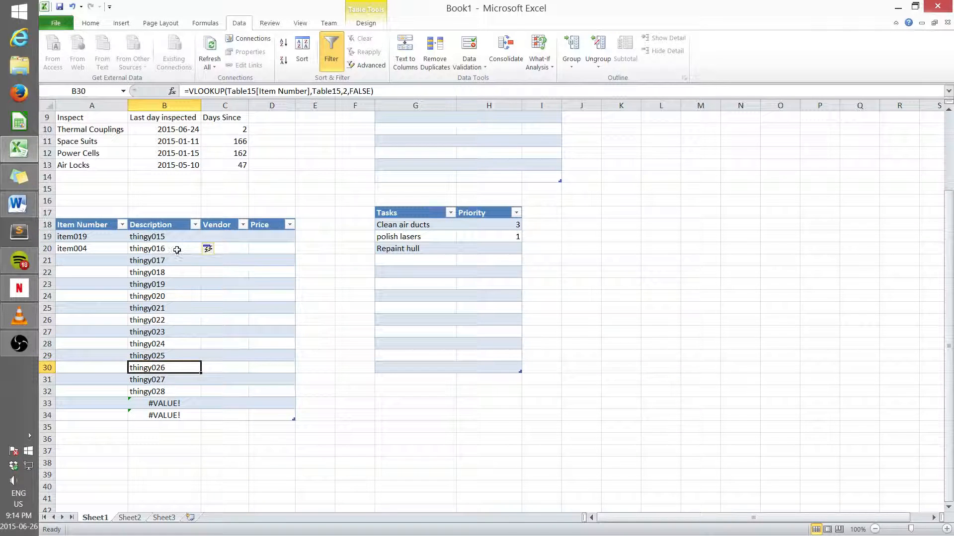
drag(177, 249, 175, 417)
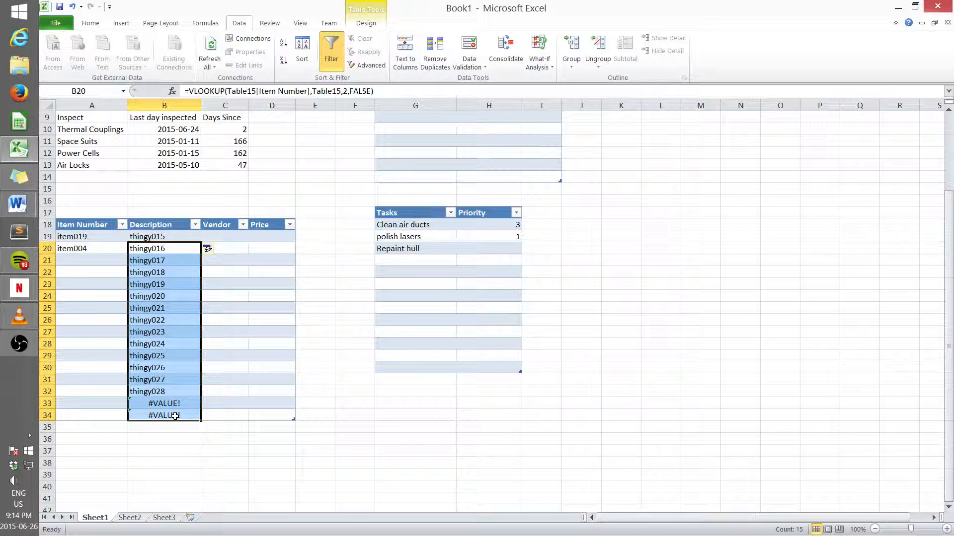
key(Delete)
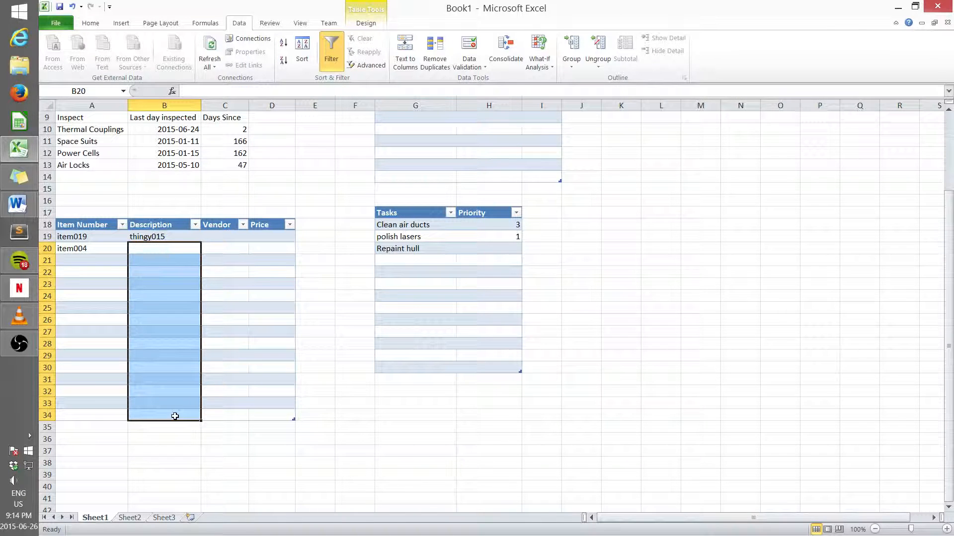
Step: Replace the B19 VLOOKUP's arguments with the row's own Item Number cell as lookup value
click(157, 236)
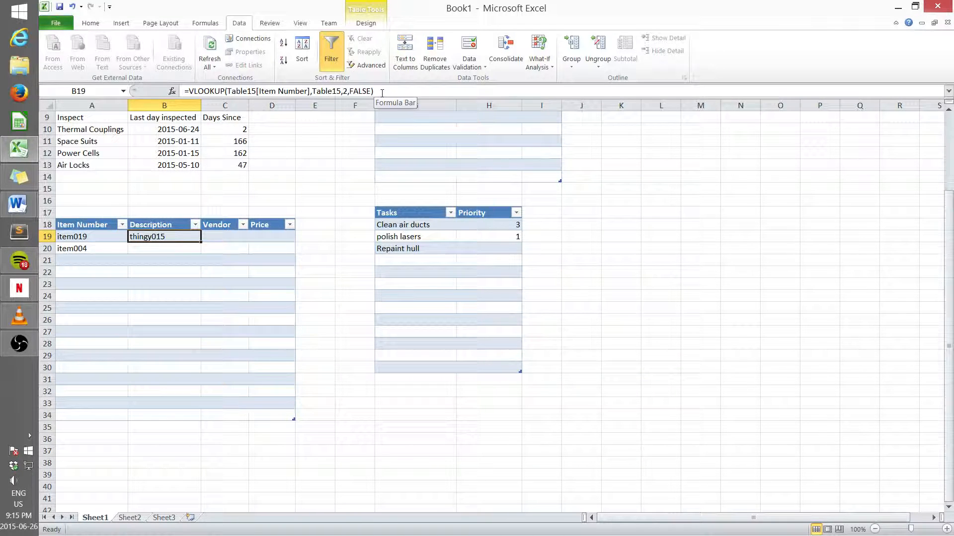
drag(381, 93, 228, 91)
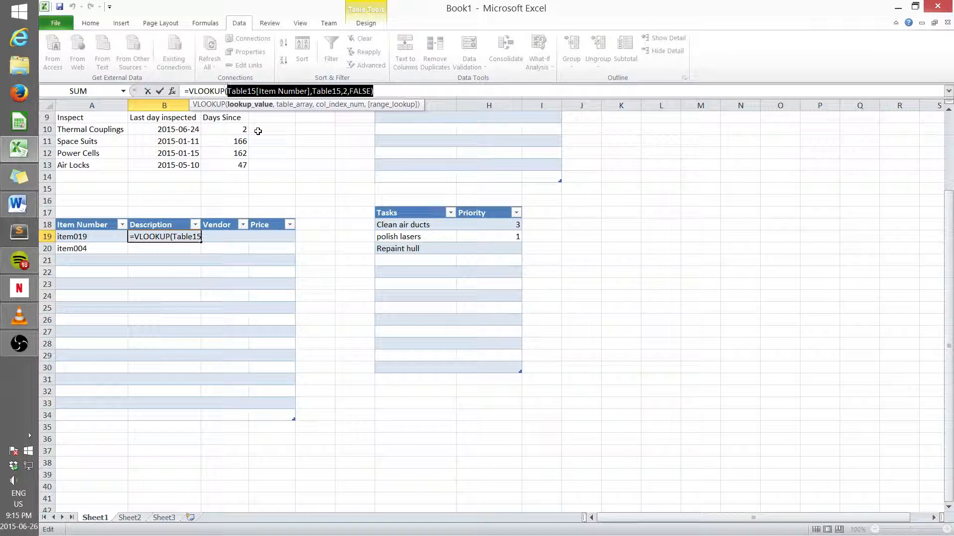
key(BackSpace)
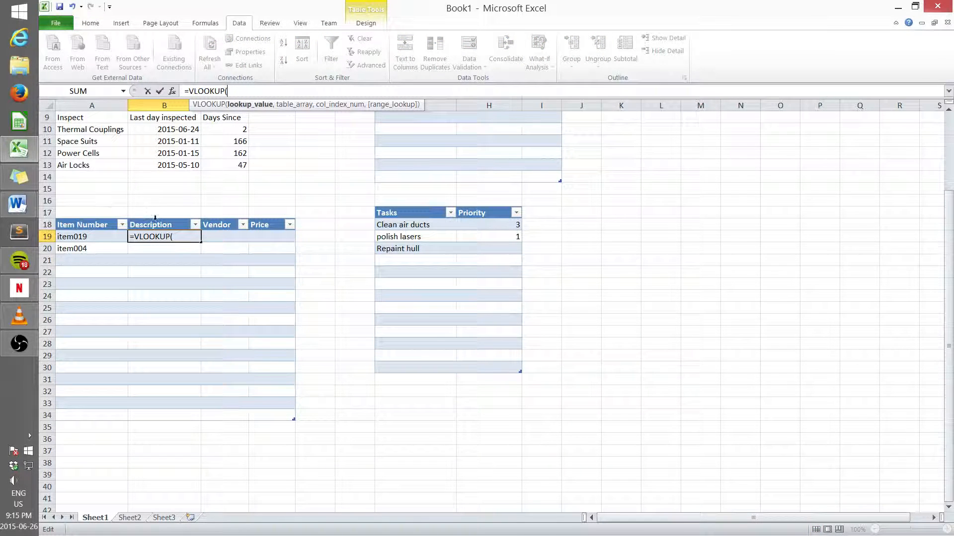
click(87, 237)
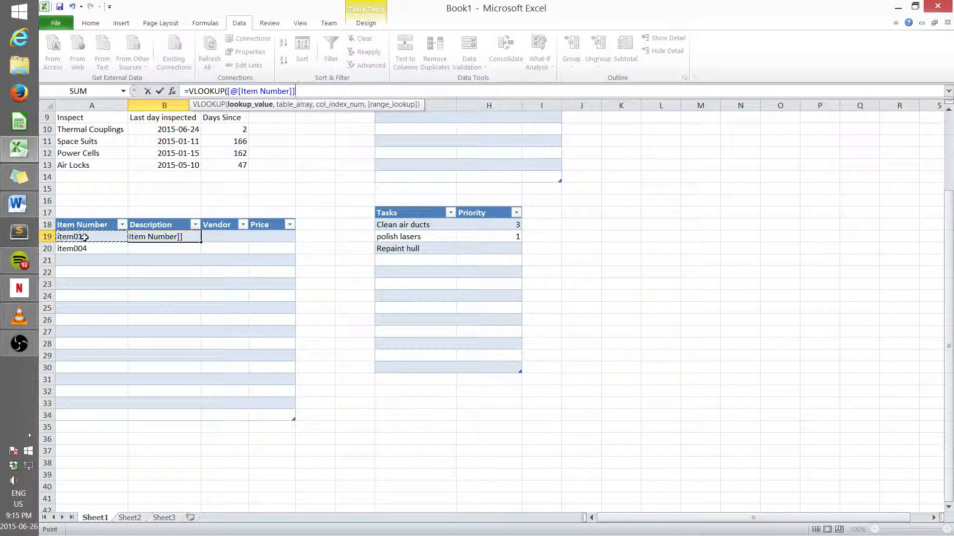
text(,)
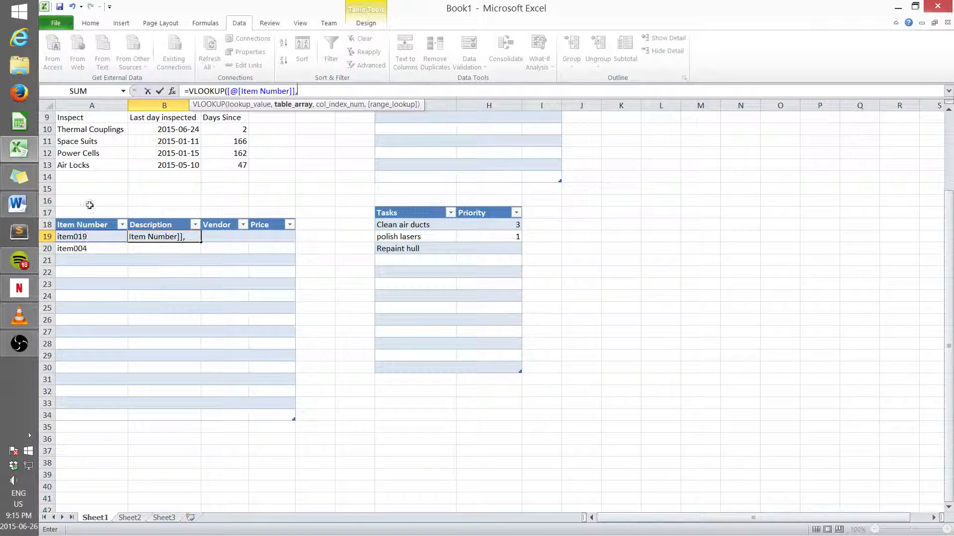
Step: Complete the B19 VLOOKUP with the whole Sheet3 table, column 2 and FALSE exact match, and enter it
click(157, 517)
drag(82, 165, 300, 482)
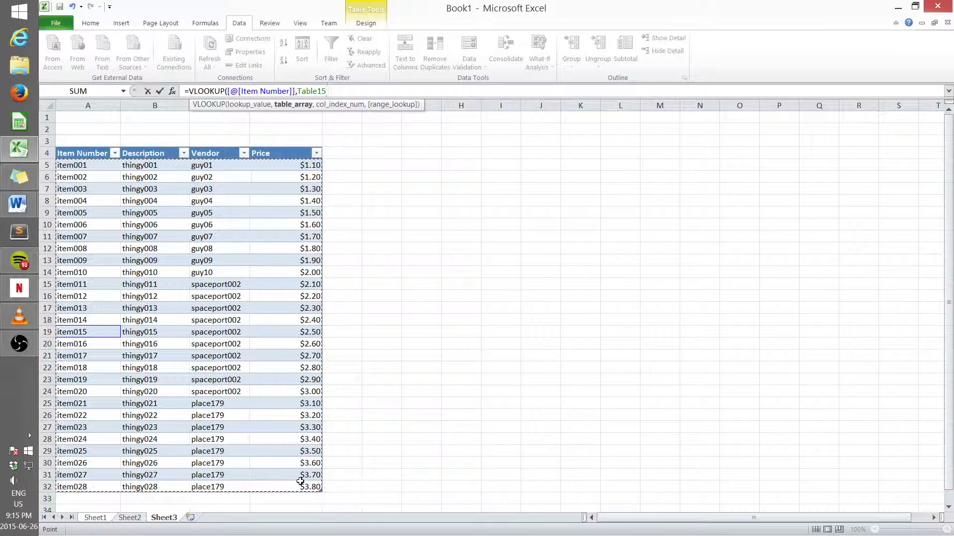
text(,2)
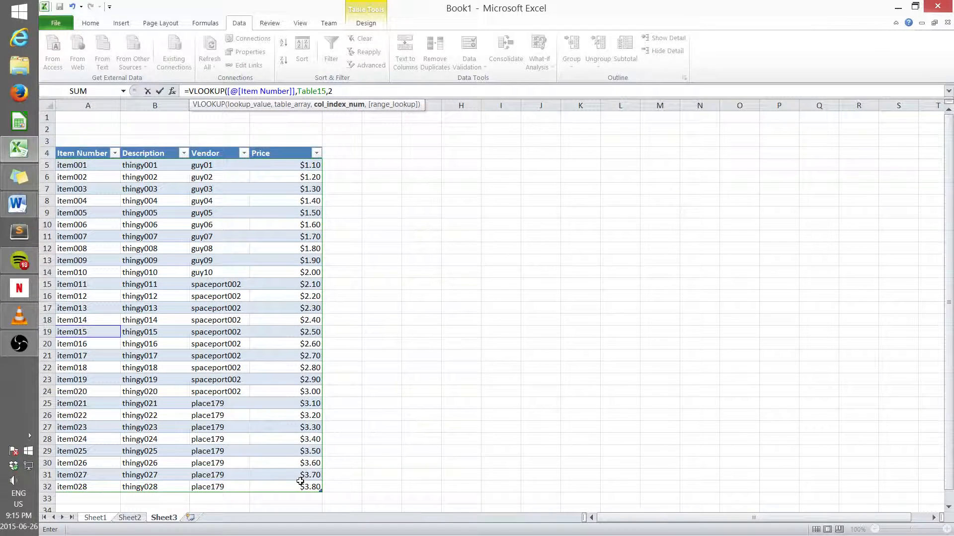
text(,)
key(Down)
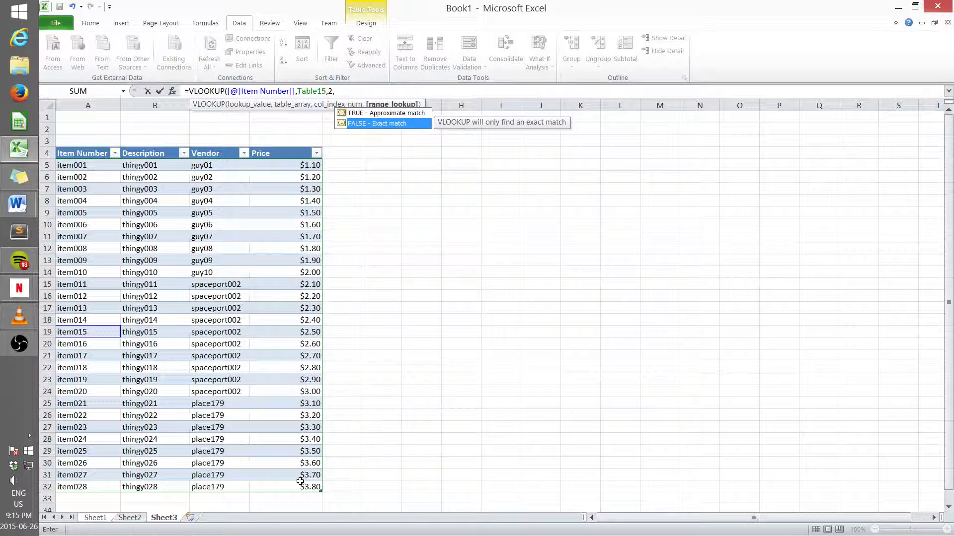
key(Return)
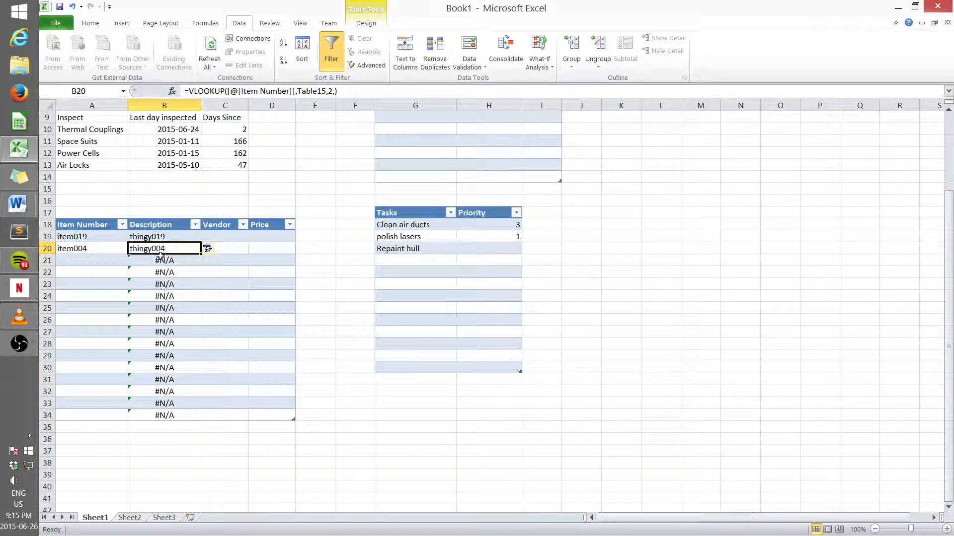
Step: Inspect the auto-filled Description formulas from B20 down to B34
click(165, 237)
click(170, 251)
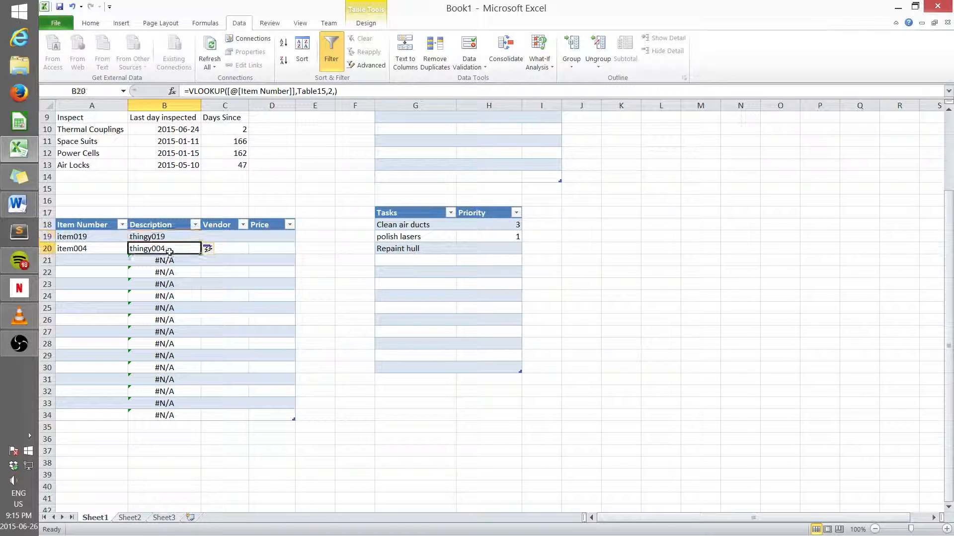
drag(172, 250, 177, 416)
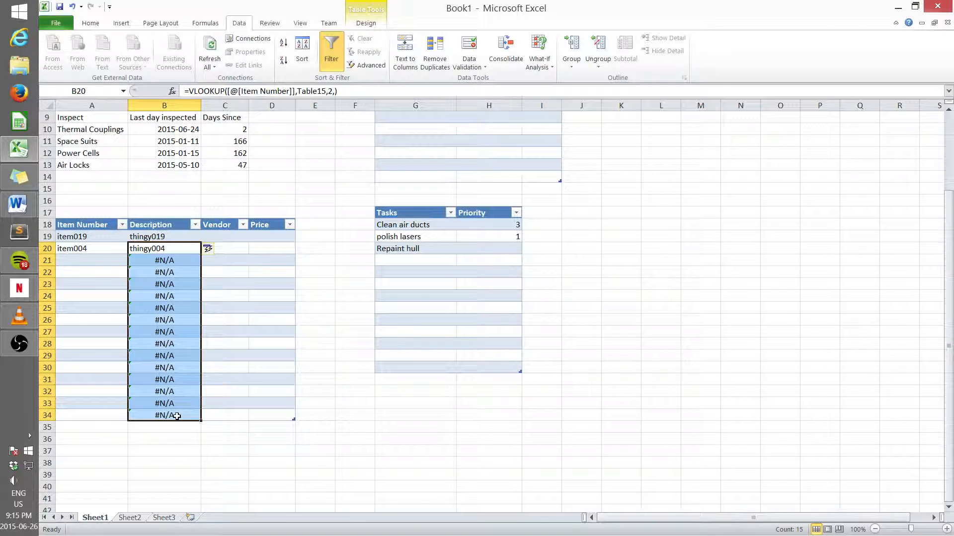
click(241, 300)
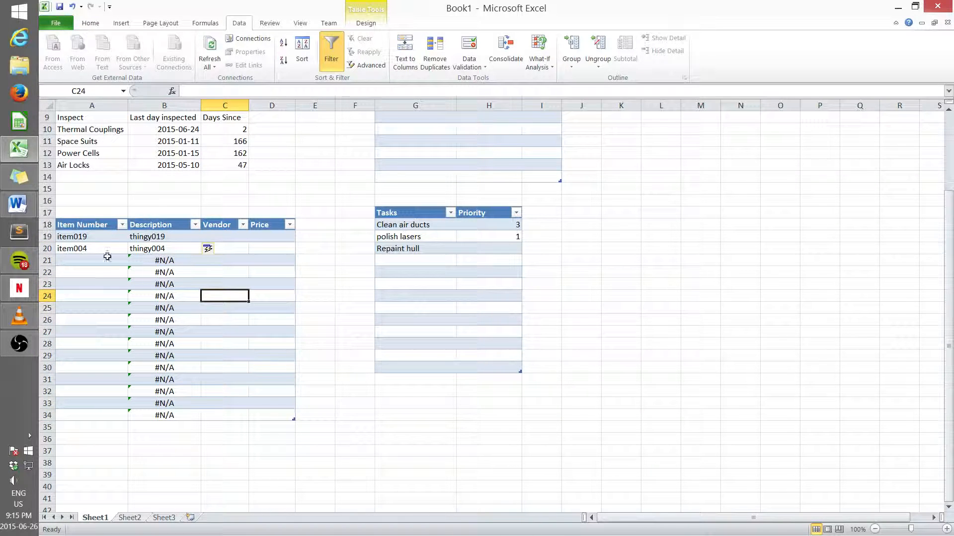
Step: Choose item004 from the Item Number dropdown in A21
click(105, 320)
click(92, 259)
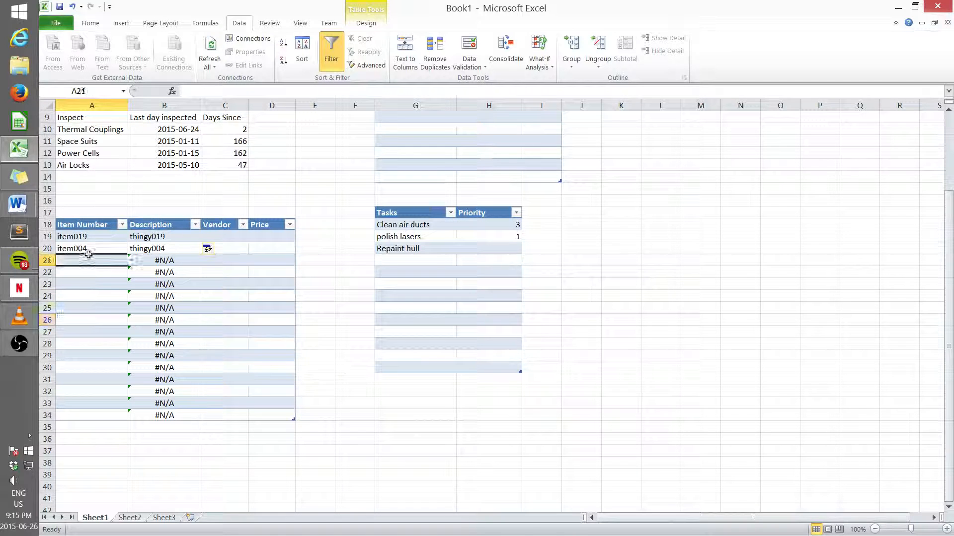
click(132, 261)
click(111, 290)
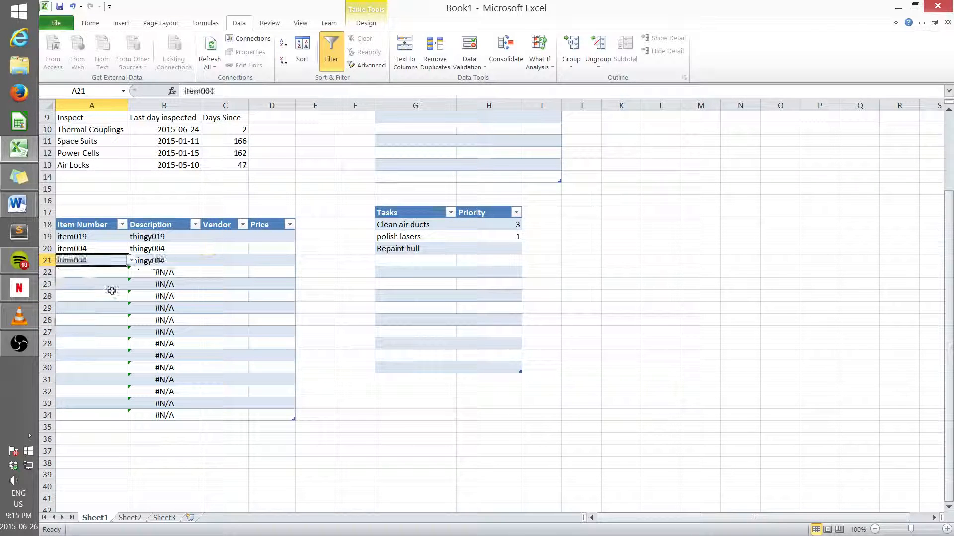
click(205, 357)
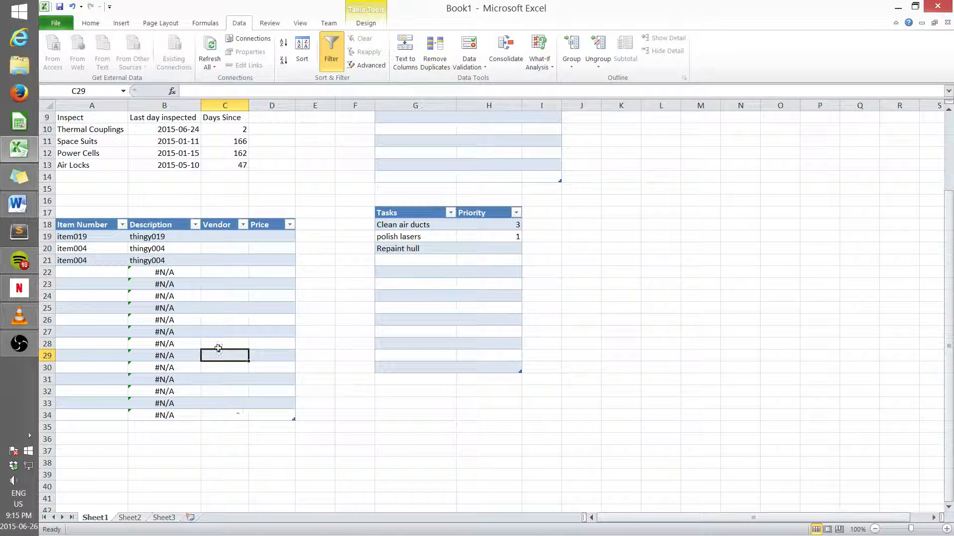
Step: Copy the B19 VLOOKUP formula text from the formula bar, abandoning the edit afterwards
click(212, 236)
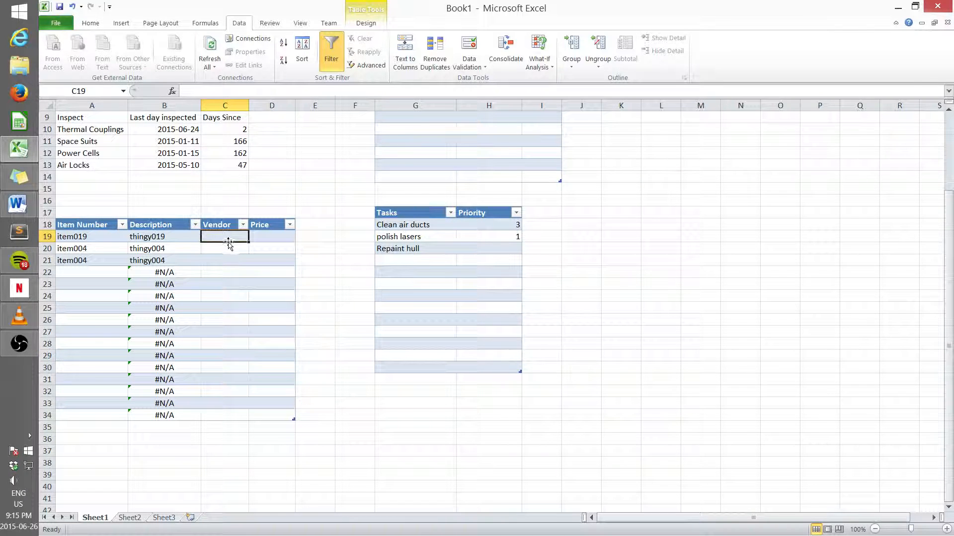
click(179, 236)
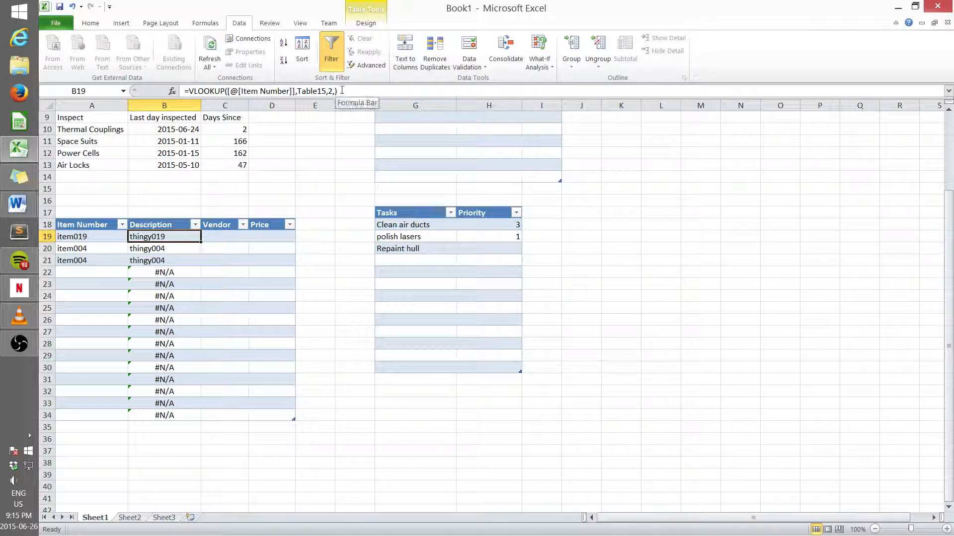
drag(339, 92, 182, 92)
key(ctrl+c)
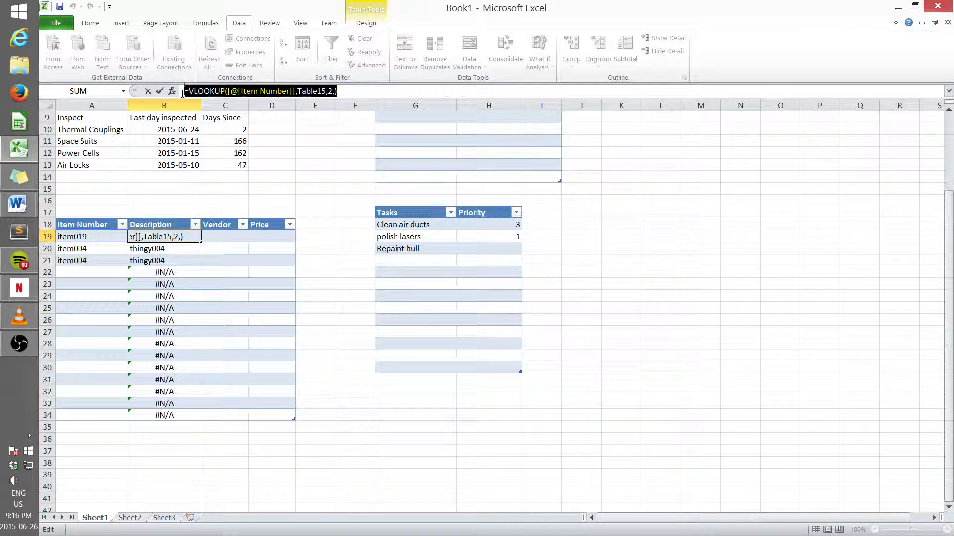
text(=)
click(217, 236)
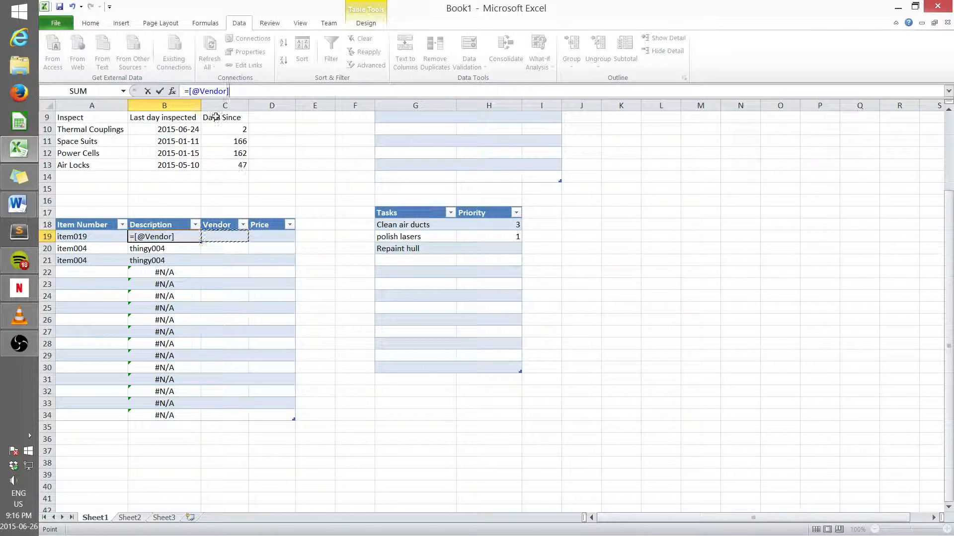
key(Escape)
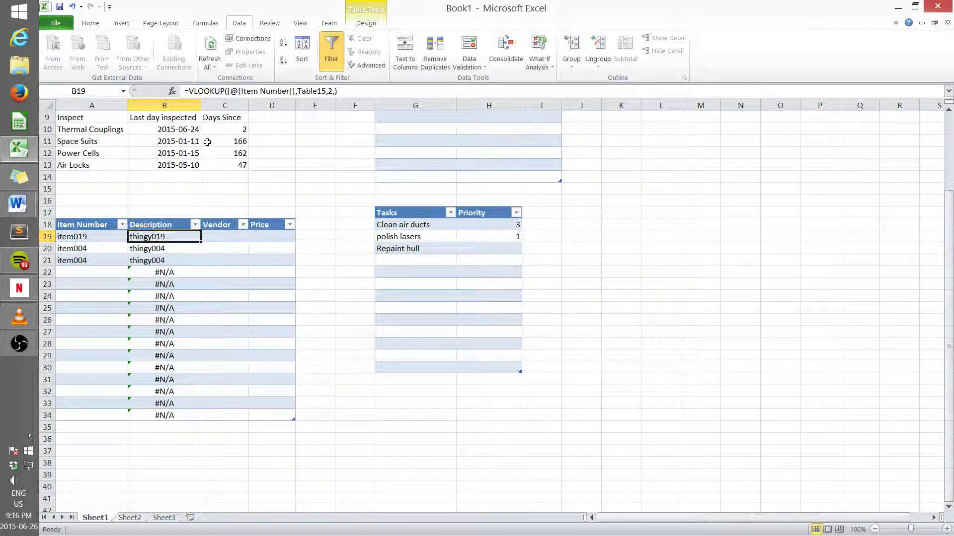
Step: Paste the VLOOKUP into Vendor cell C19, change the column to 3, add range lookup F, and enter it
click(220, 235)
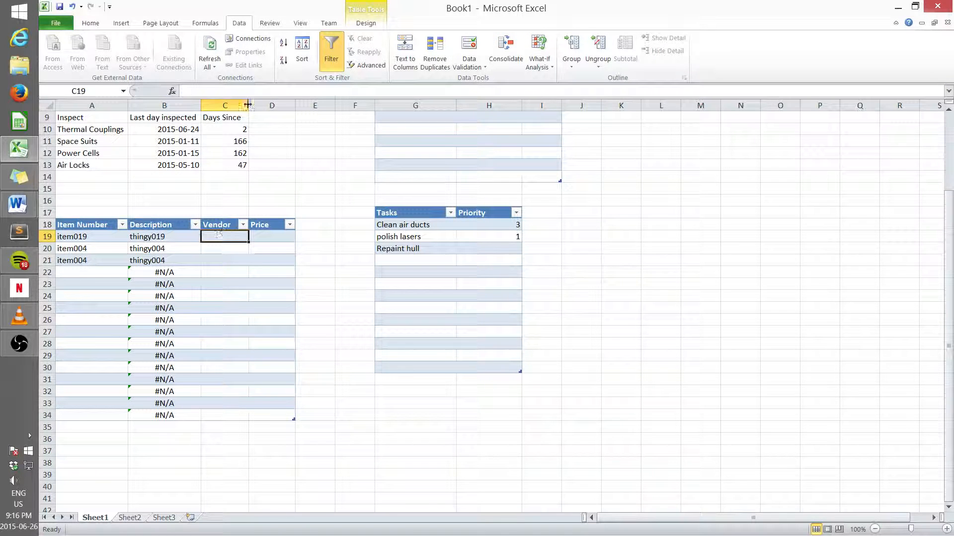
click(212, 91)
key(ctrl+v)
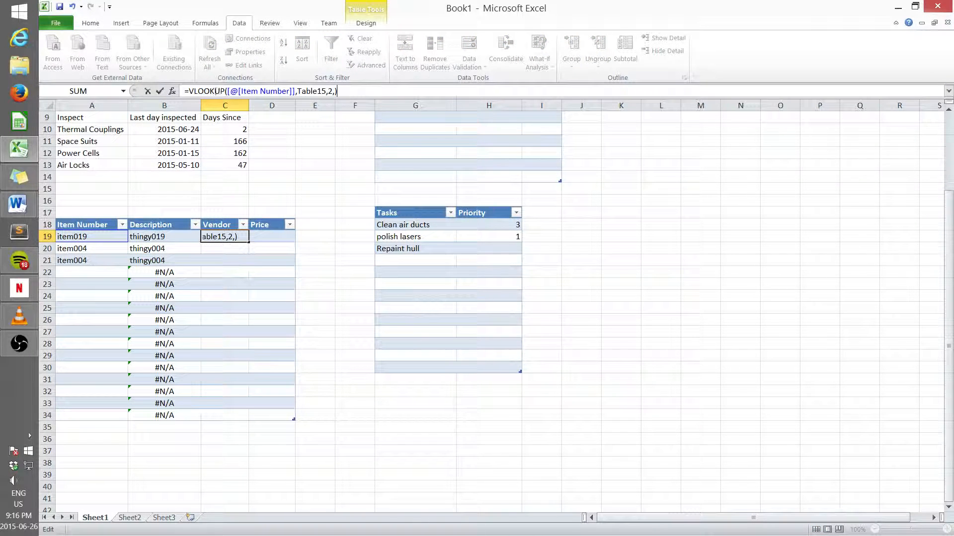
click(332, 91)
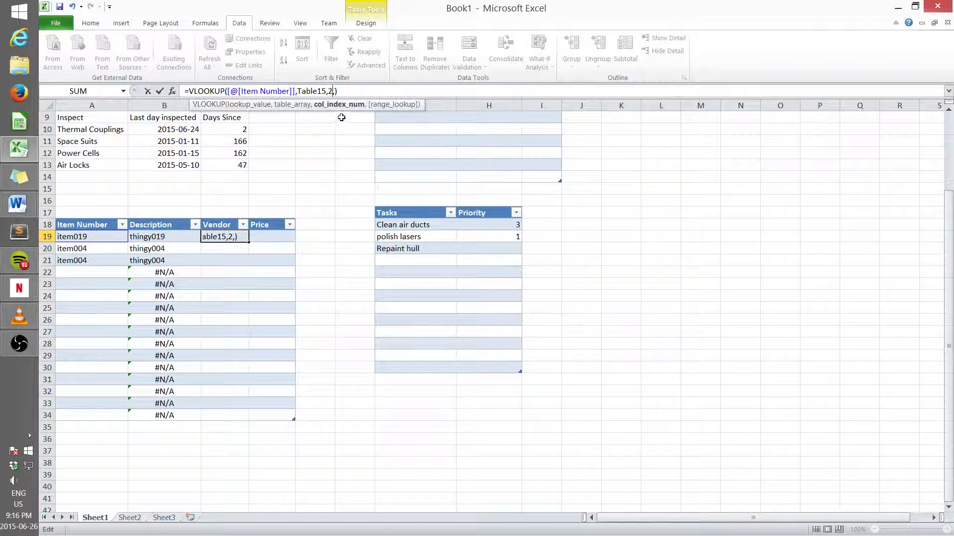
key(BackSpace)
text(3)
key(Right)
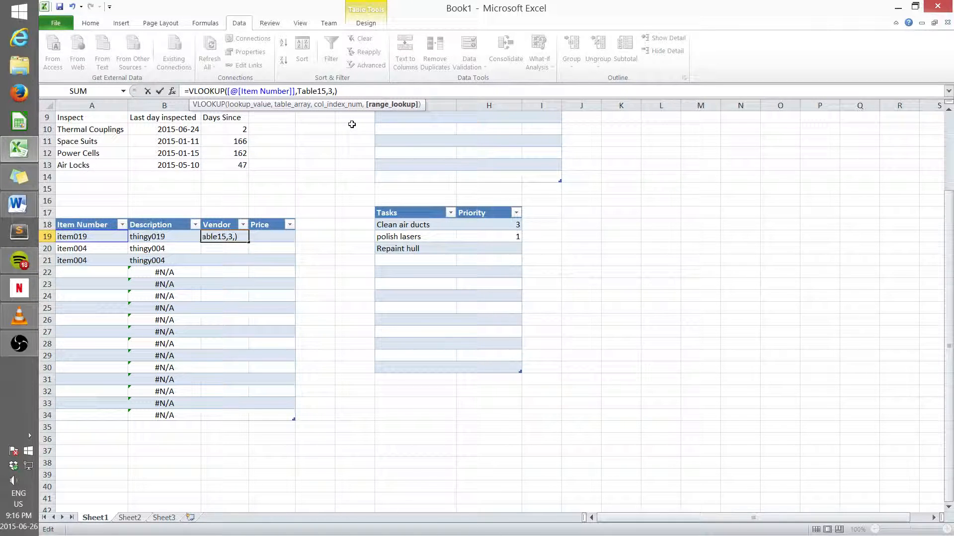
text(F)
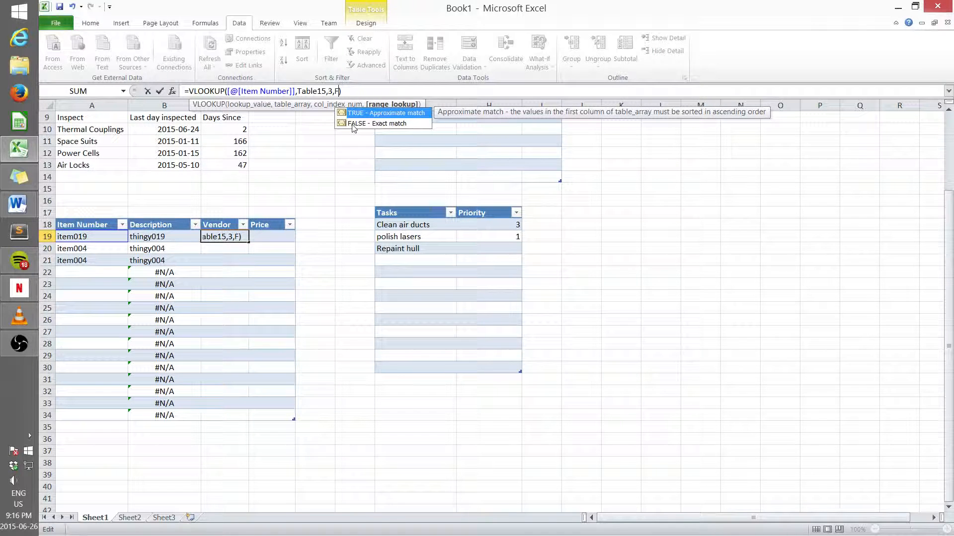
key(Down)
key(Return)
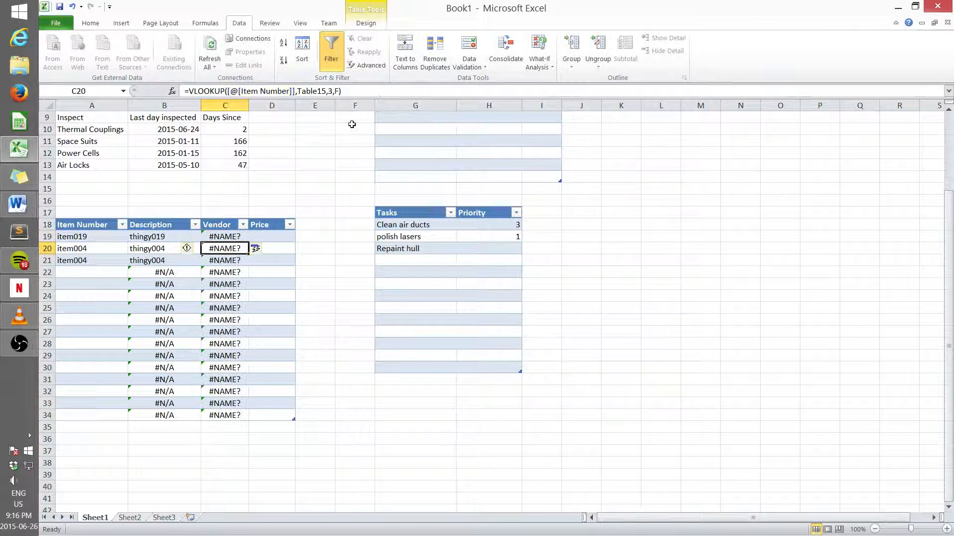
Step: Complete the C19 Vendor formula's range lookup as FALSE and enter it
click(231, 237)
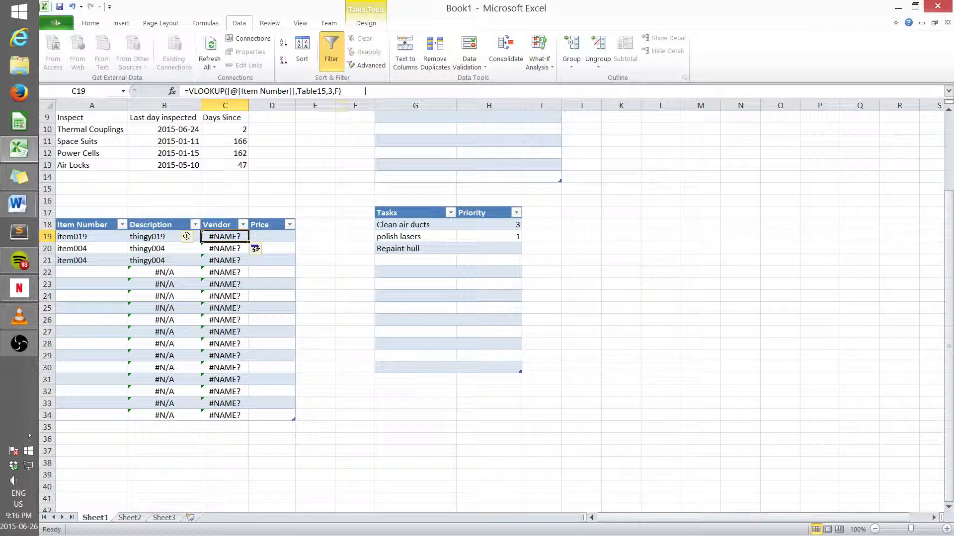
click(343, 91)
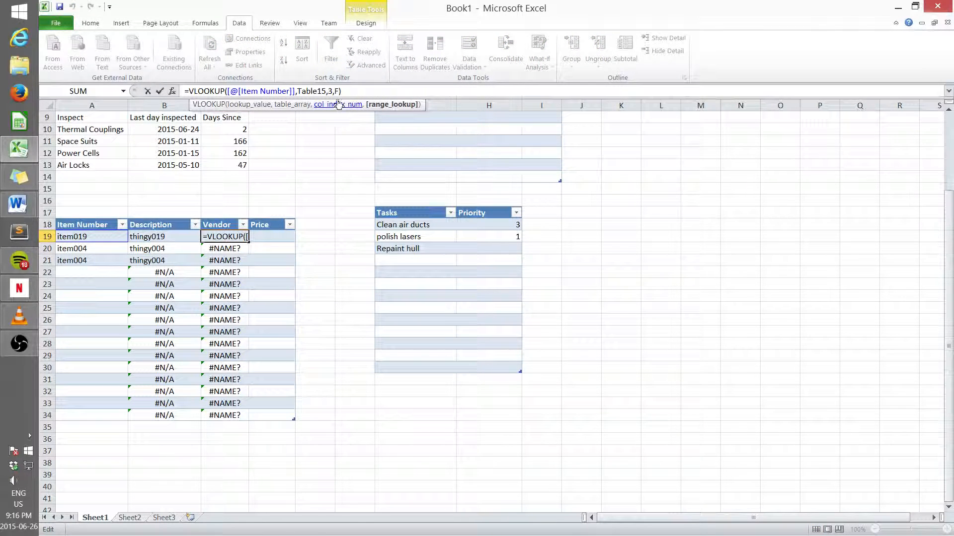
text(ALSE)
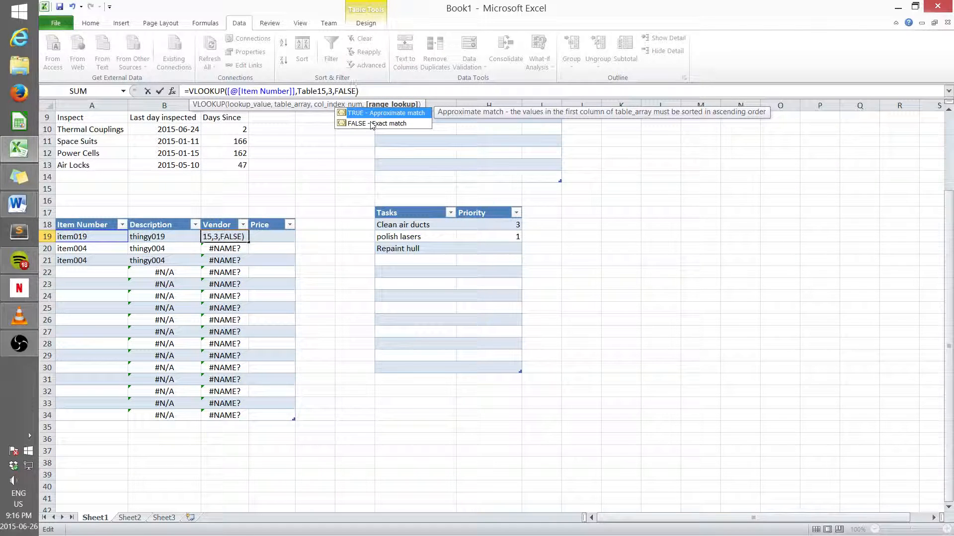
key(Return)
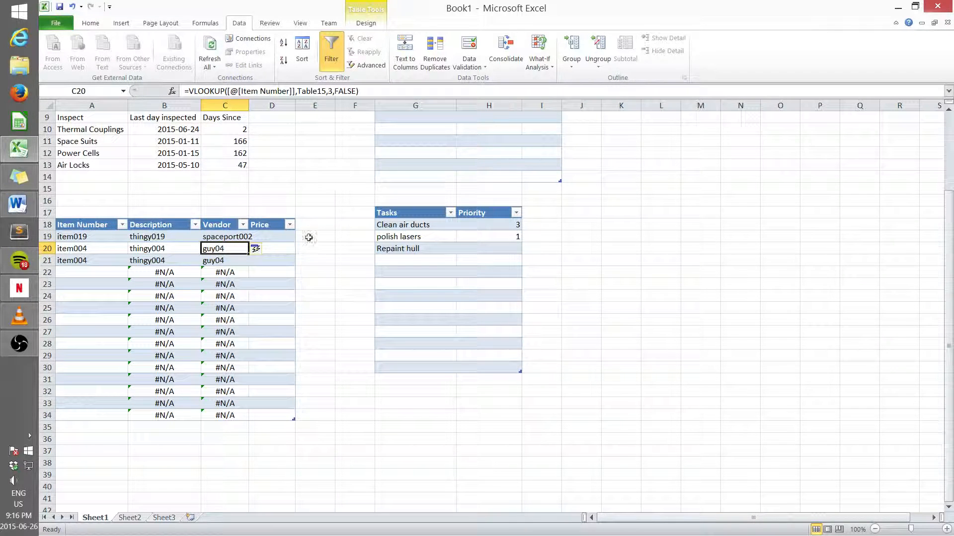
Step: Paste the VLOOKUP into Price cell D19 with column 4 and FALSE exact match, and enter it
click(266, 237)
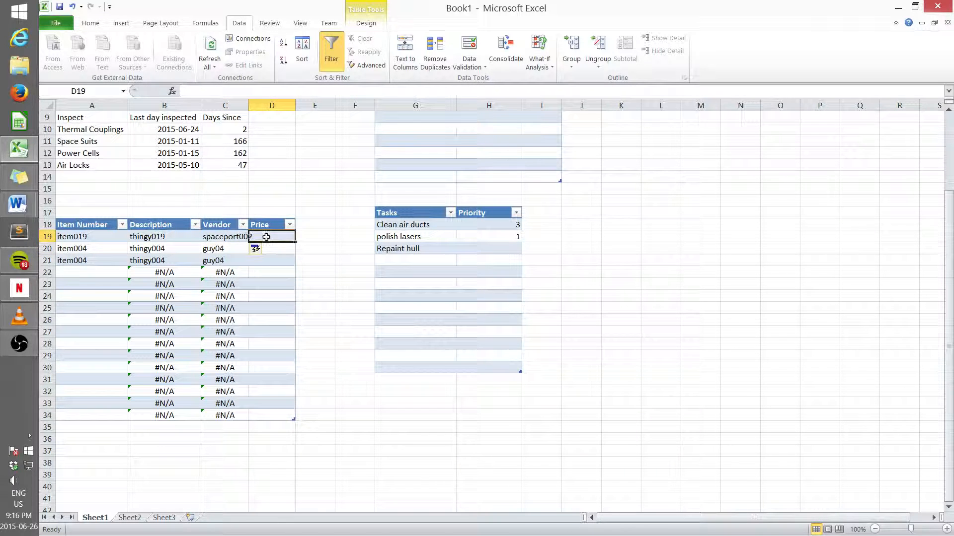
click(206, 91)
key(ctrl+v)
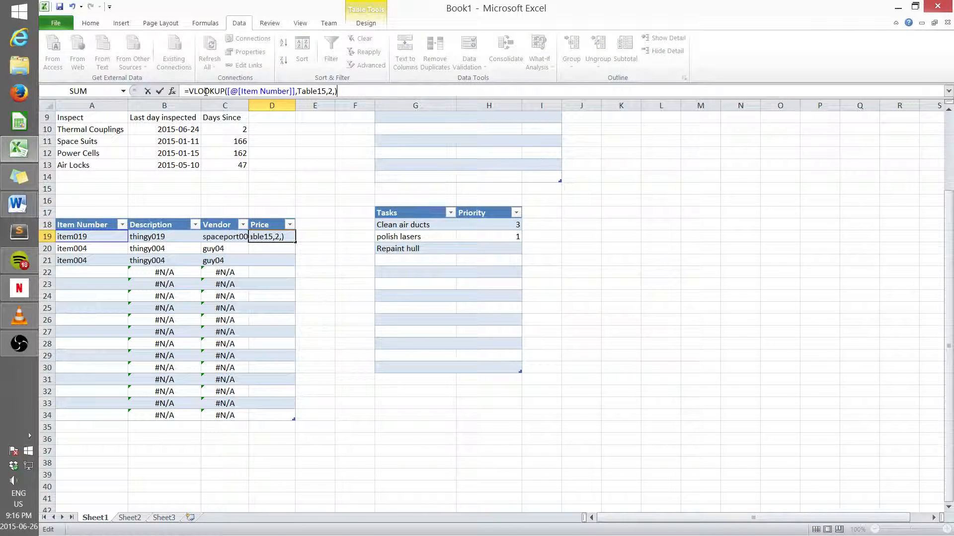
click(334, 91)
click(331, 92)
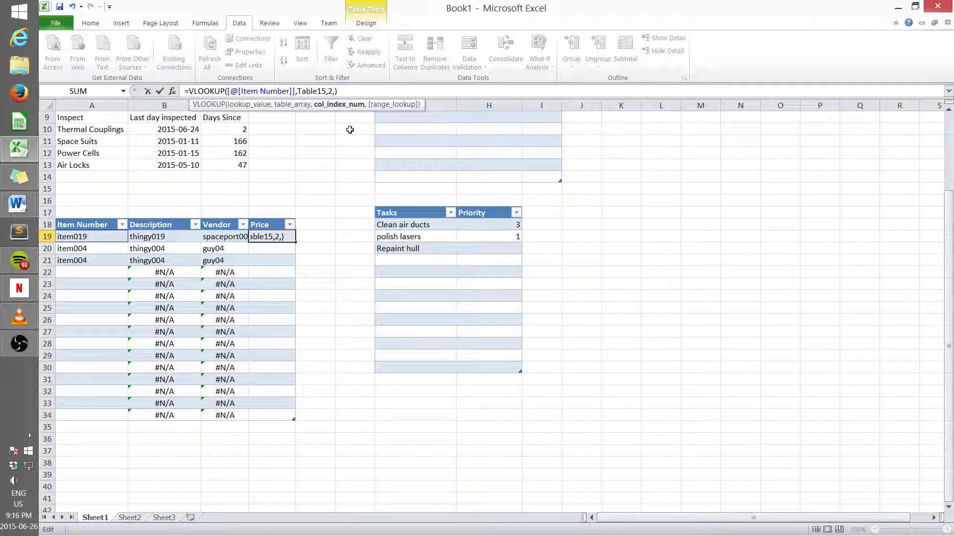
key(BackSpace)
text(4)
key(Right)
text(FALSE)
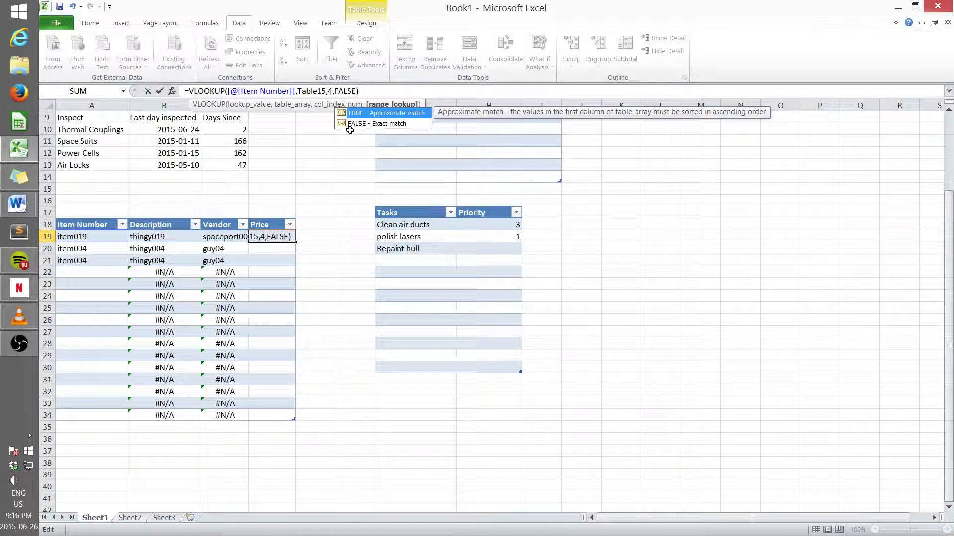
key(Down)
key(Return)
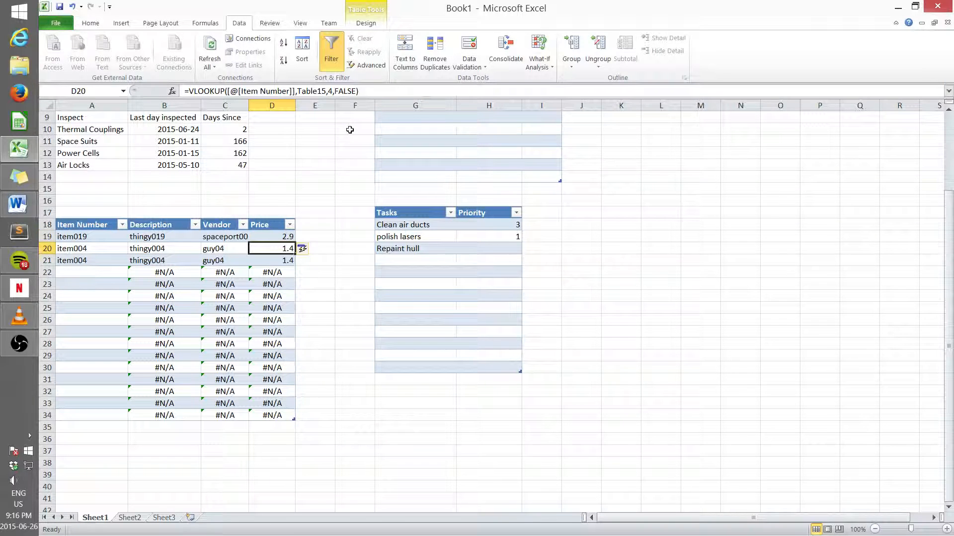
click(332, 343)
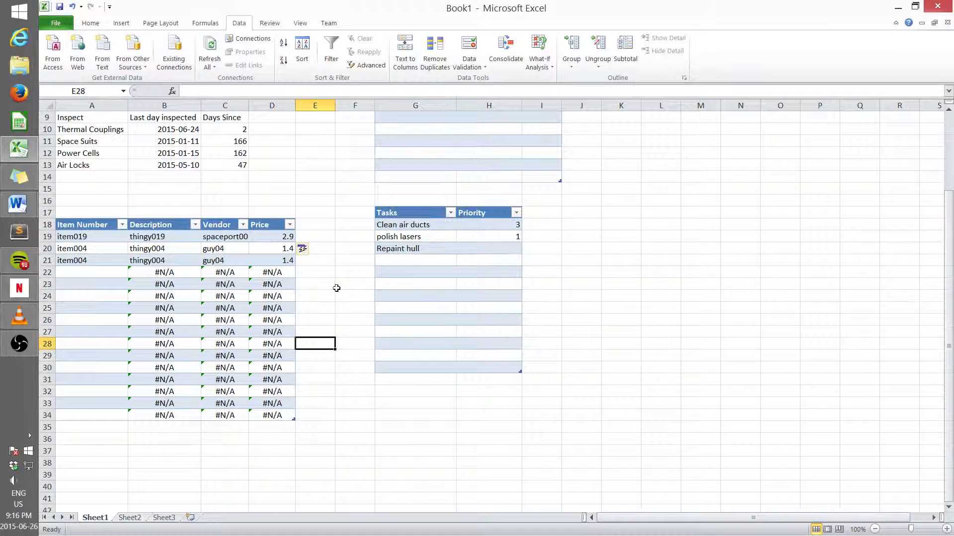
scroll(337, 288, up, 3)
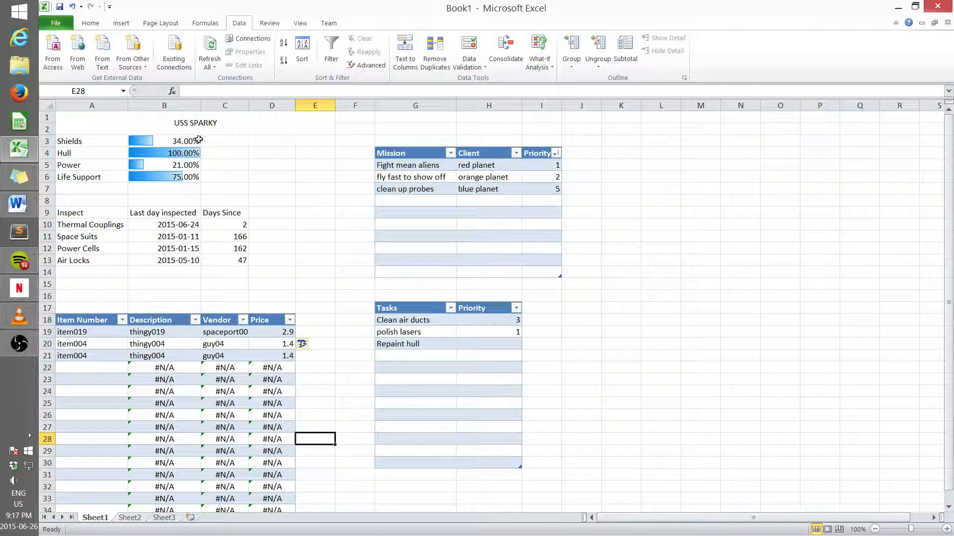
click(19, 344)
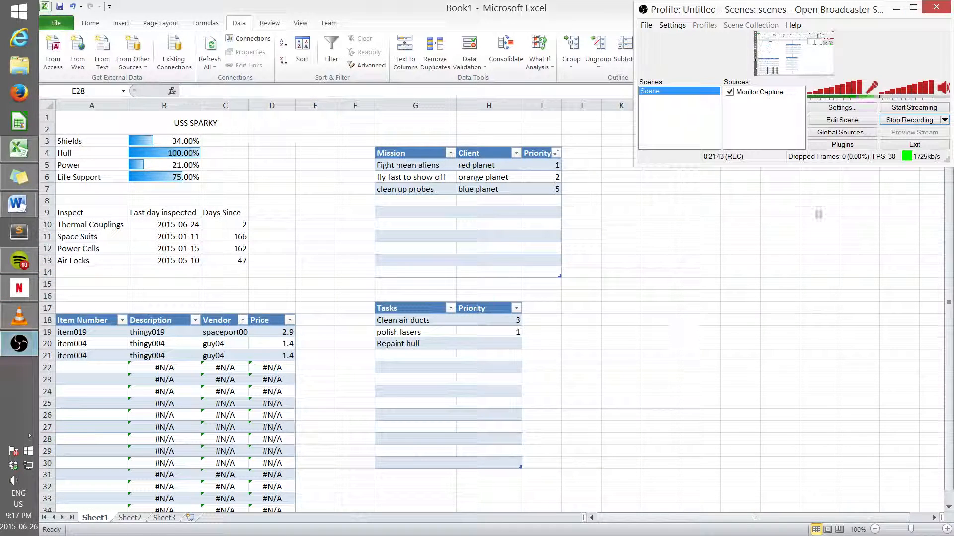